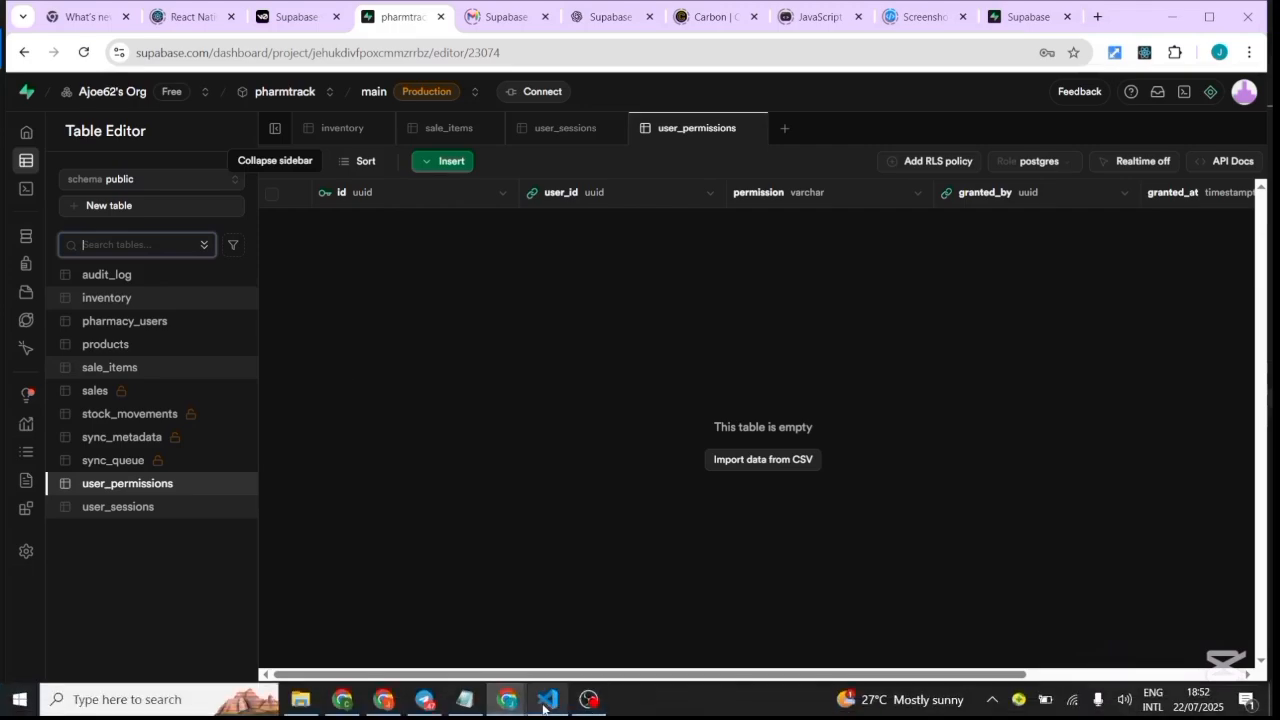
Bring AuthContext.tsx forward in VS Code and place the cursor in the useAuth hook at line 30.
mouse_move(545, 707)
left_click(547, 615)
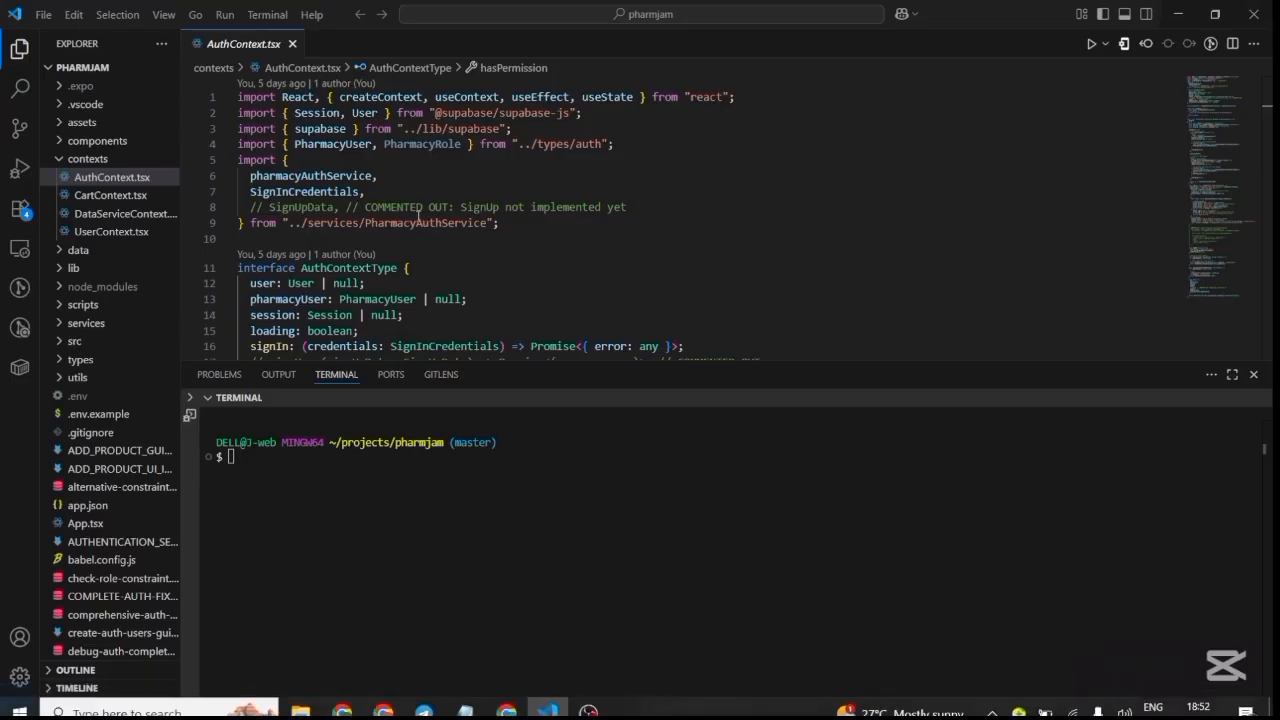
scroll(700, 220, "down", 7)
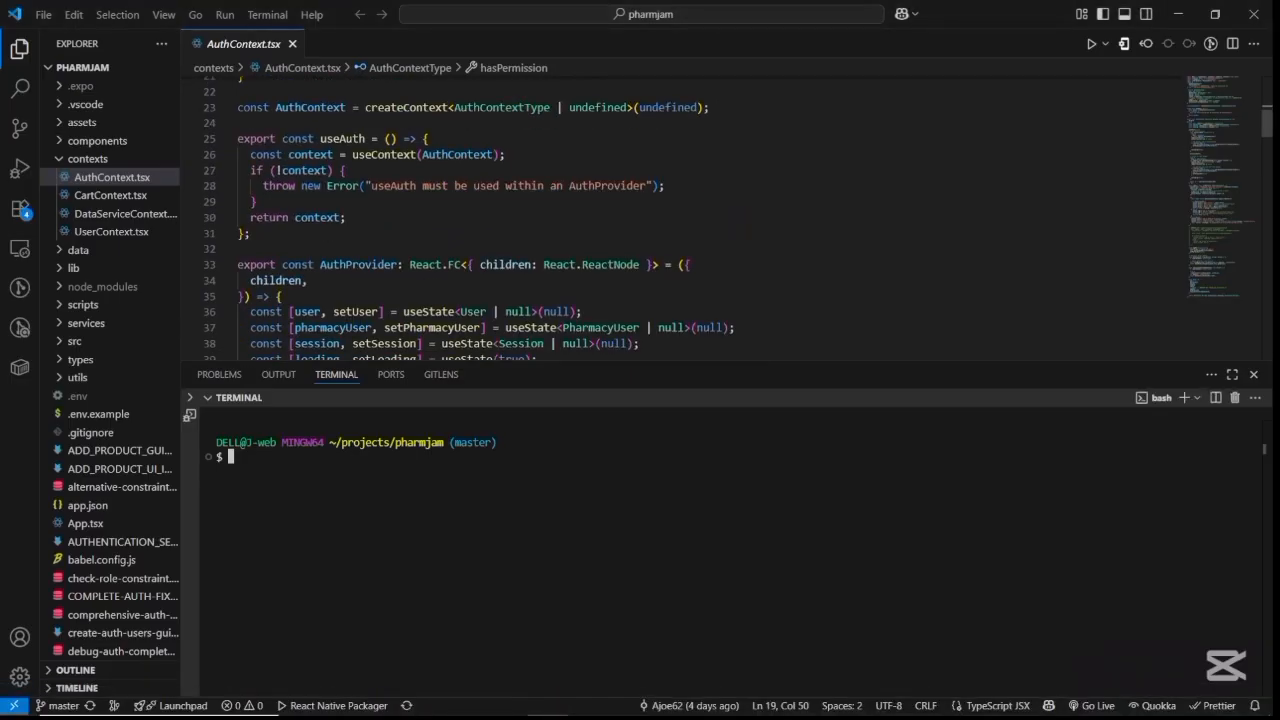
left_click(417, 216)
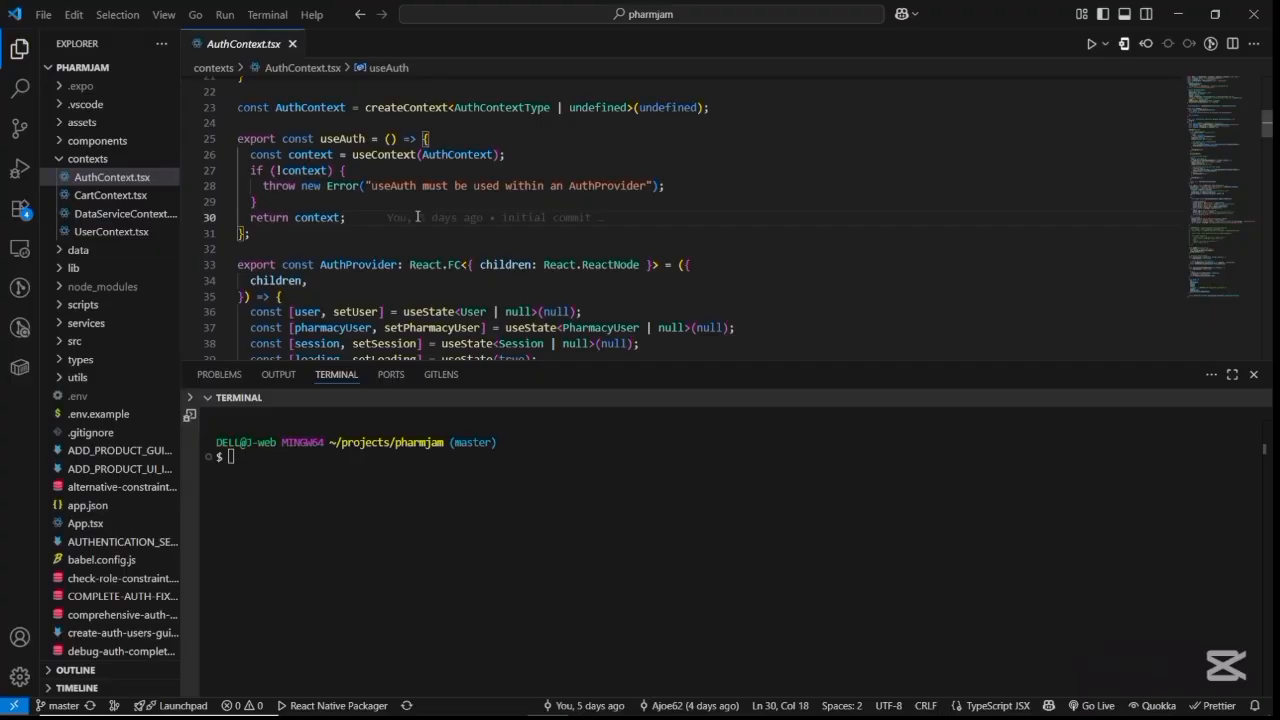
Return to the pharmtrack Table Editor in Chrome, still on the empty user_permissions table.
mouse_move(589, 699)
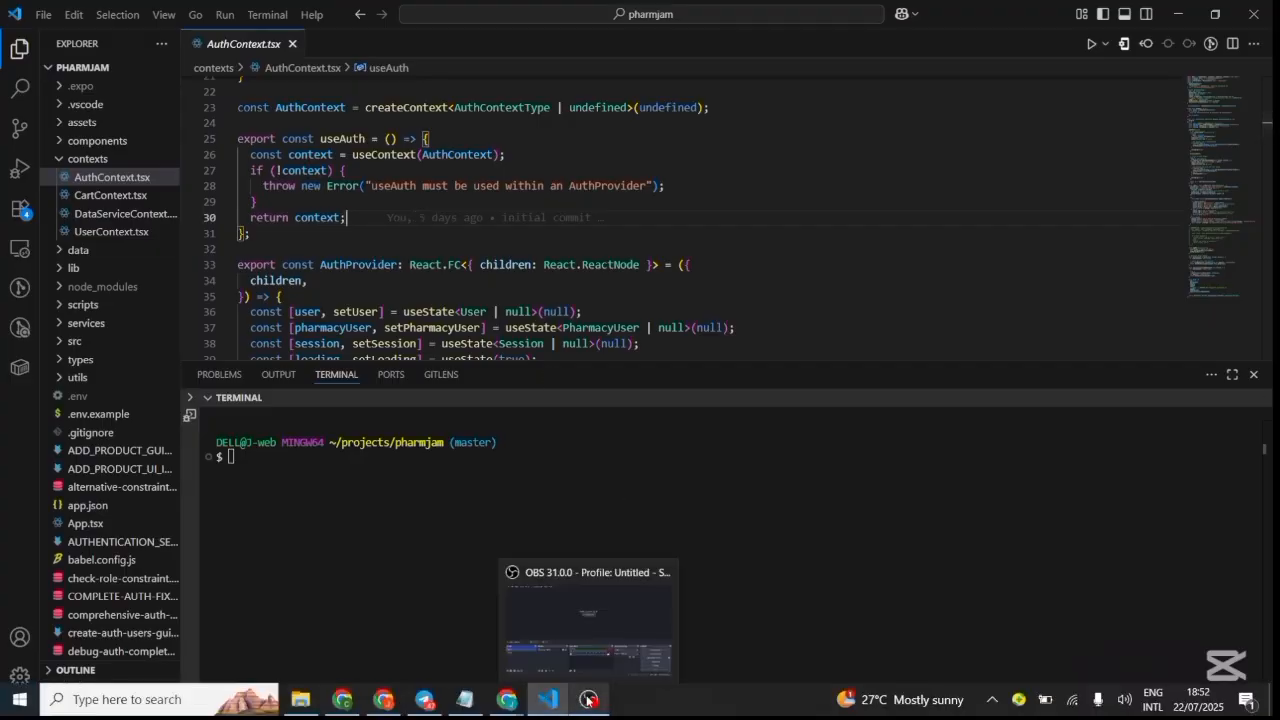
mouse_move(507, 699)
left_click(583, 626)
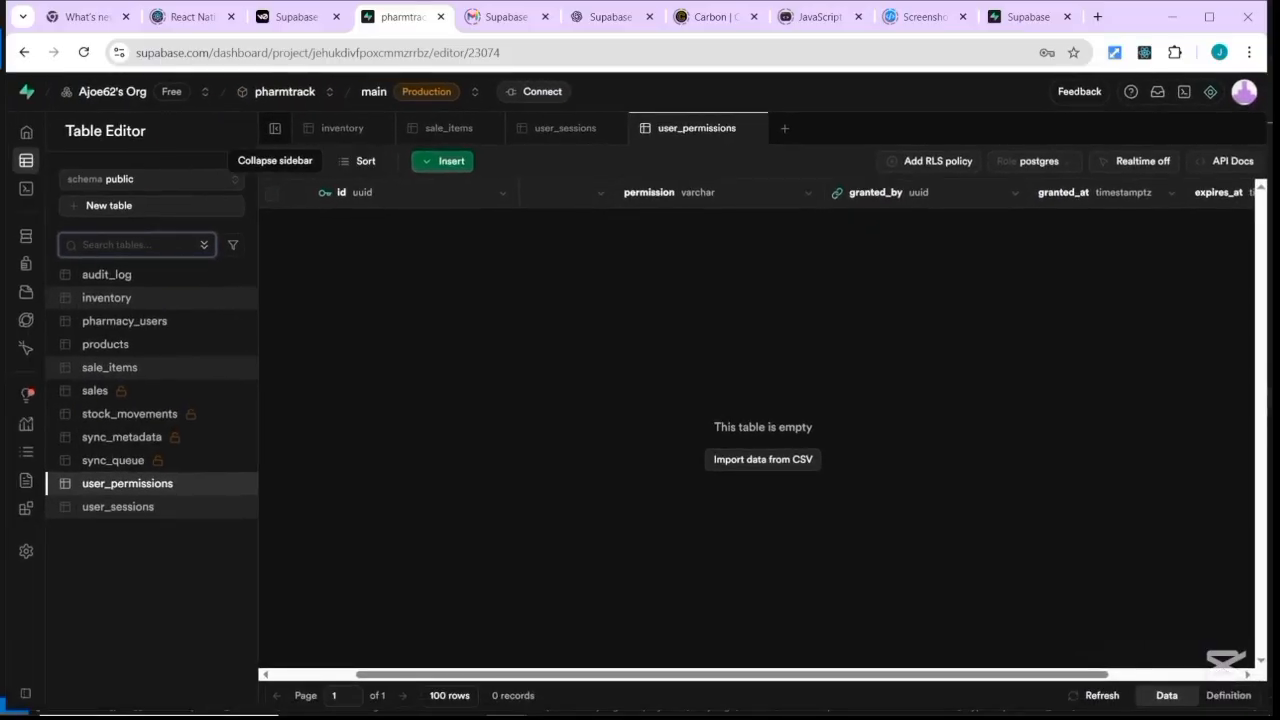
left_click(1246, 93)
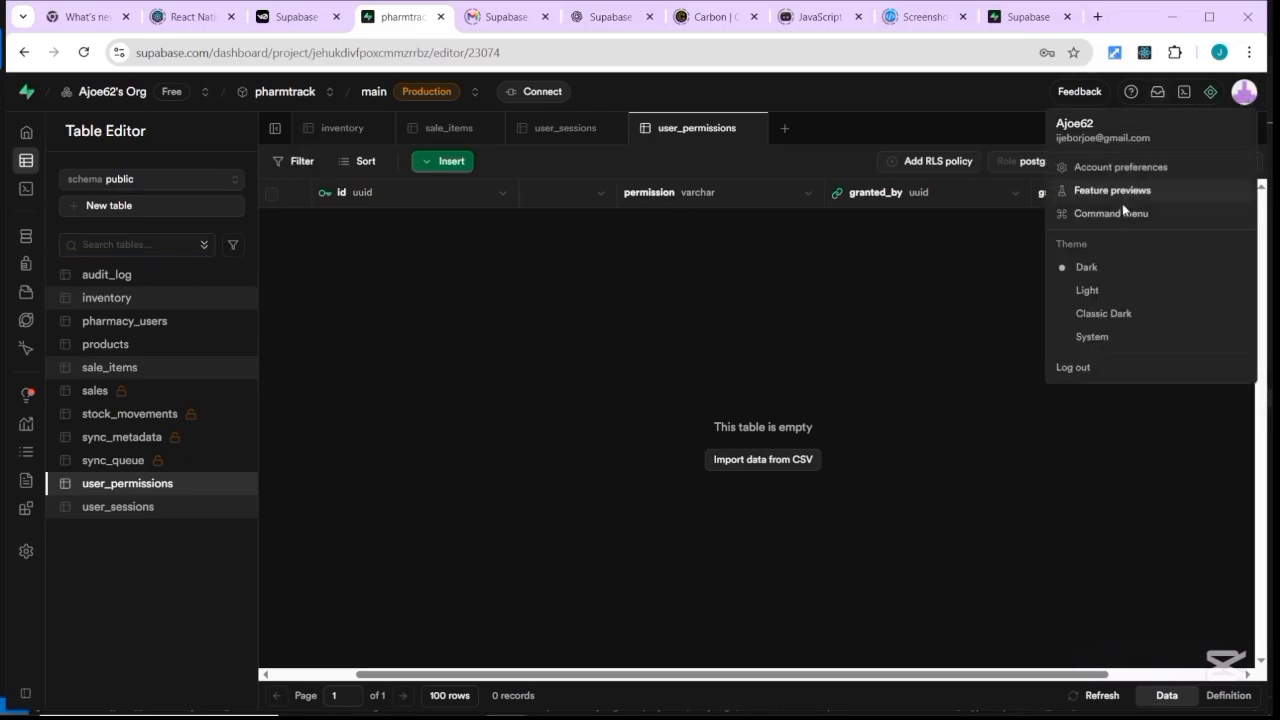
left_click(1088, 289)
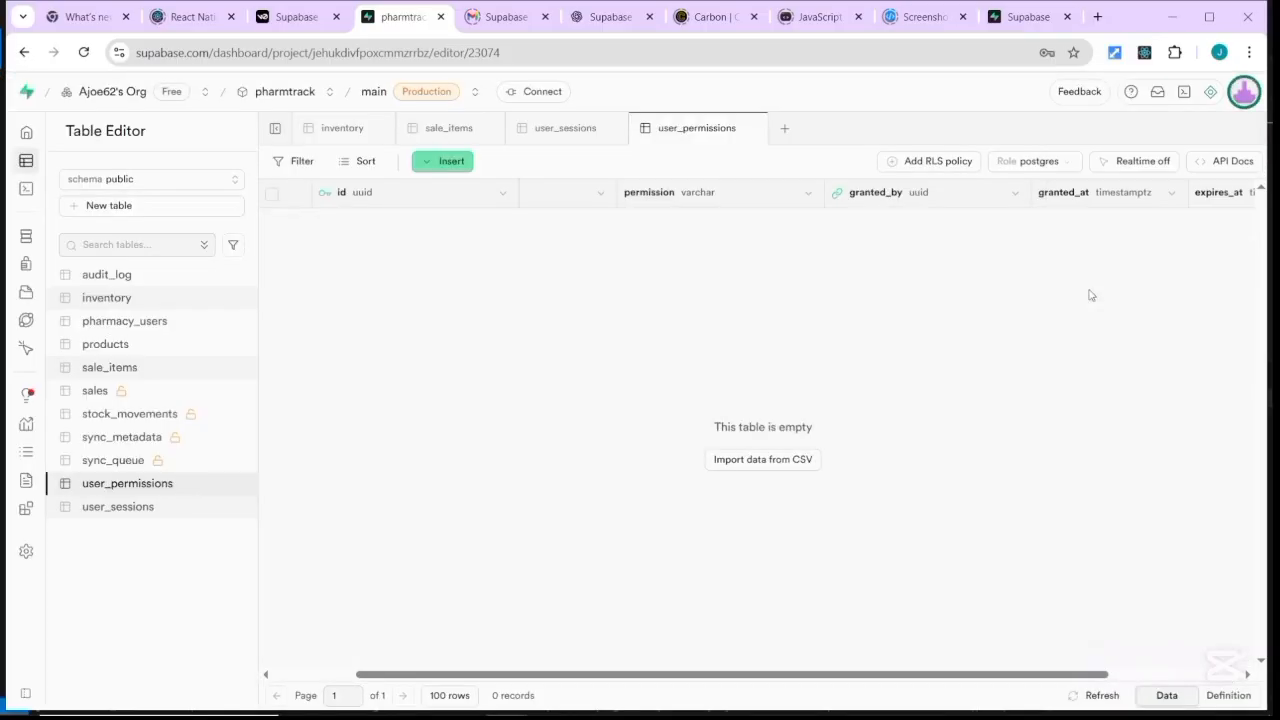
left_click(1243, 88)
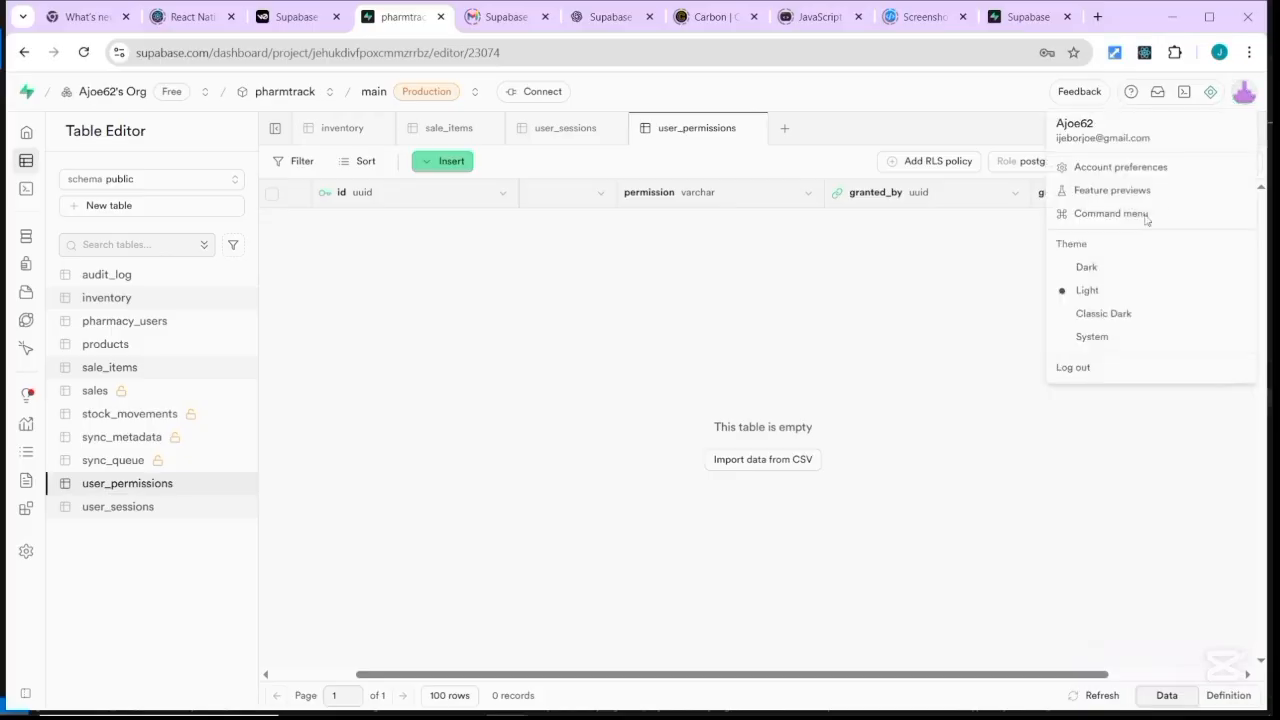
left_click(1088, 268)
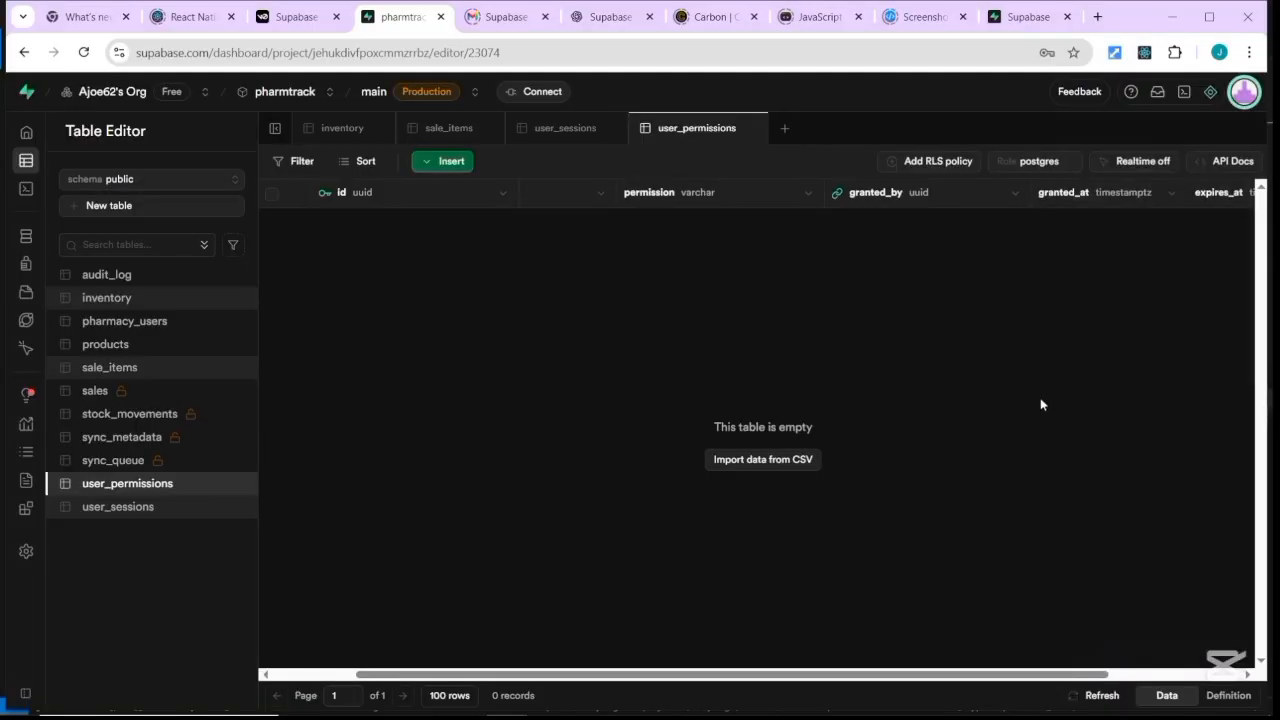
left_click(1210, 93)
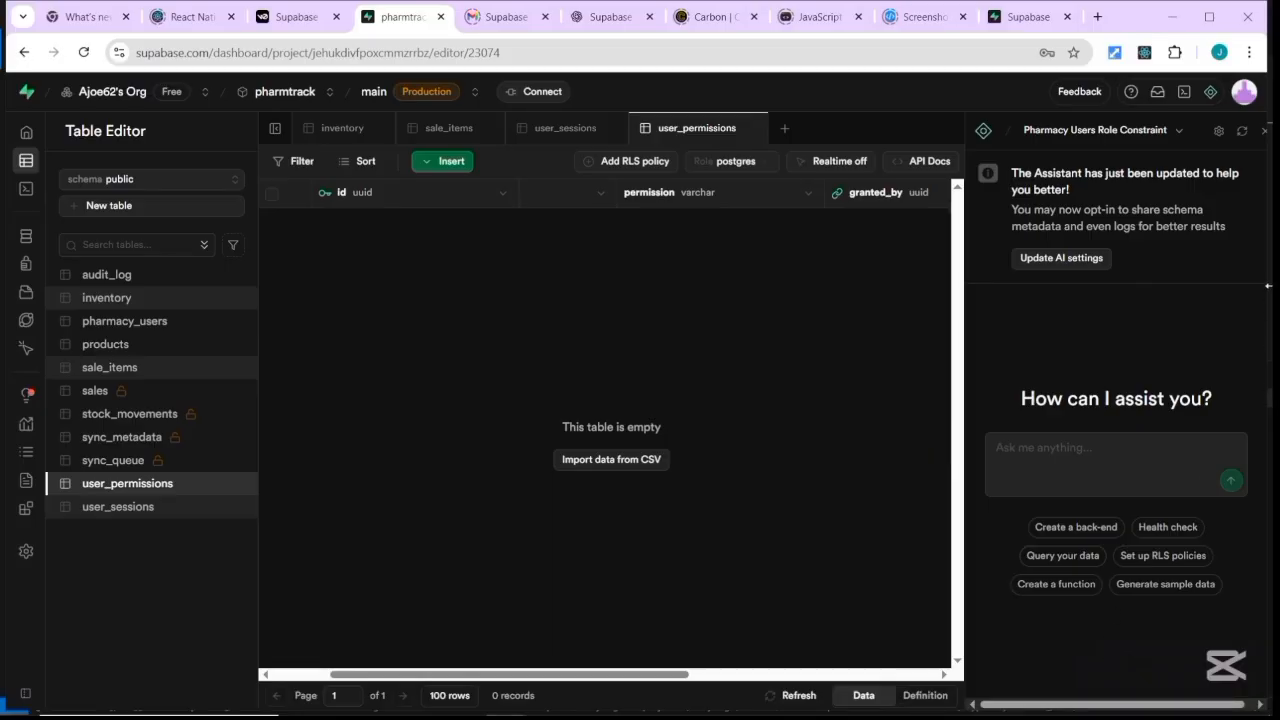
left_click(1266, 135)
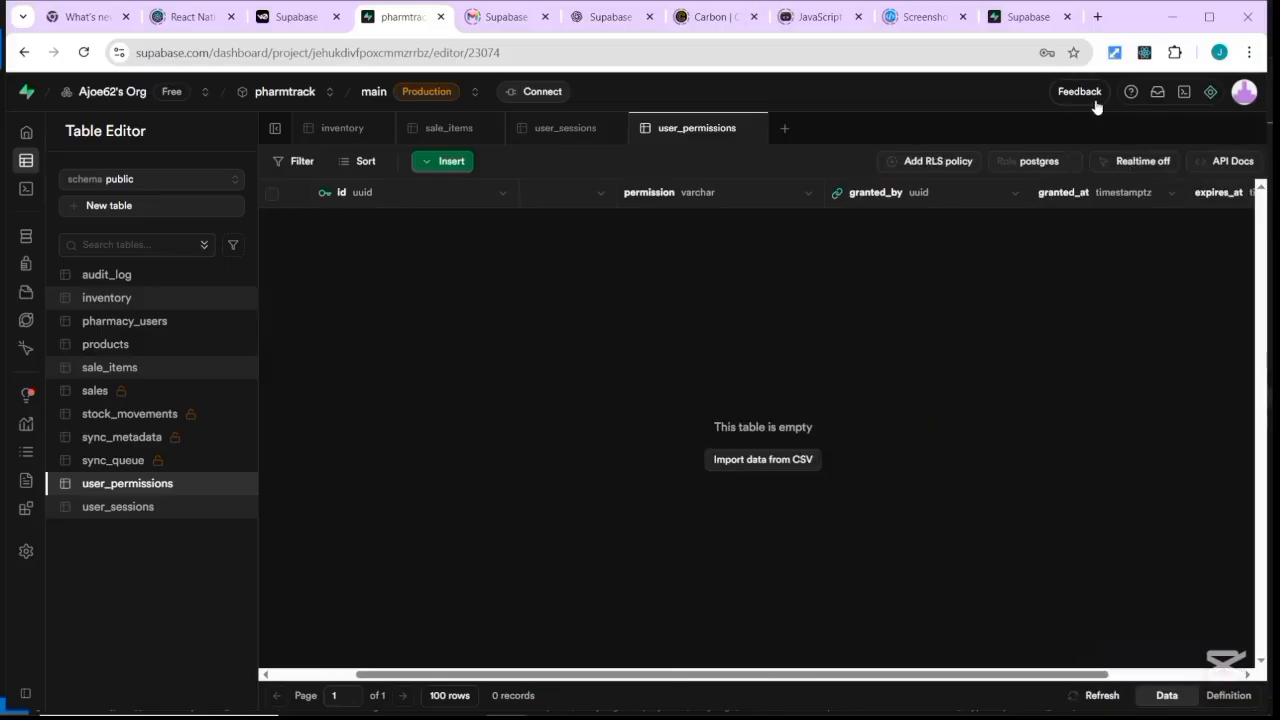
left_click(1183, 94)
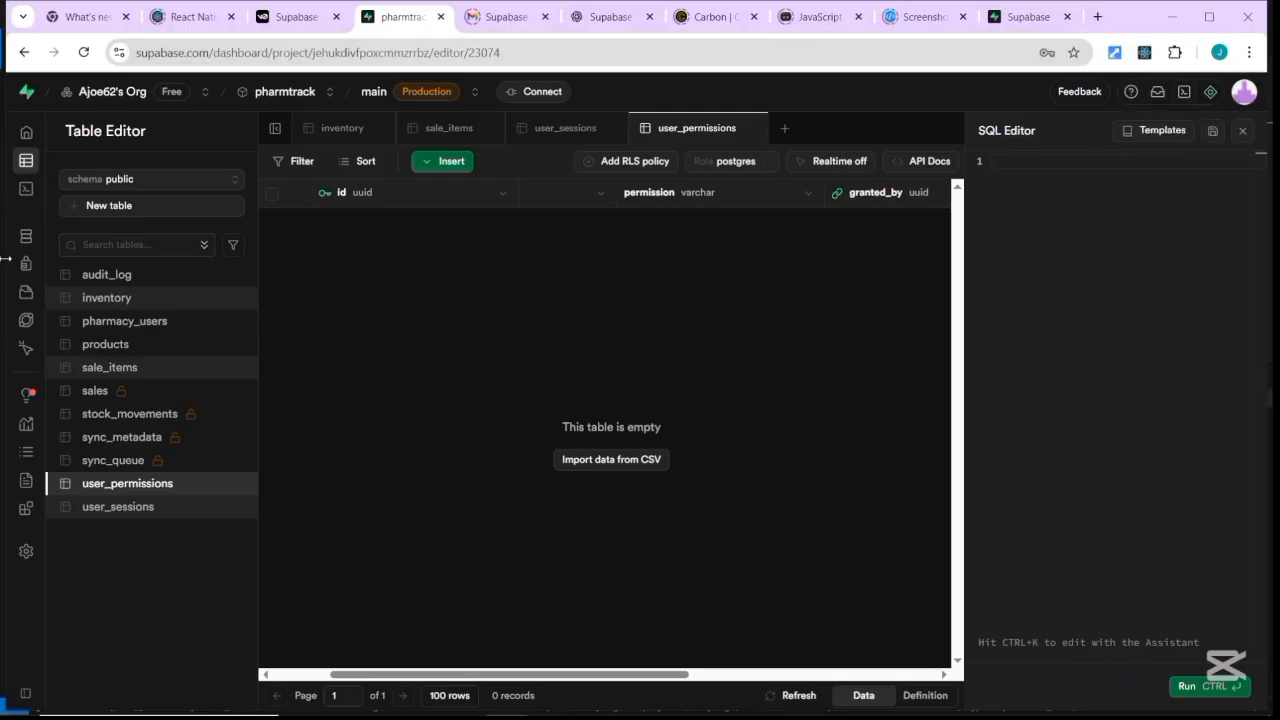
left_click(1244, 132)
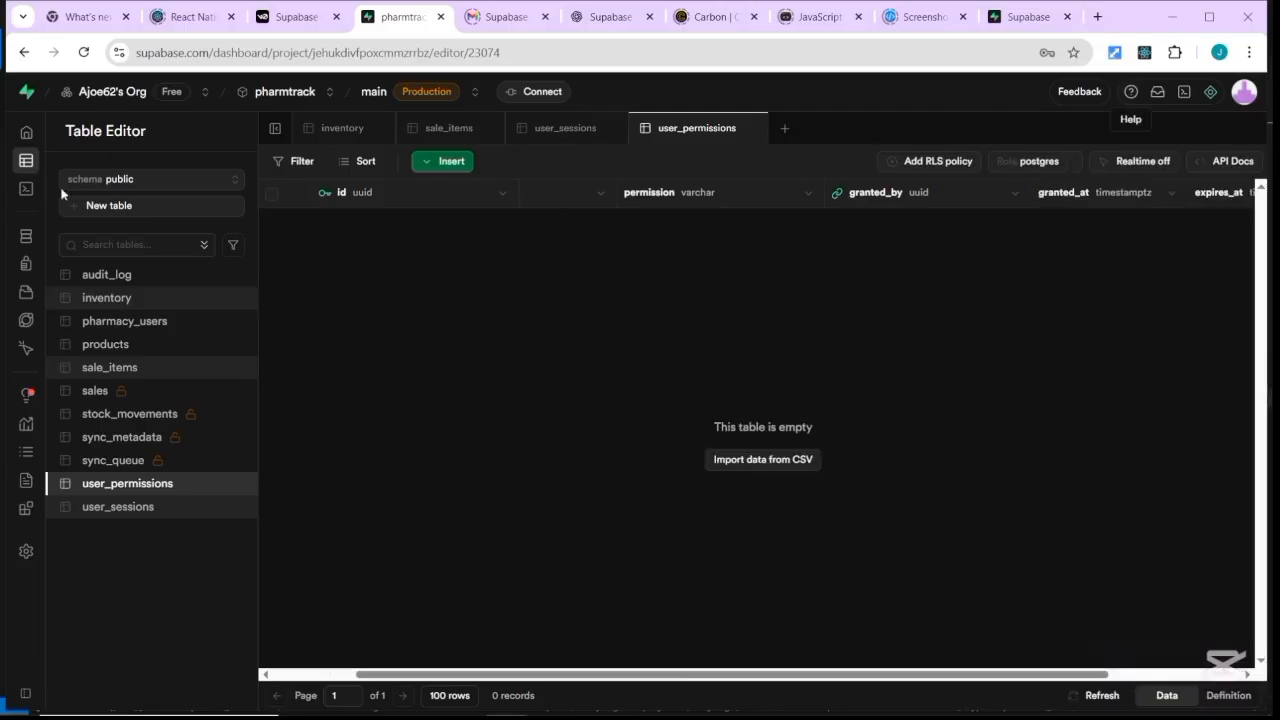
mouse_move(34, 176)
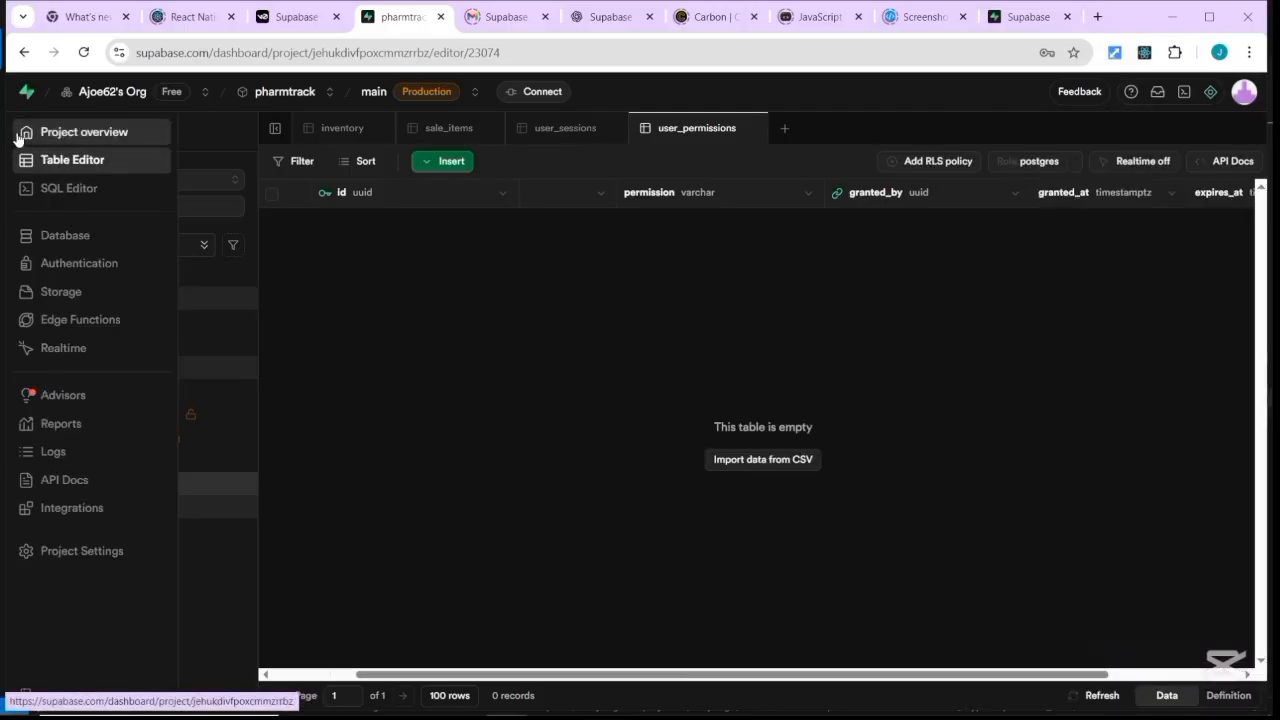
Check the organisation's project list, then reopen the pharmtrack overview with its 11 tables and request stats.
left_click(19, 137)
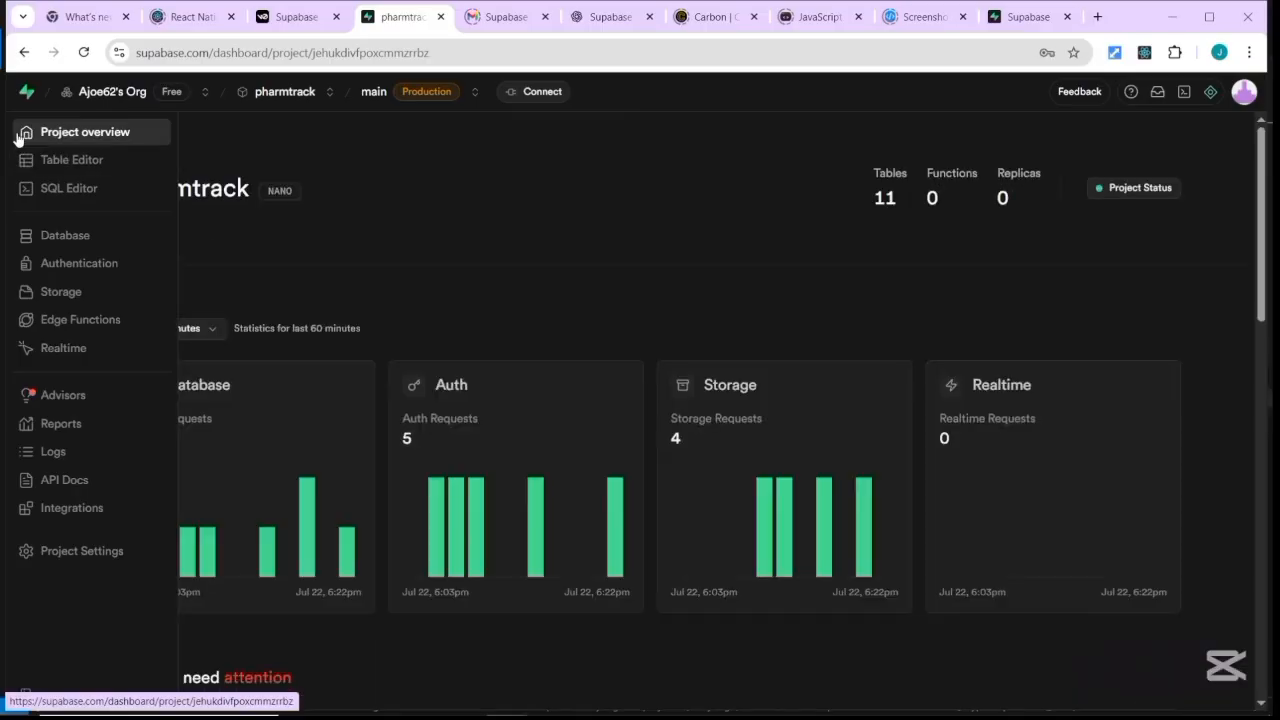
left_click(109, 95)
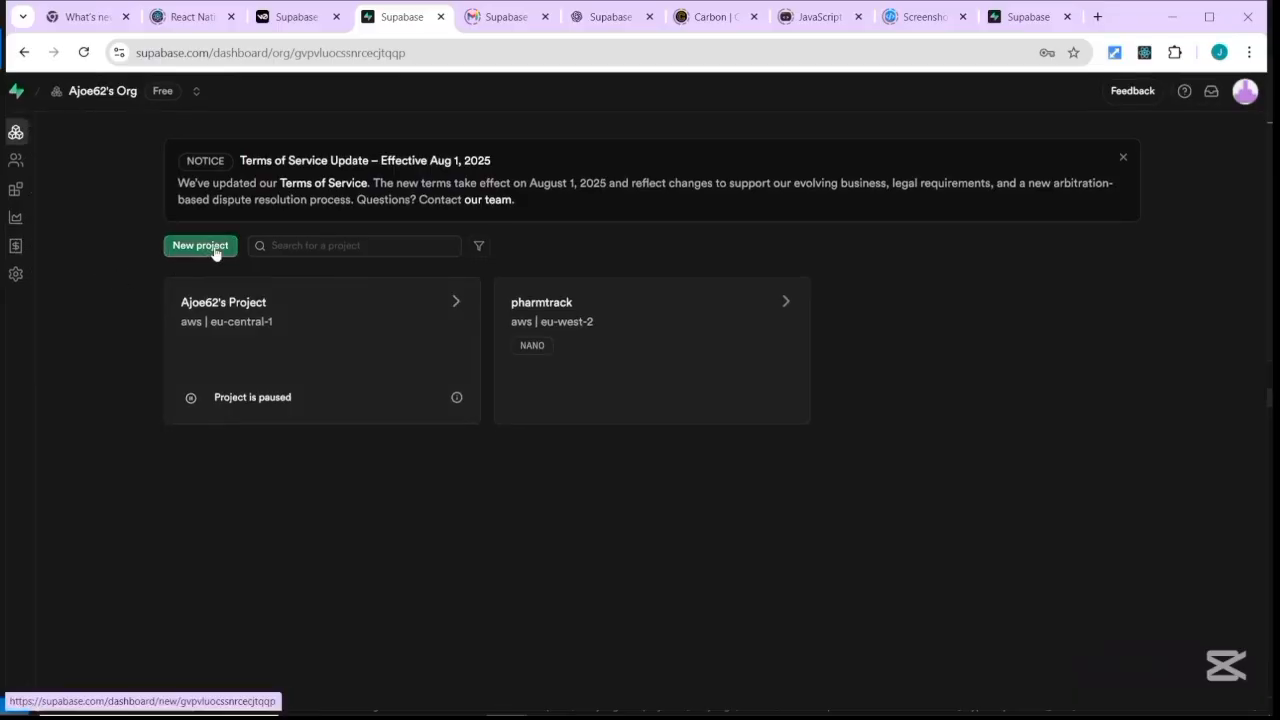
mouse_move(17, 167)
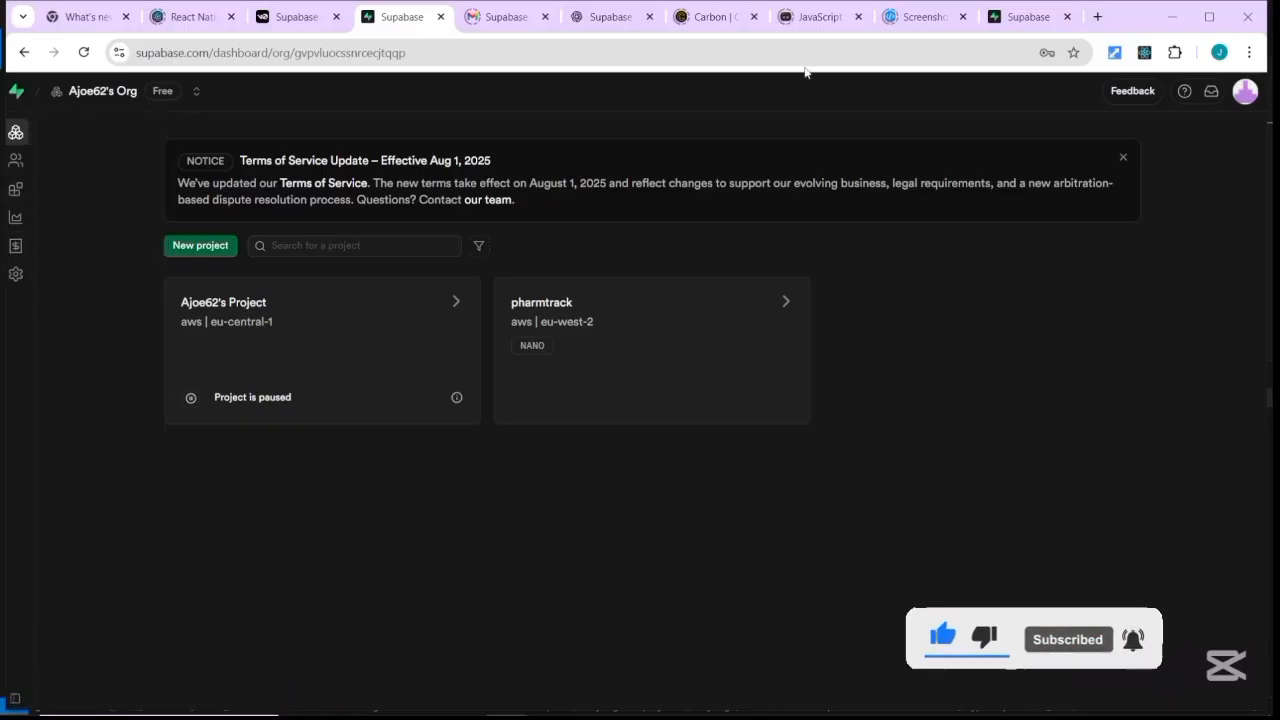
left_click(560, 310)
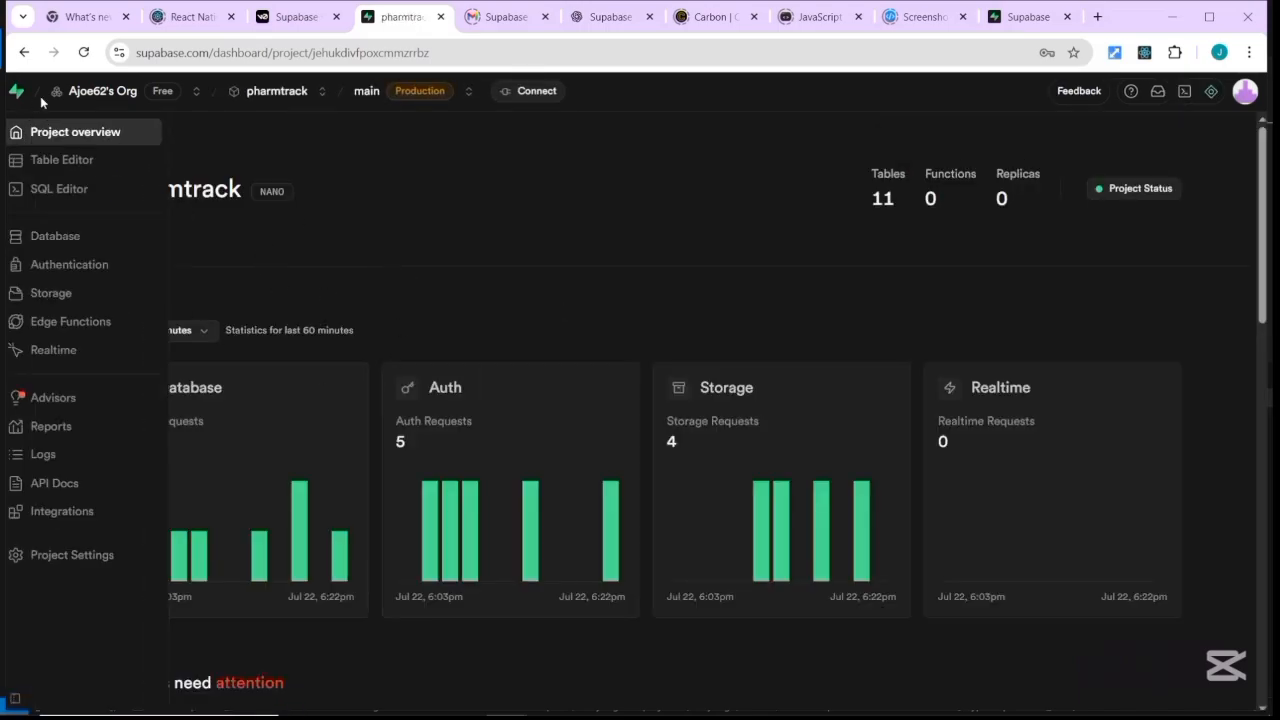
mouse_move(42, 135)
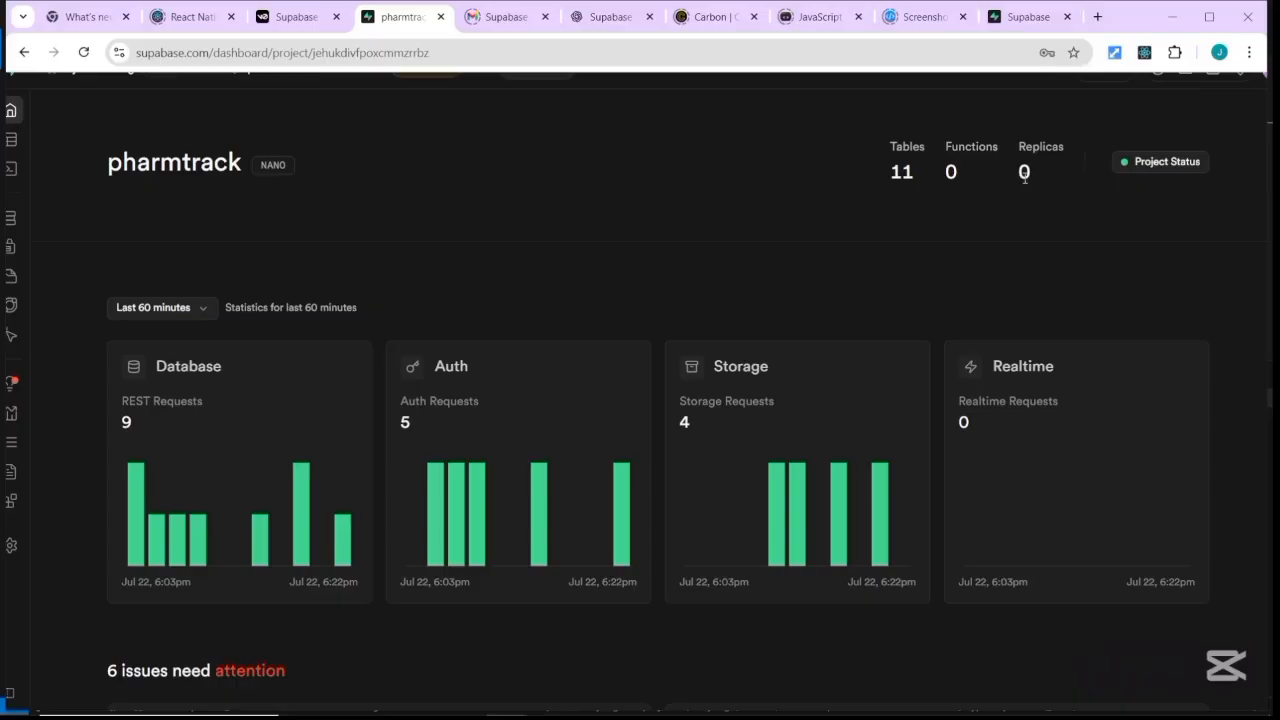
left_click(1161, 164)
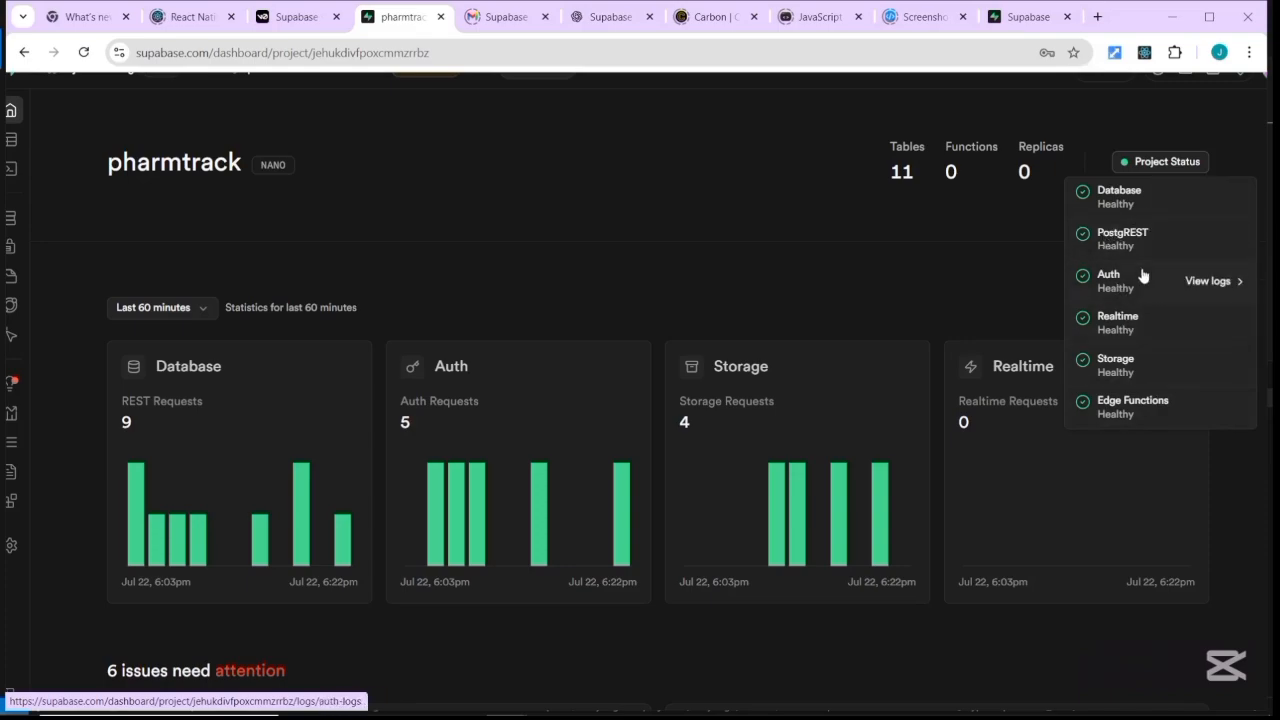
left_click(671, 152)
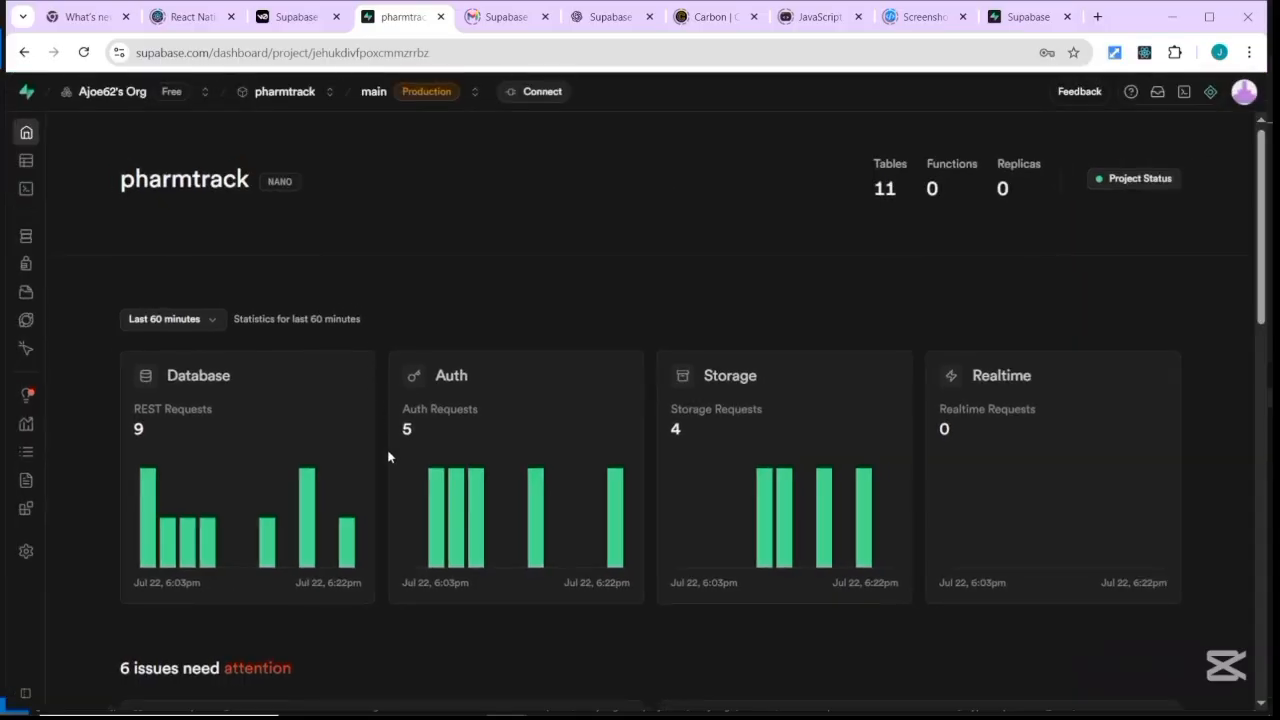
scroll(388, 456, "down", 1)
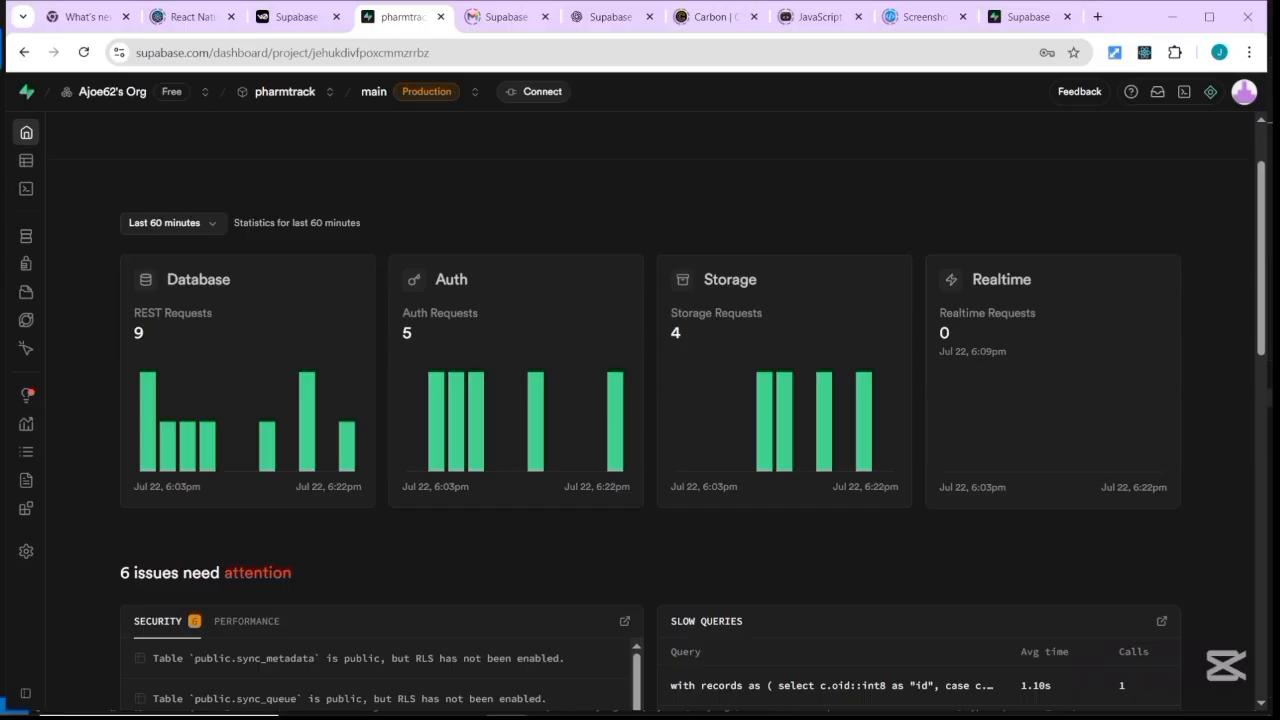
Show the Mobile Frameworks example projects, like Expo Starter and Flutter chat app, then return to the 6 issues.
scroll(565, 627, "down", 2)
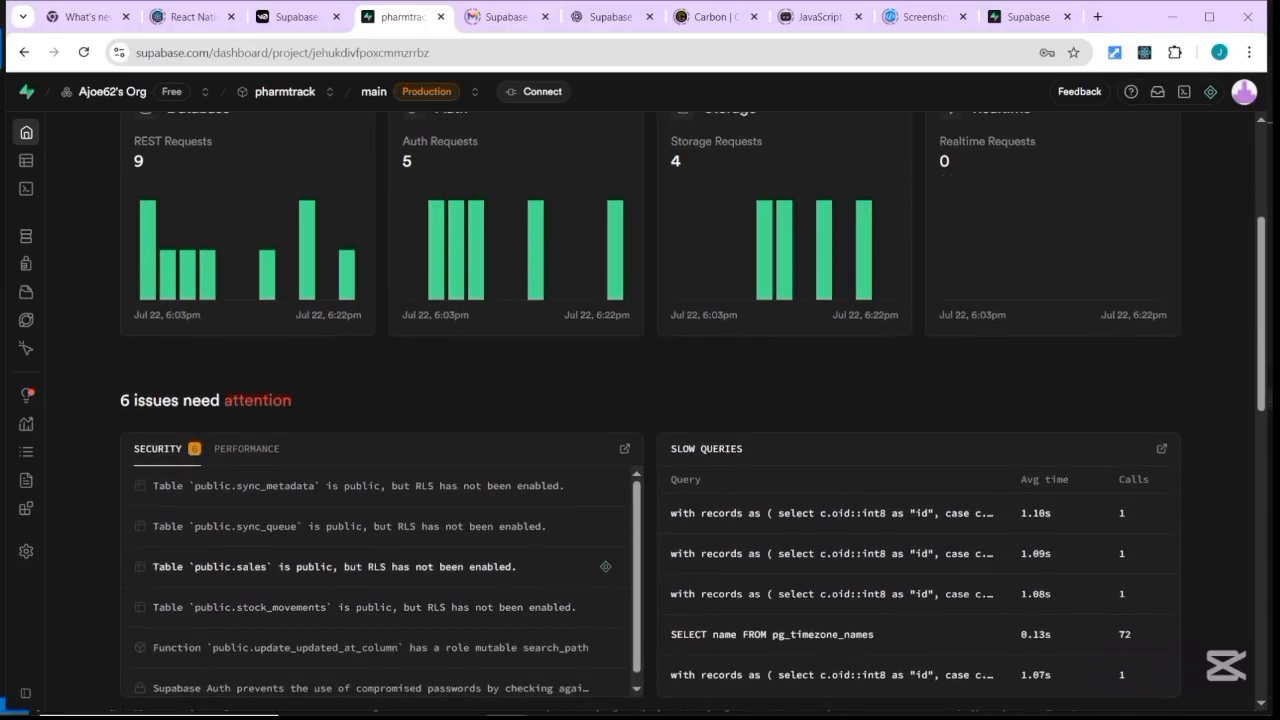
scroll(106, 420, "down", 1)
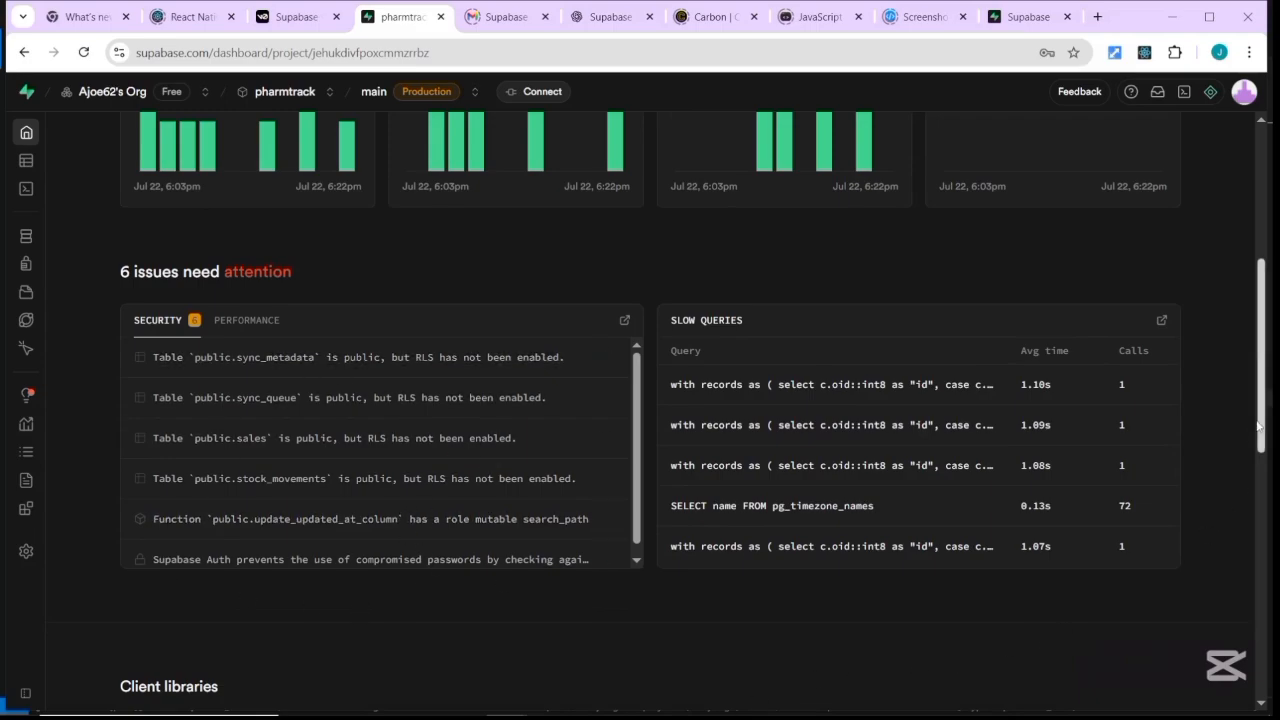
left_click_drag(1260, 452, 1266, 572)
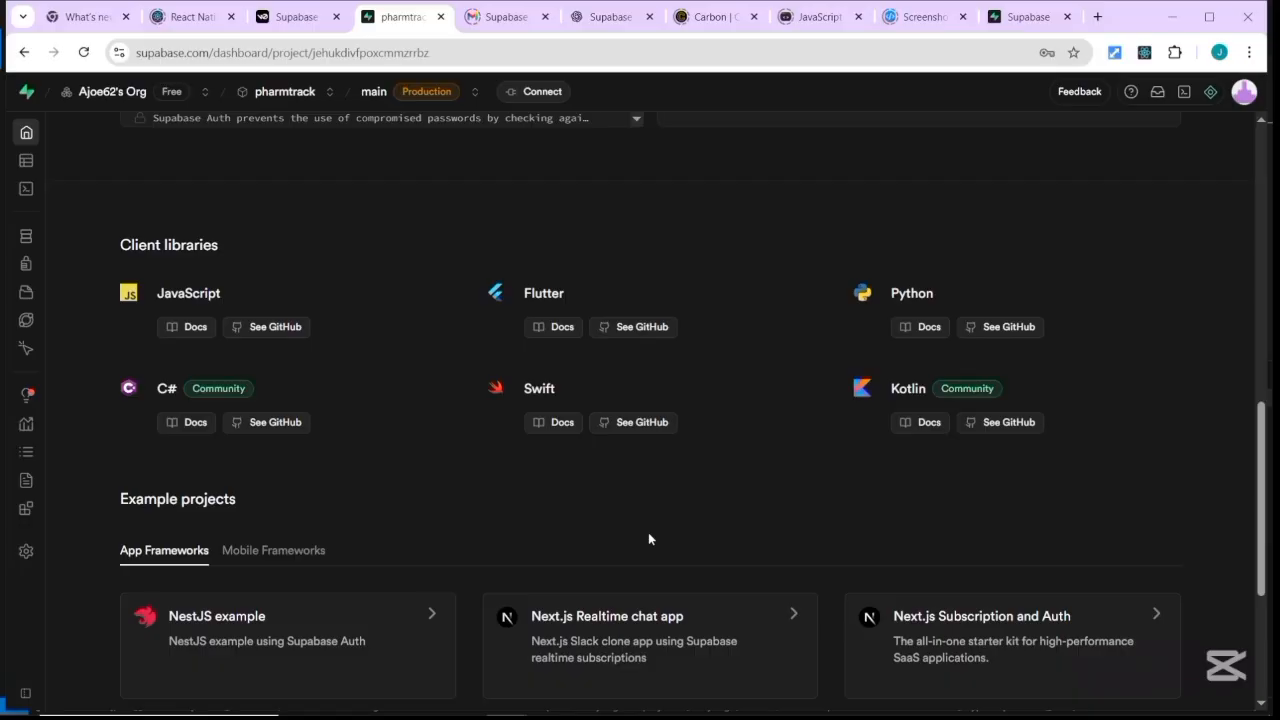
mouse_move(565, 699)
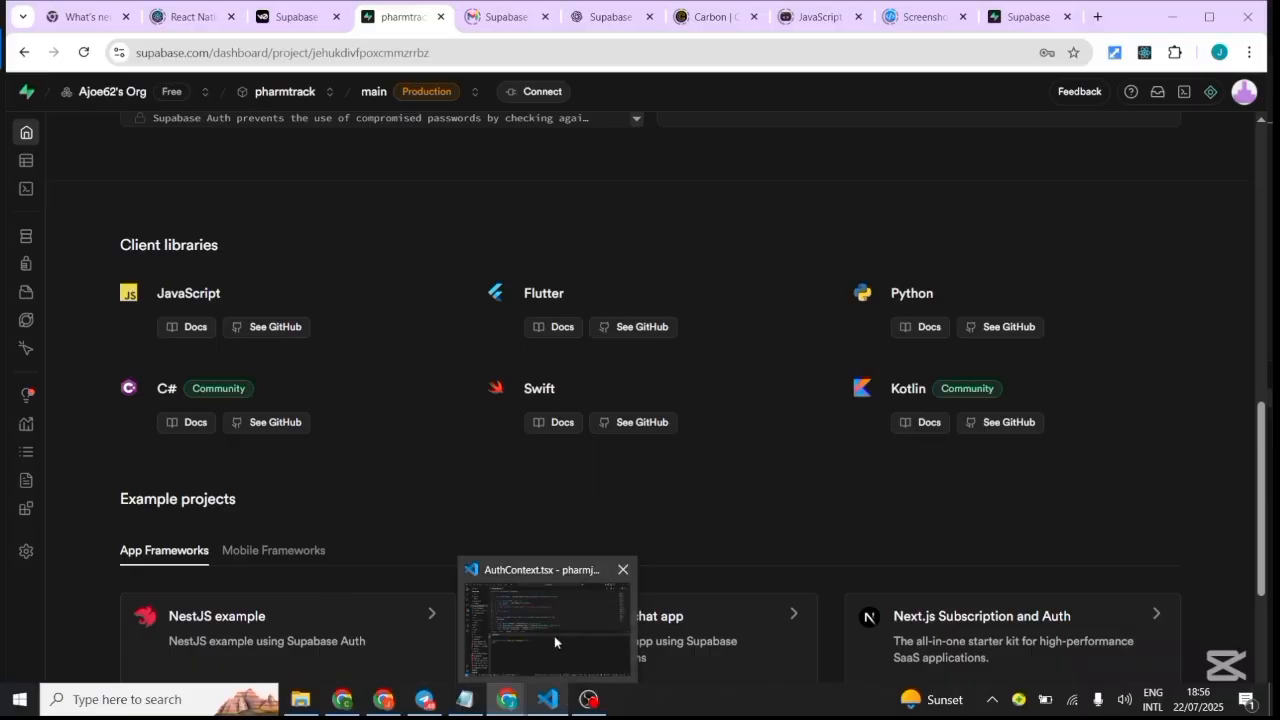
mouse_move(554, 635)
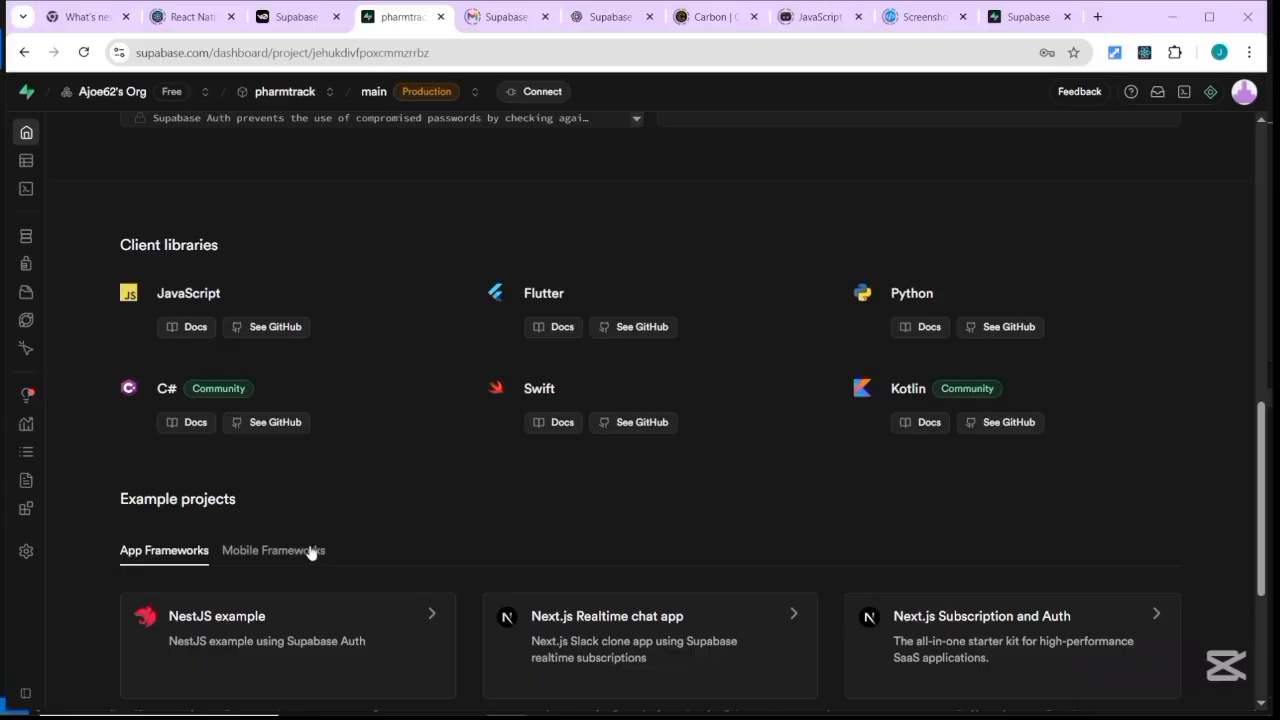
scroll(365, 451, "down", 2)
scroll(263, 416, "down", 2)
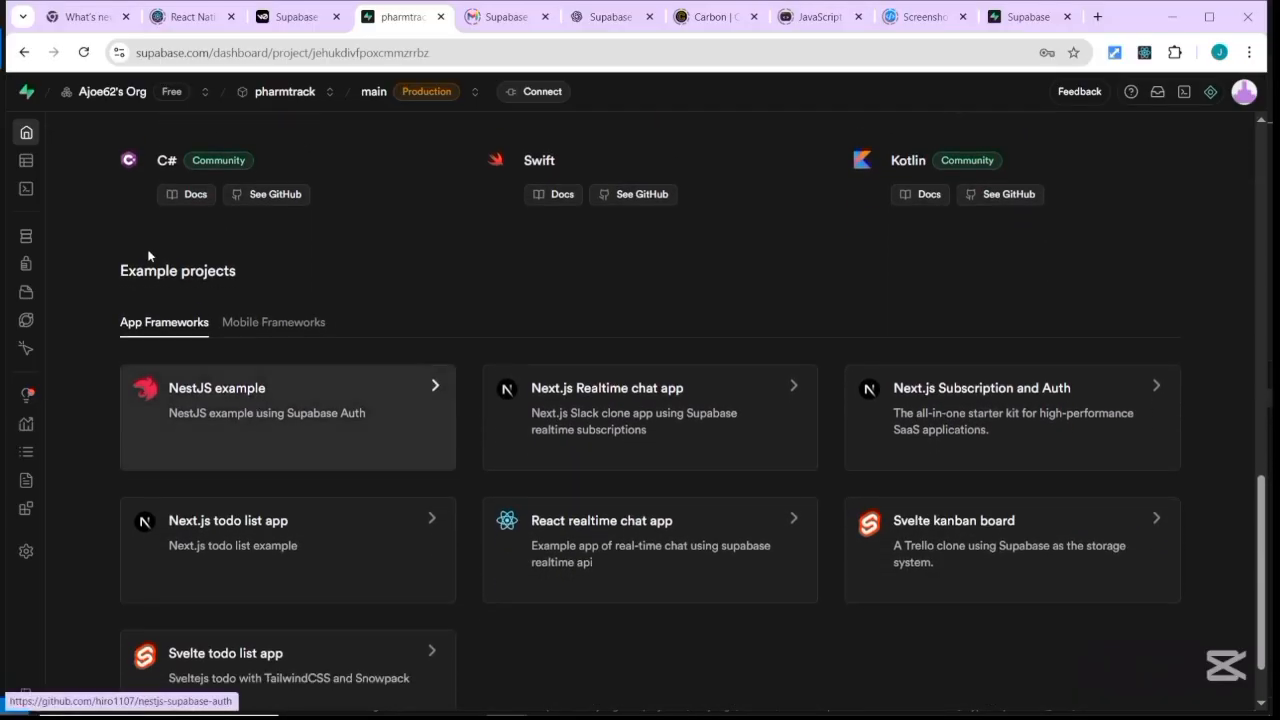
left_click(289, 324)
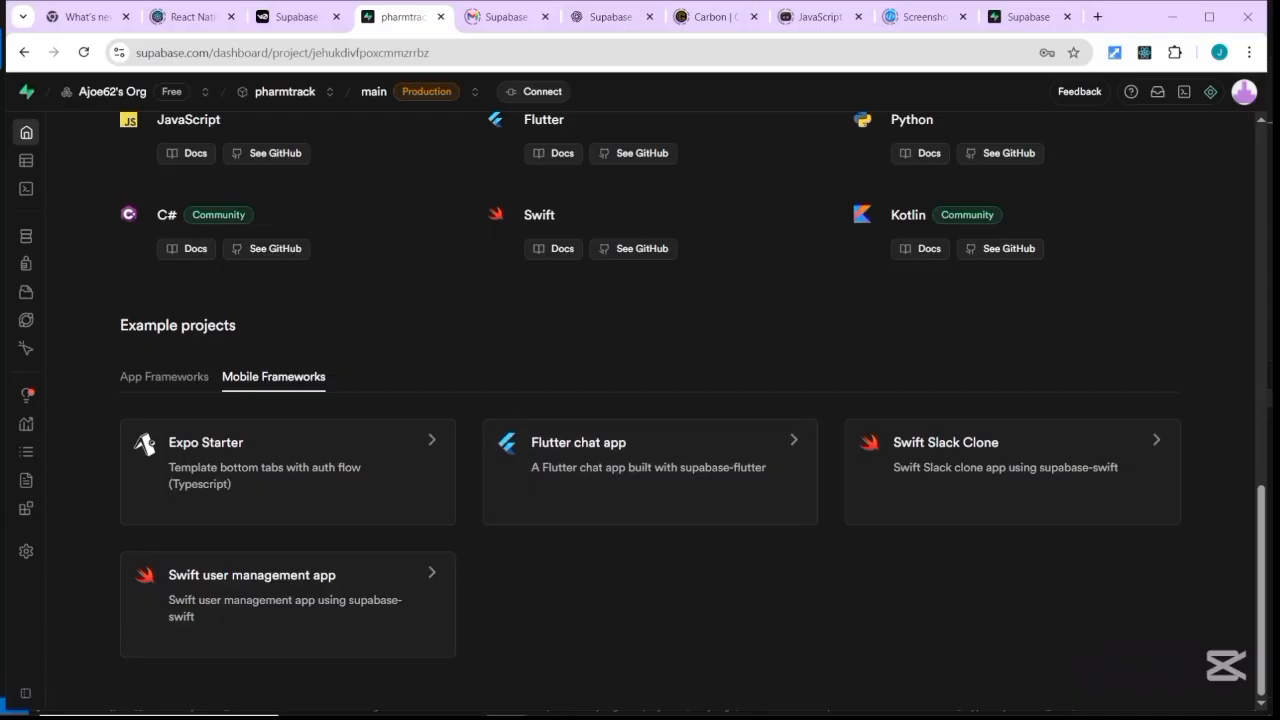
scroll(640, 400, "up", 10)
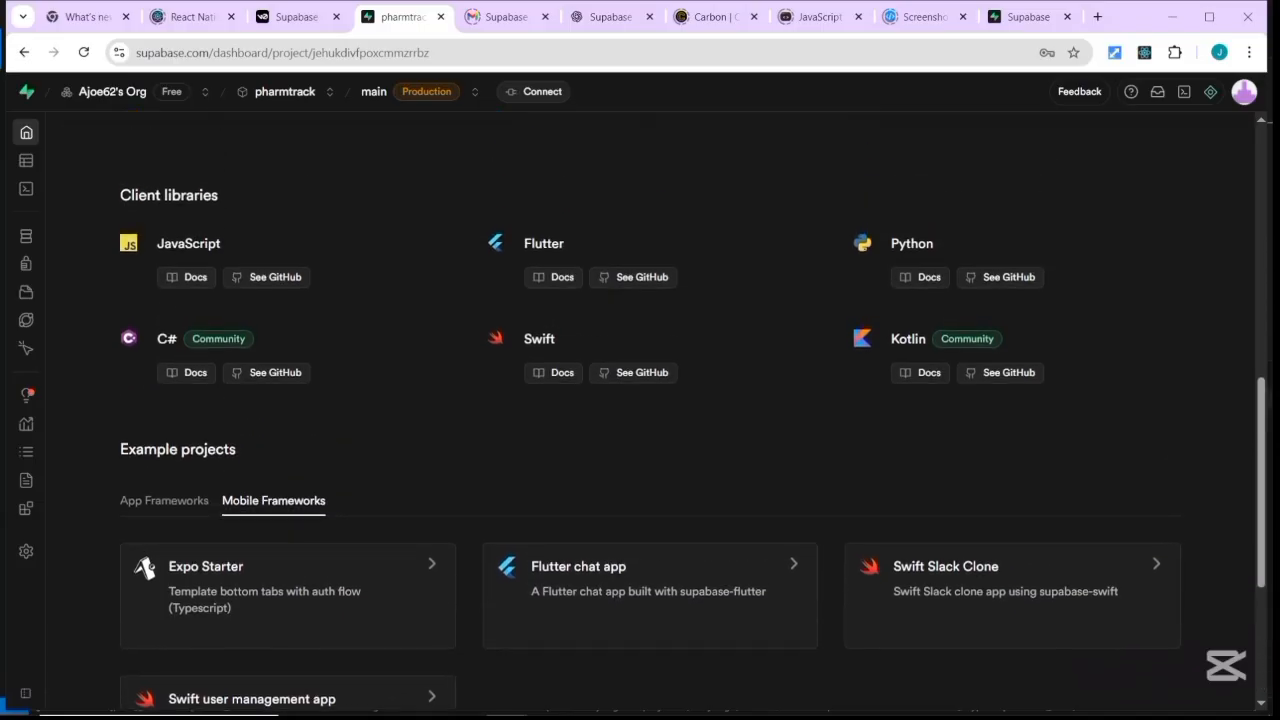
scroll(202, 400, "down", 1)
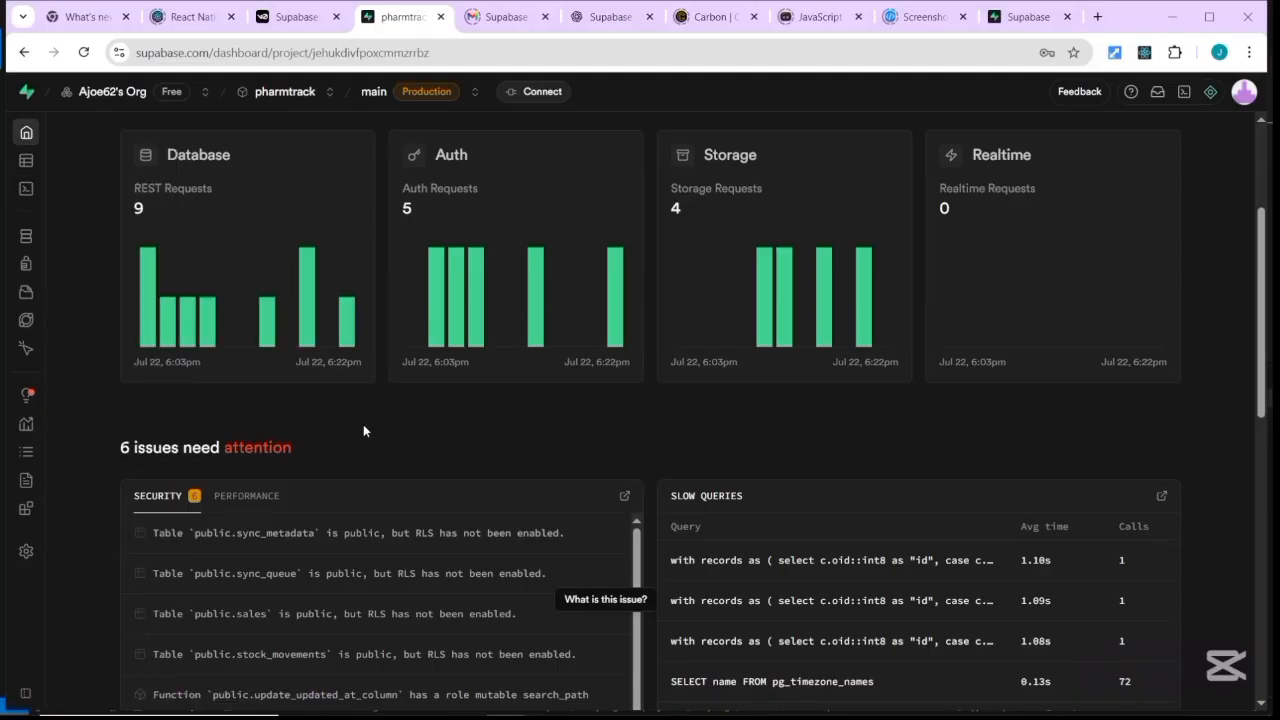
mouse_move(26, 207)
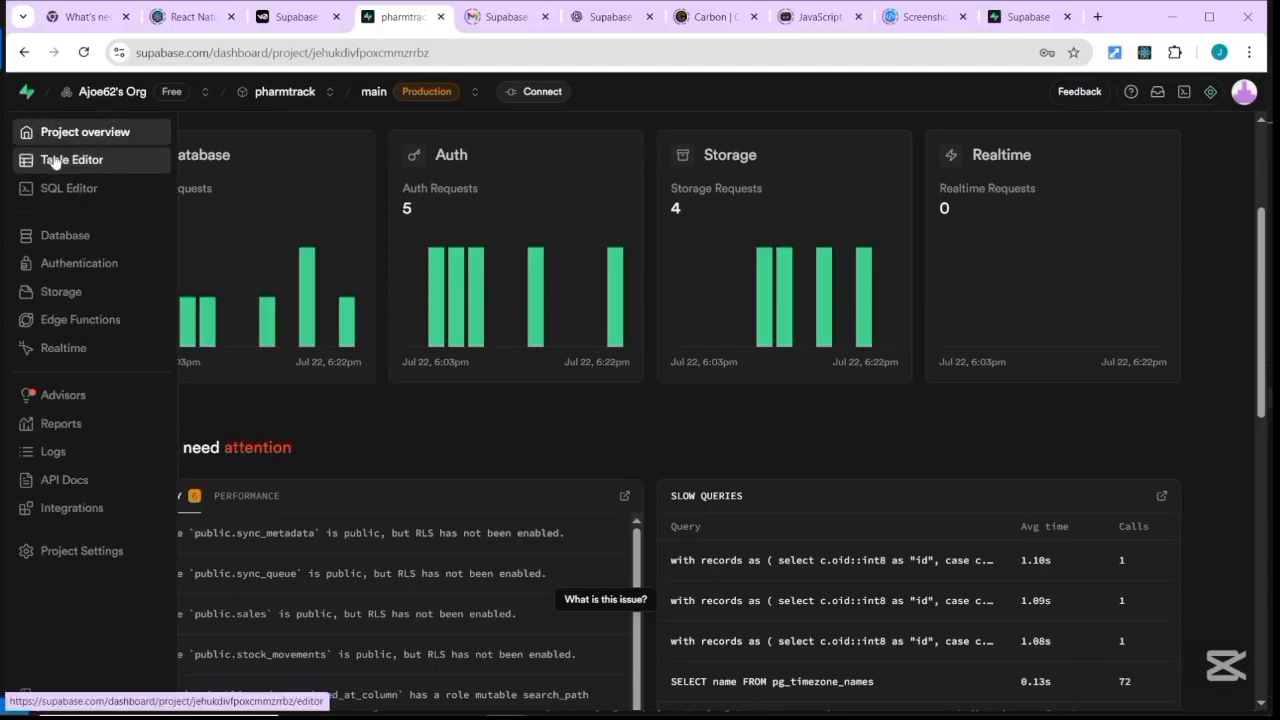
Open the Table Editor and view the audit_log and inventory tables.
left_click(57, 165)
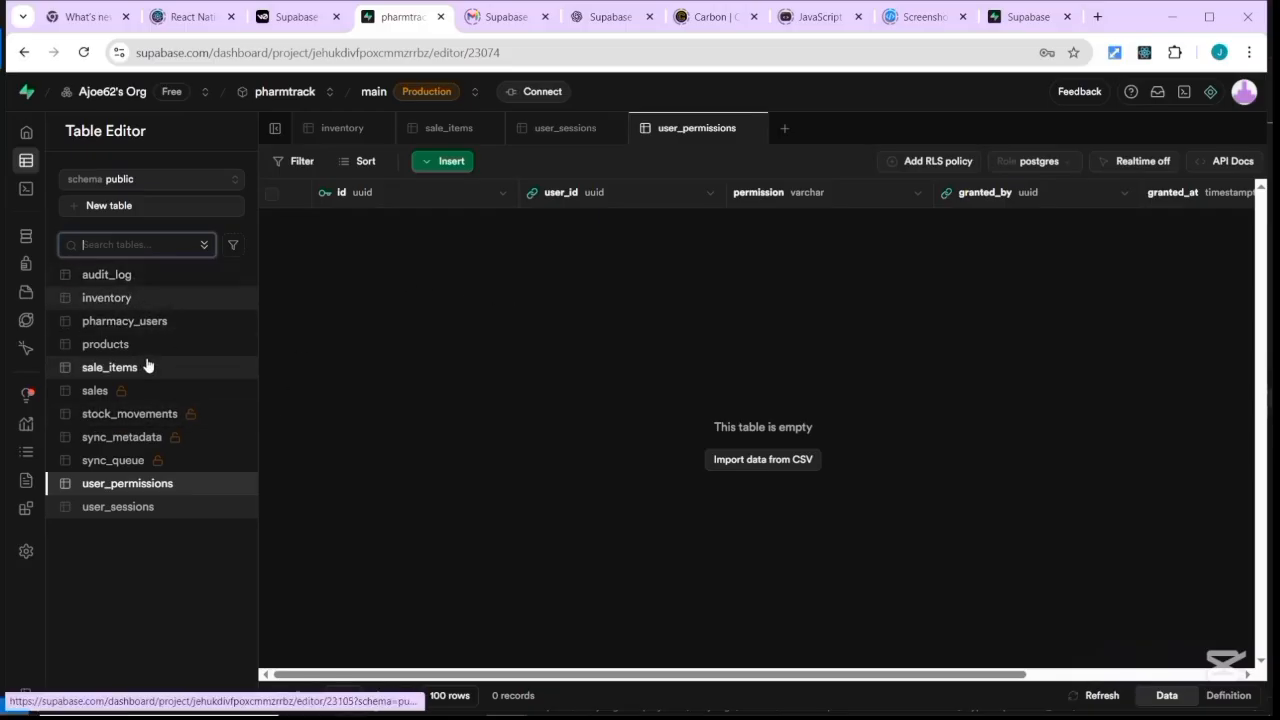
left_click(106, 274)
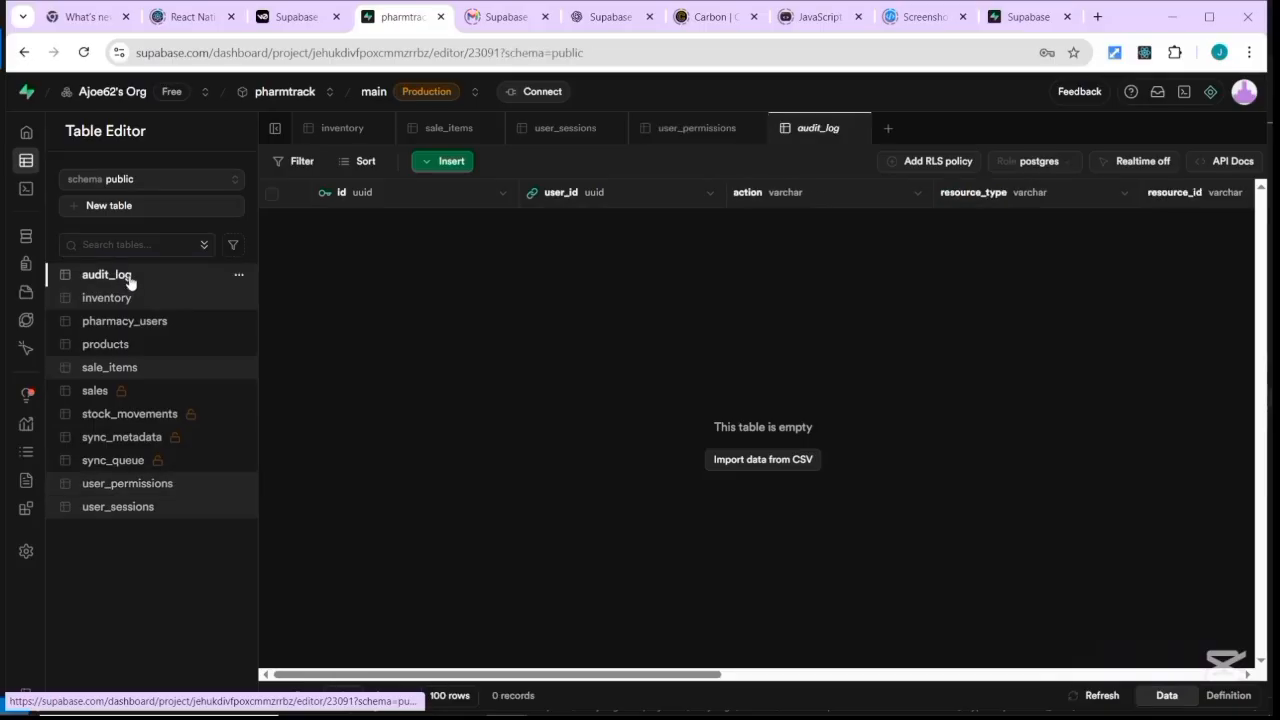
left_click(135, 304)
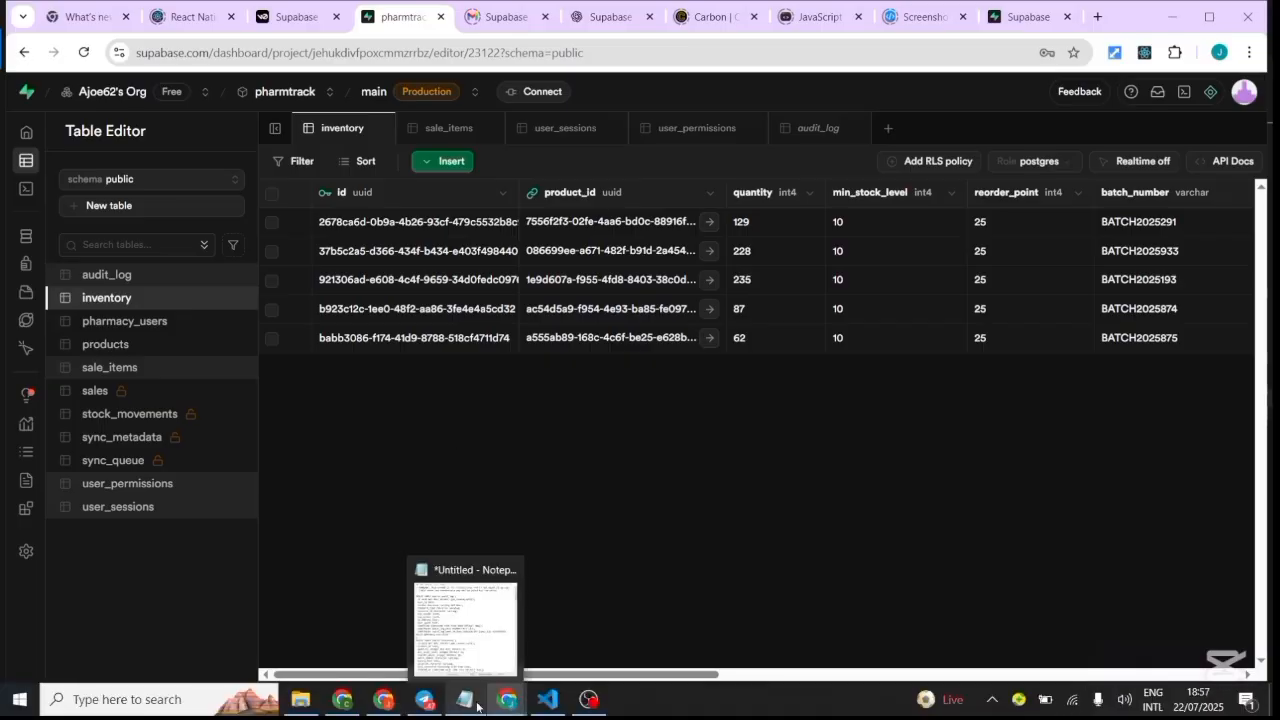
mouse_move(547, 699)
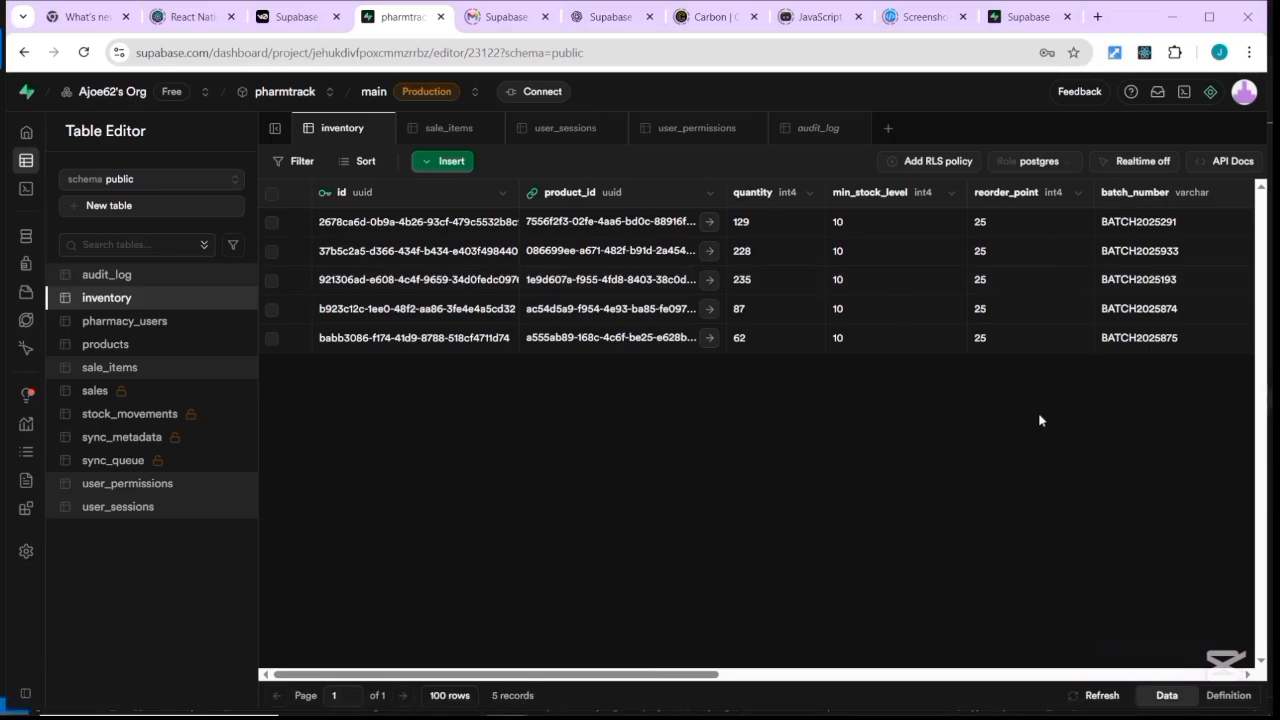
left_click_drag(658, 692, 462, 682)
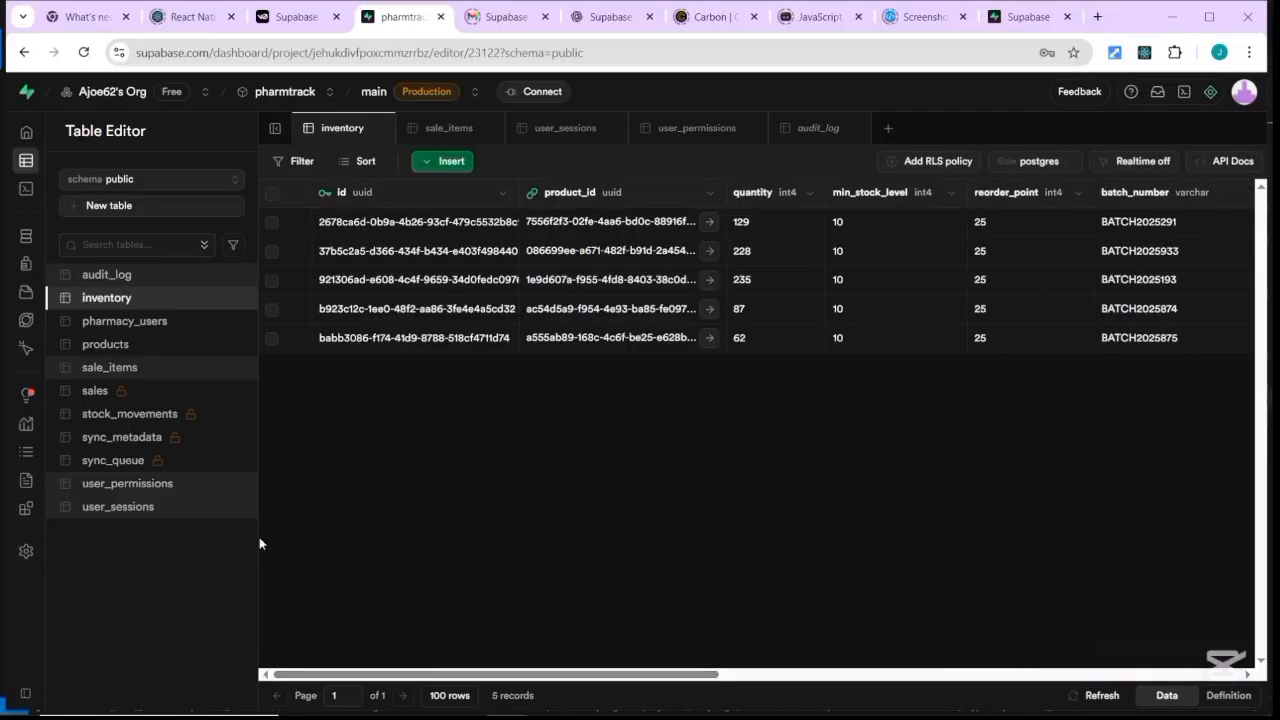
Browse pharmacy_users, products, sale_items, ending on the empty sales table with RLS disabled.
left_click(124, 324)
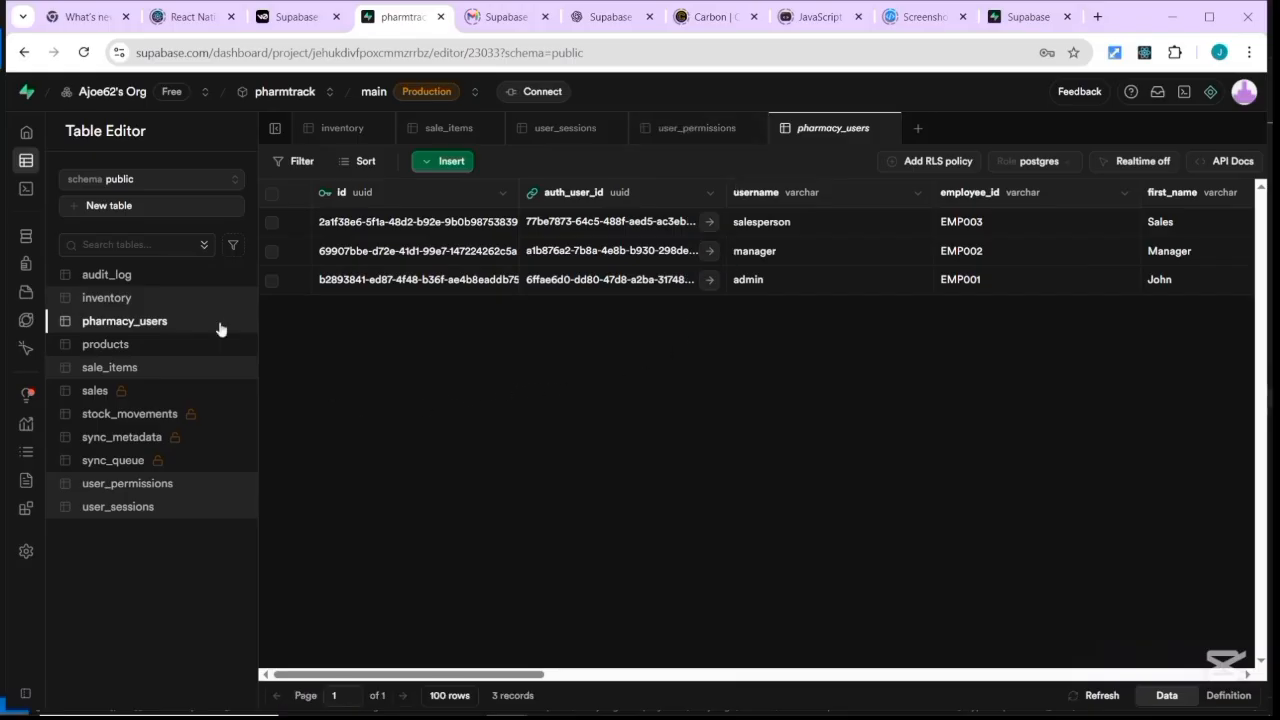
left_click(121, 347)
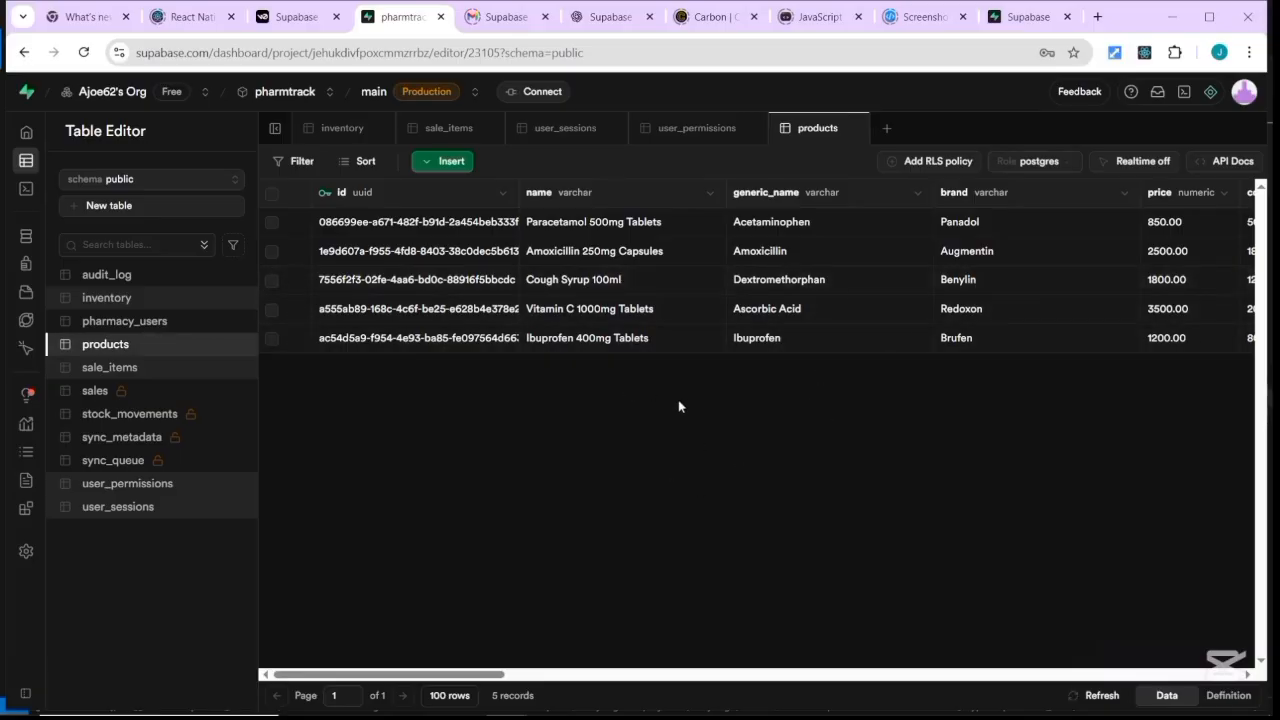
scroll(826, 477, "right", 3)
scroll(611, 483, "right", 4)
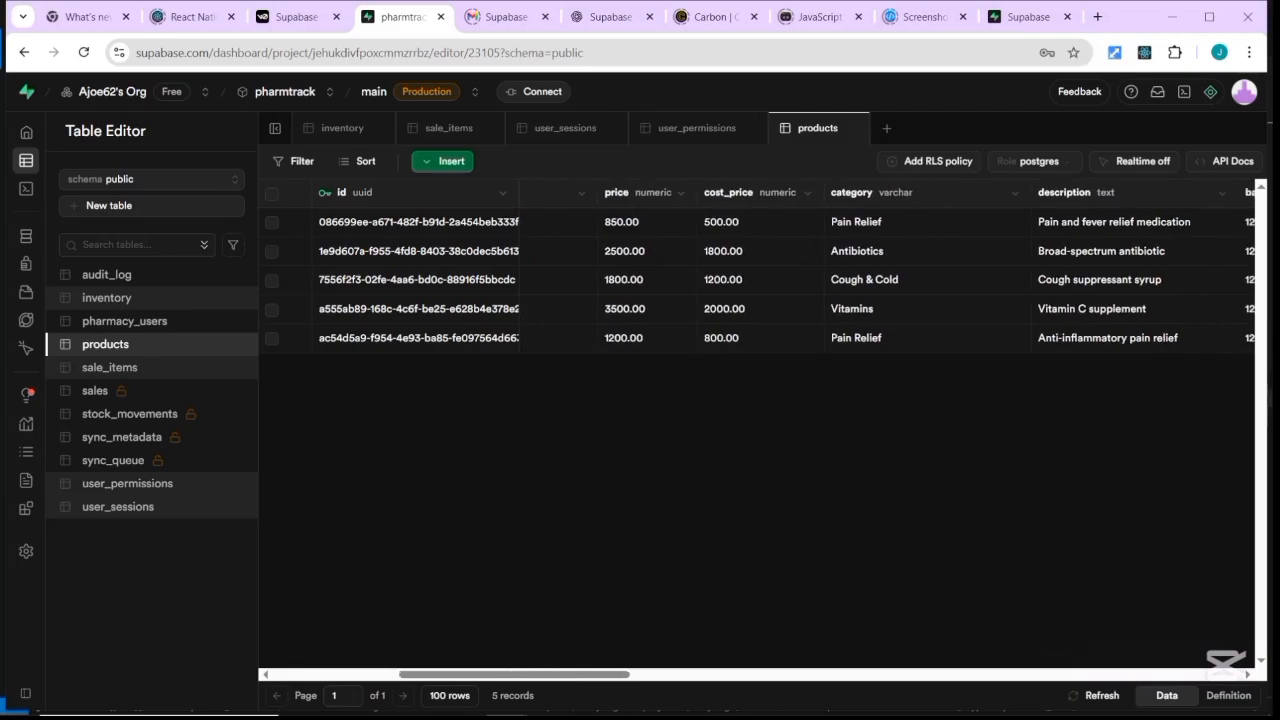
scroll(997, 279, "right", 3)
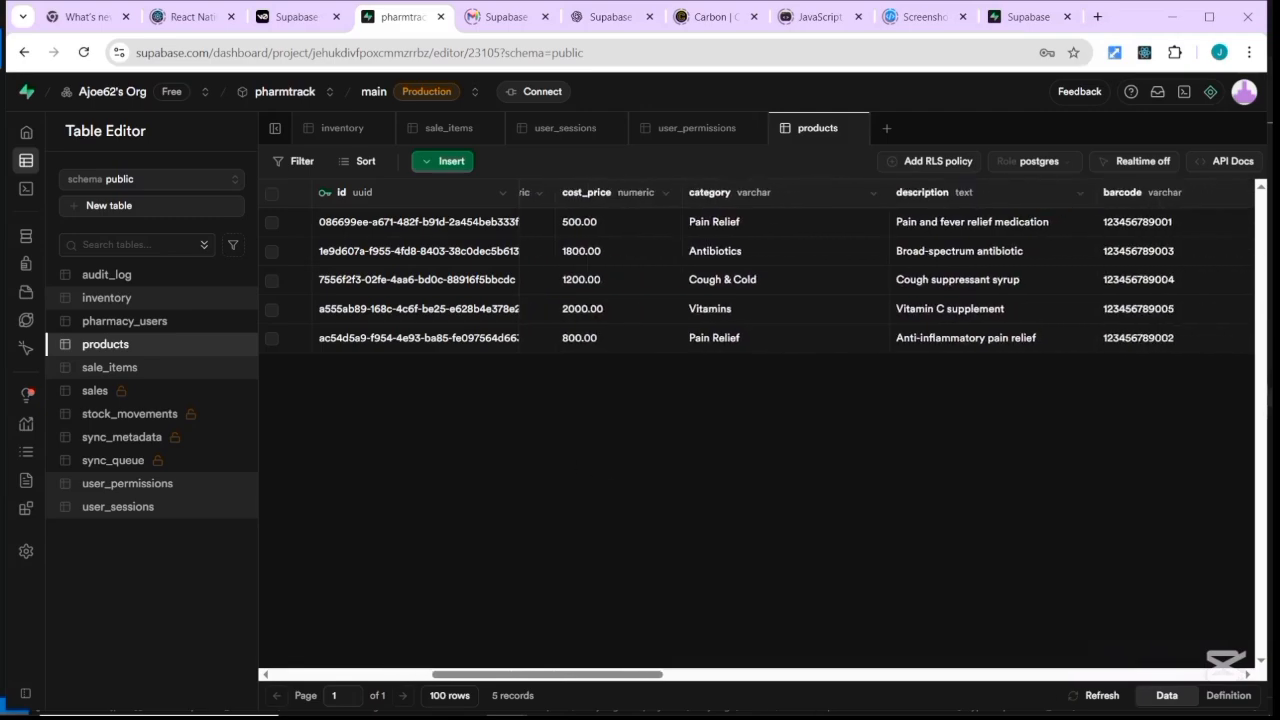
scroll(756, 420, "right", 2)
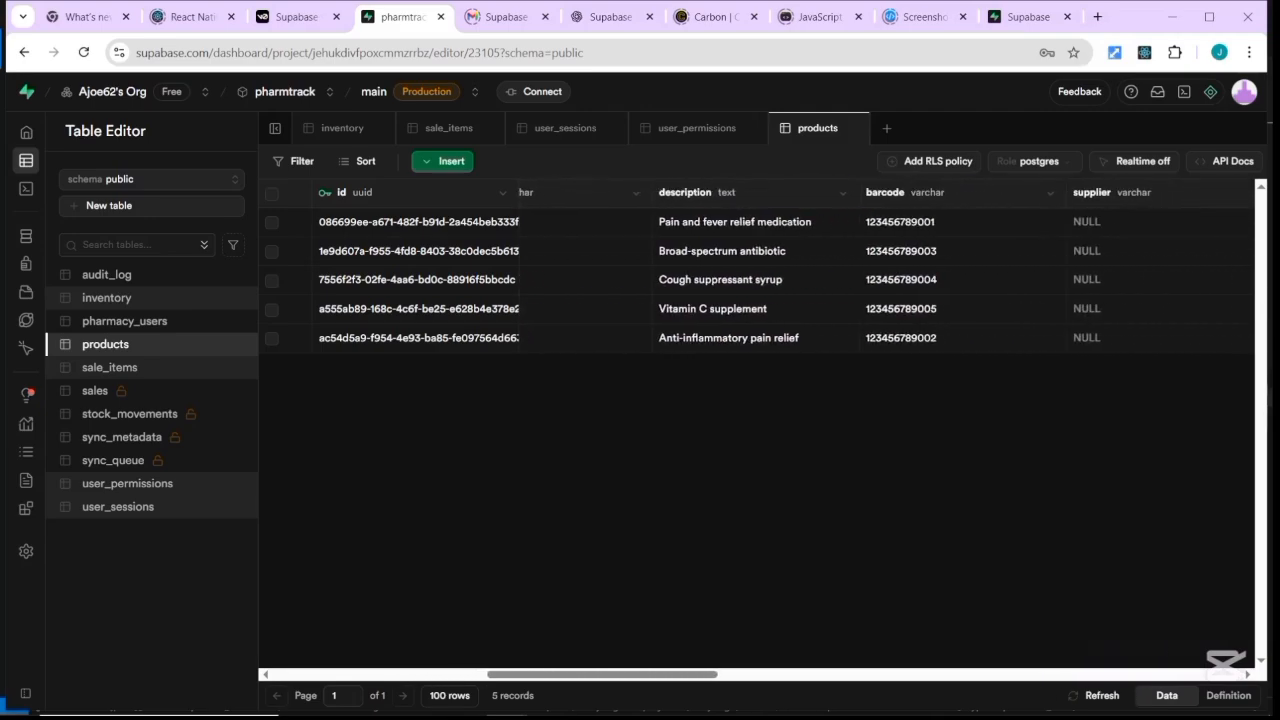
scroll(756, 420, "left", 8)
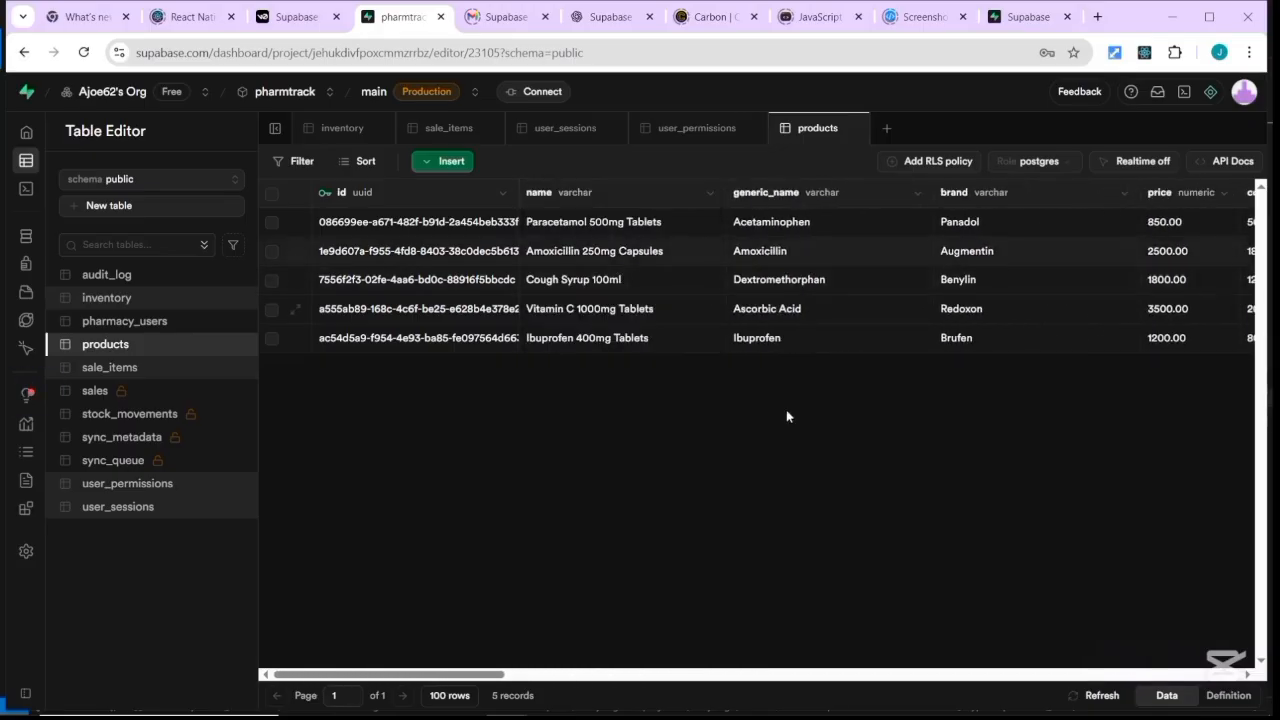
left_click(132, 370)
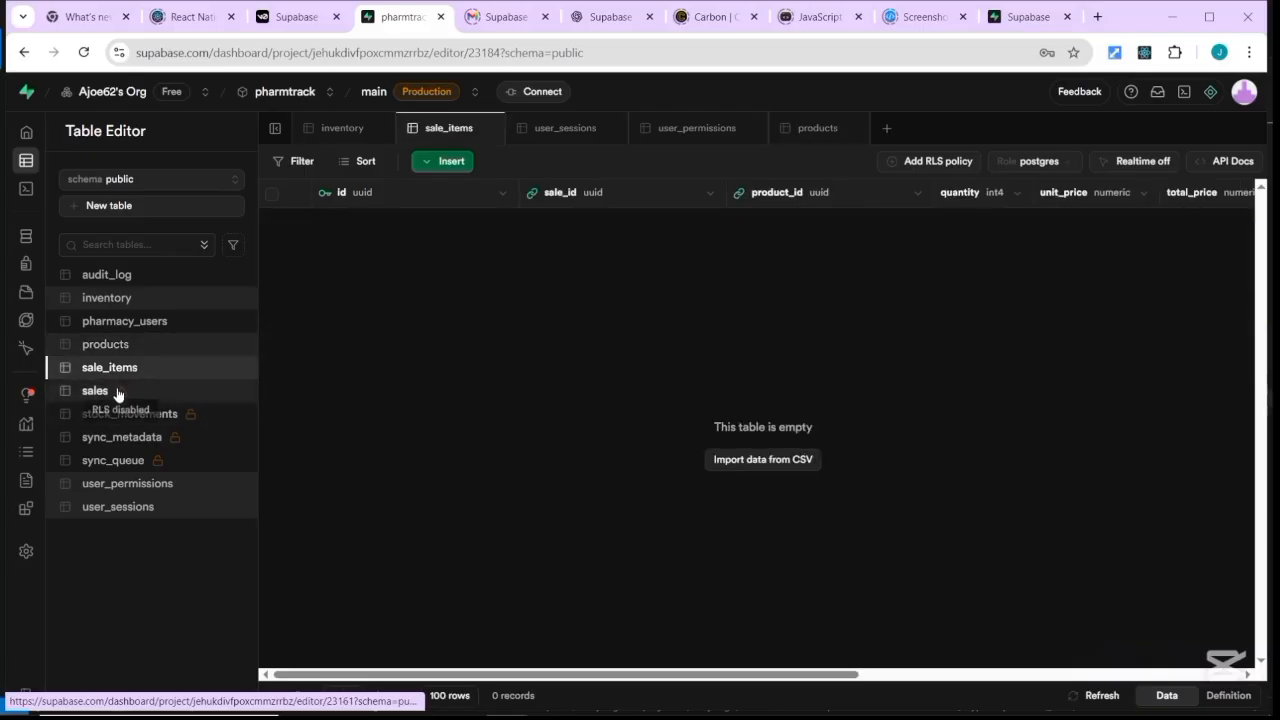
left_click(108, 391)
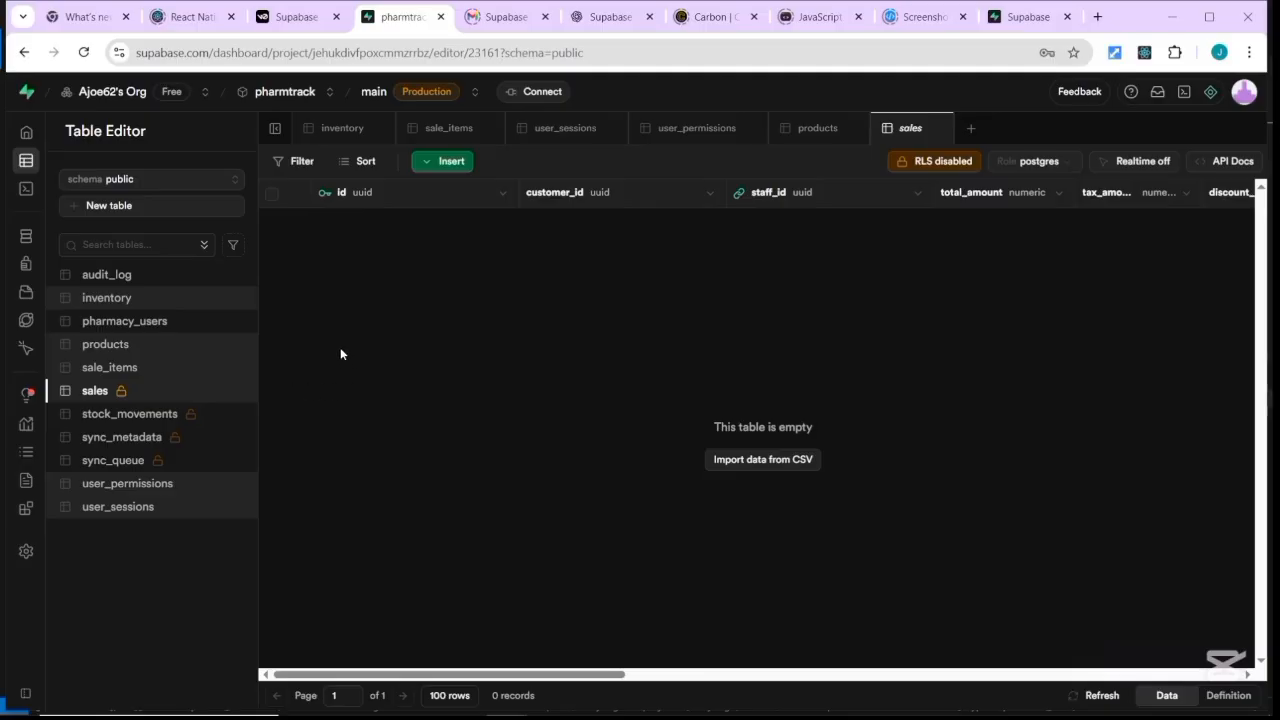
mouse_move(27, 137)
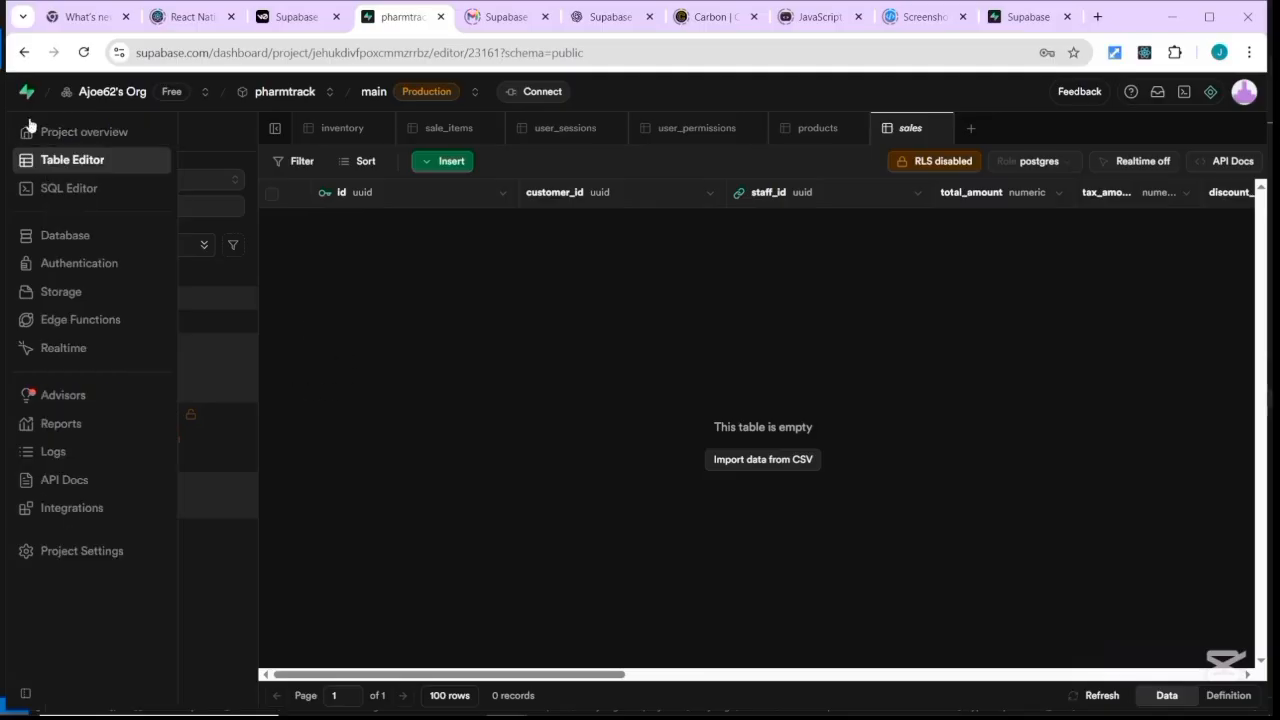
Enable Row Level Security on the sales and stock_movements tables.
left_click(935, 163)
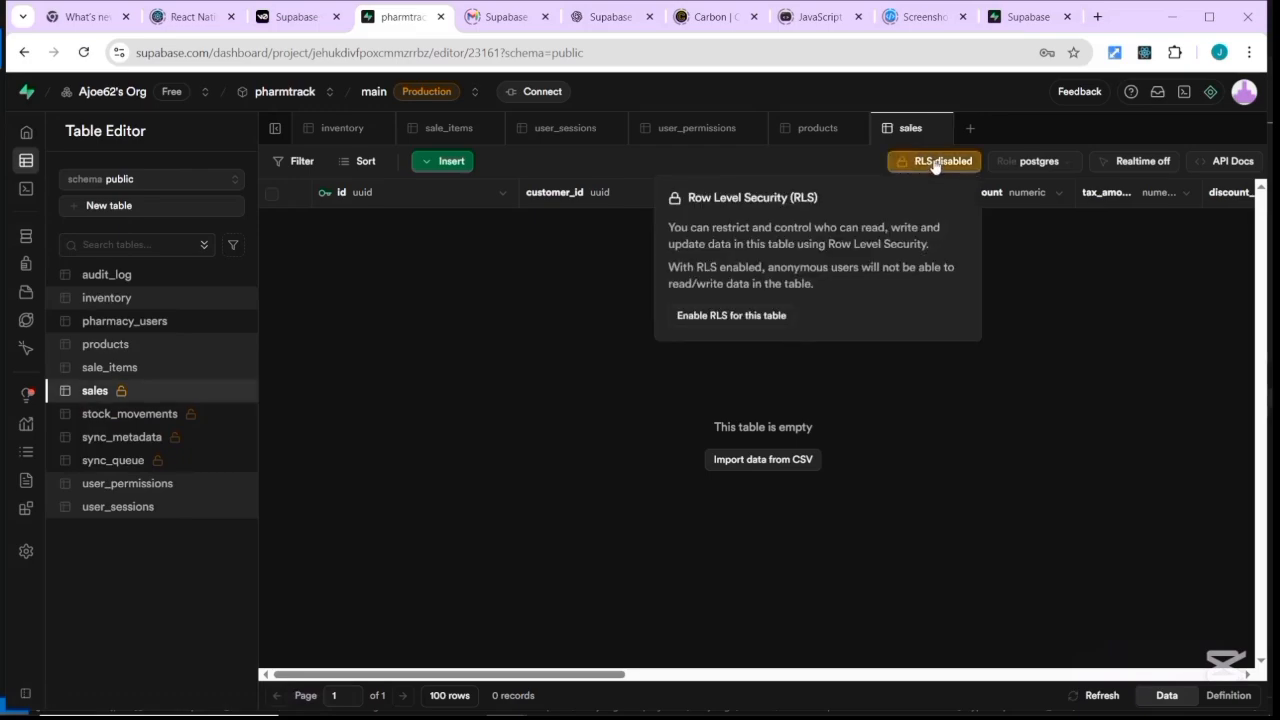
left_click(760, 316)
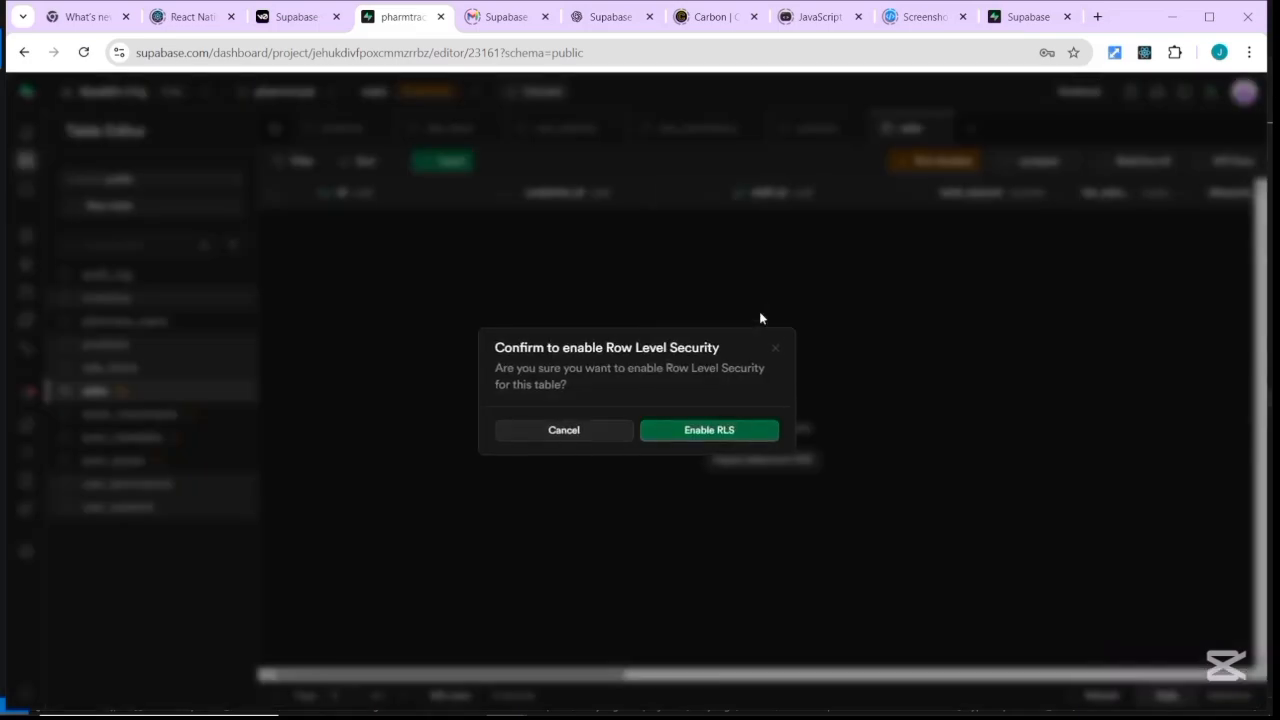
left_click(684, 443)
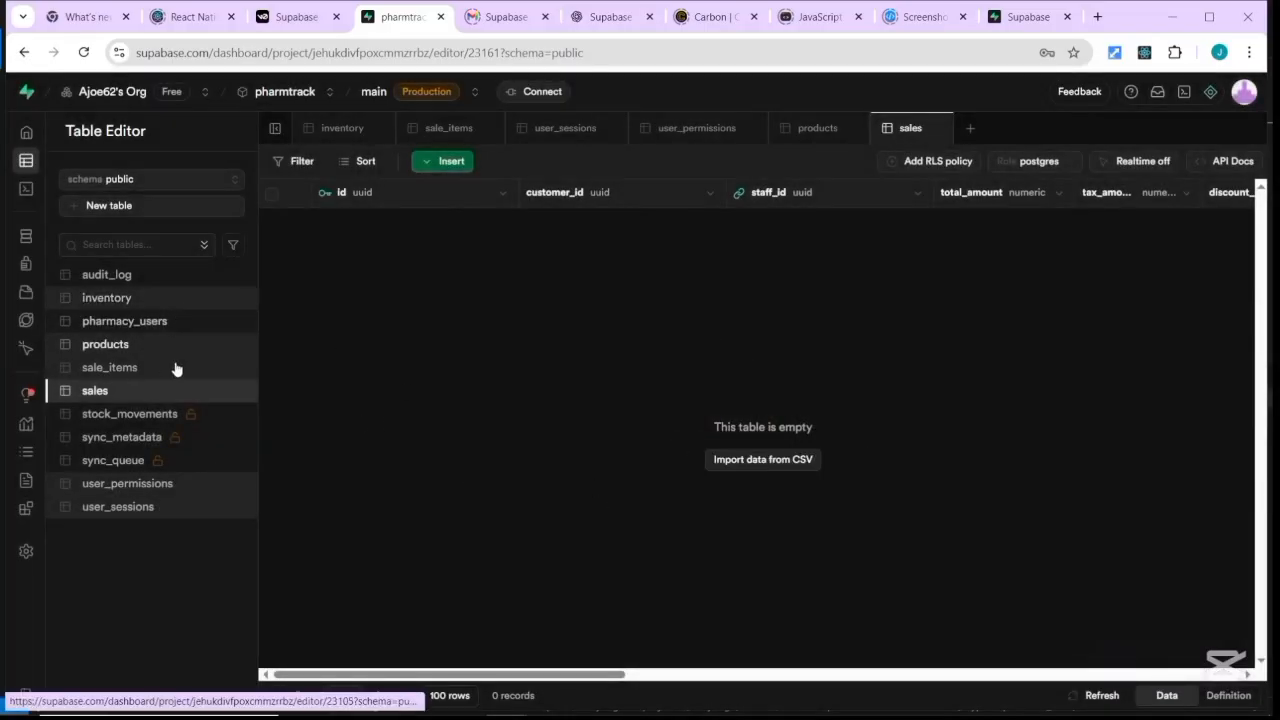
left_click(147, 414)
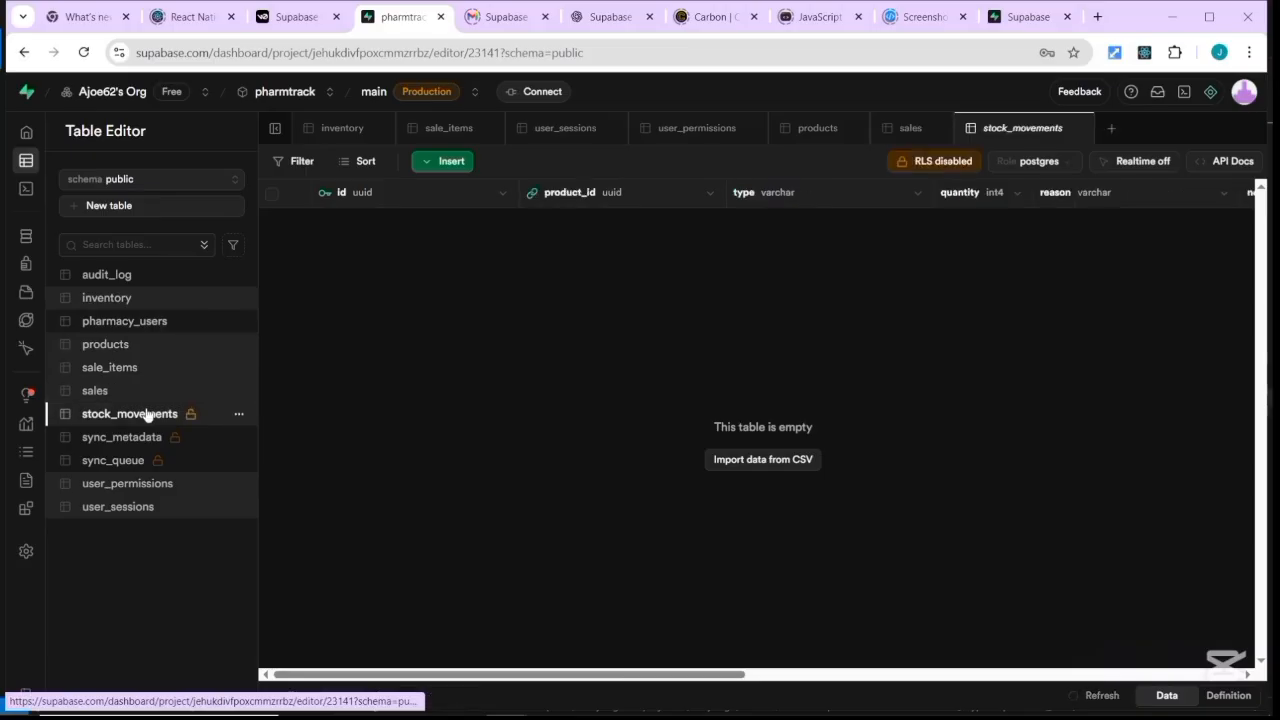
left_click(925, 164)
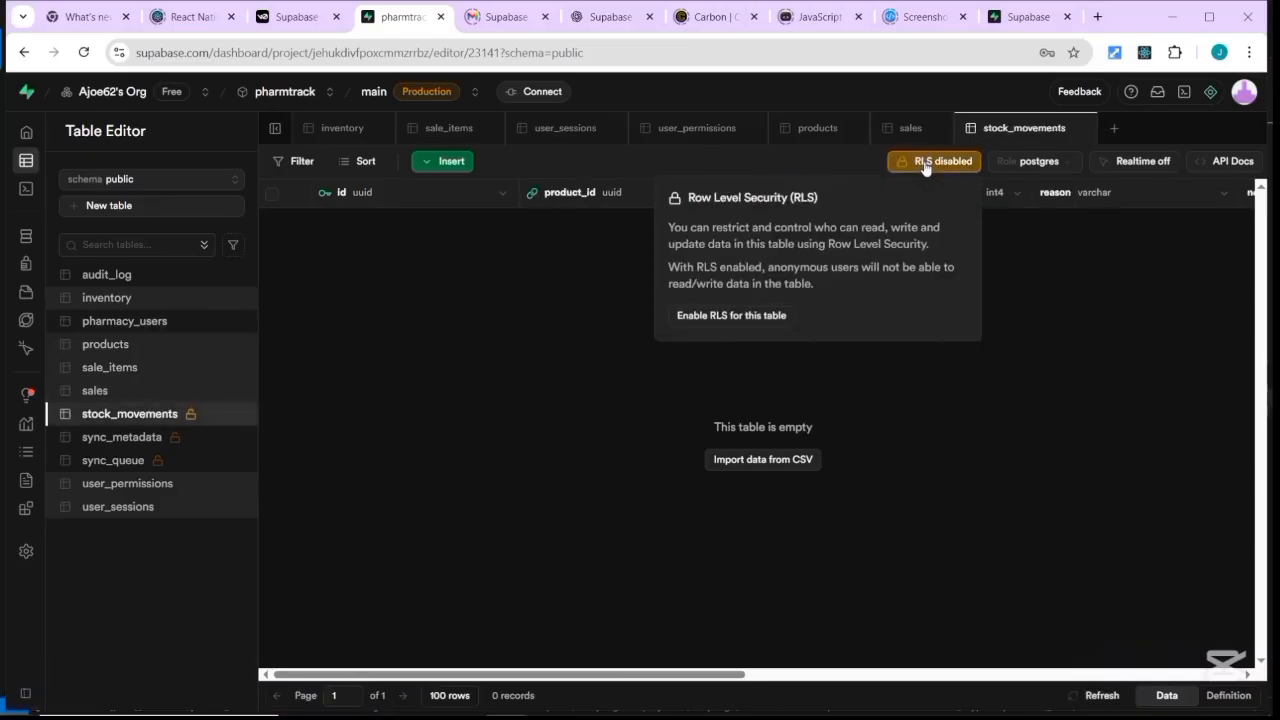
left_click(742, 314)
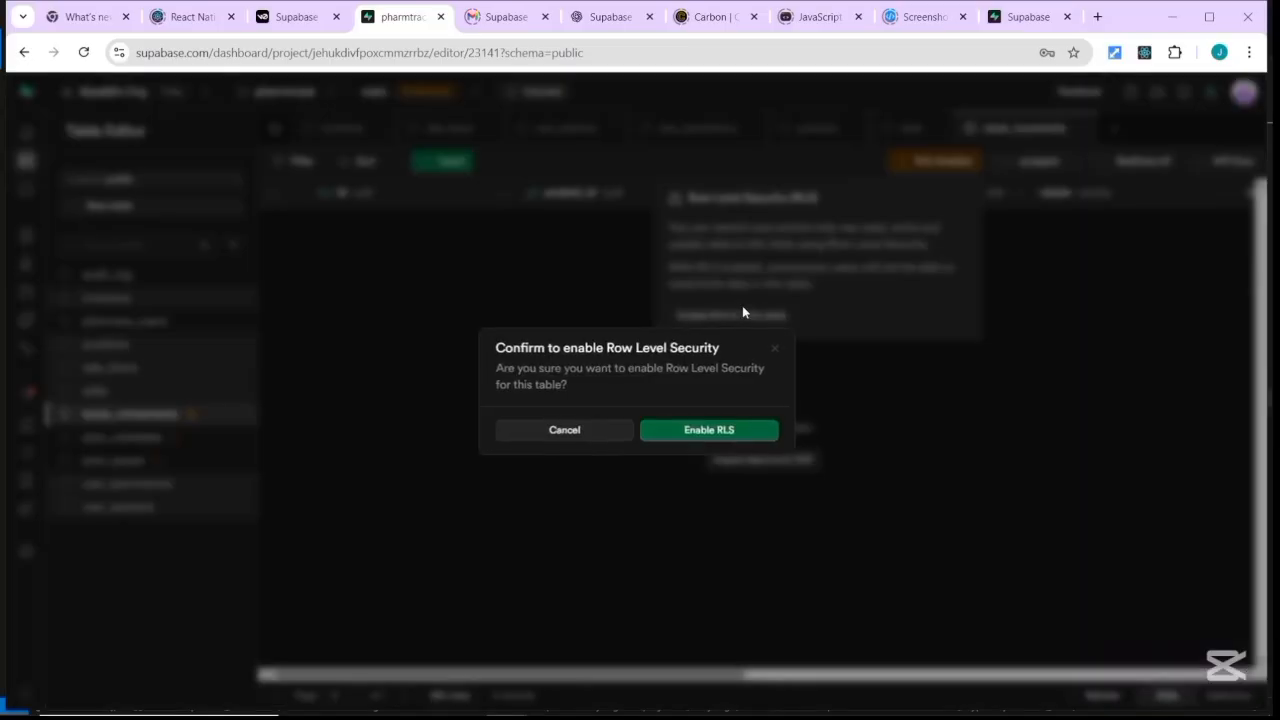
left_click(727, 440)
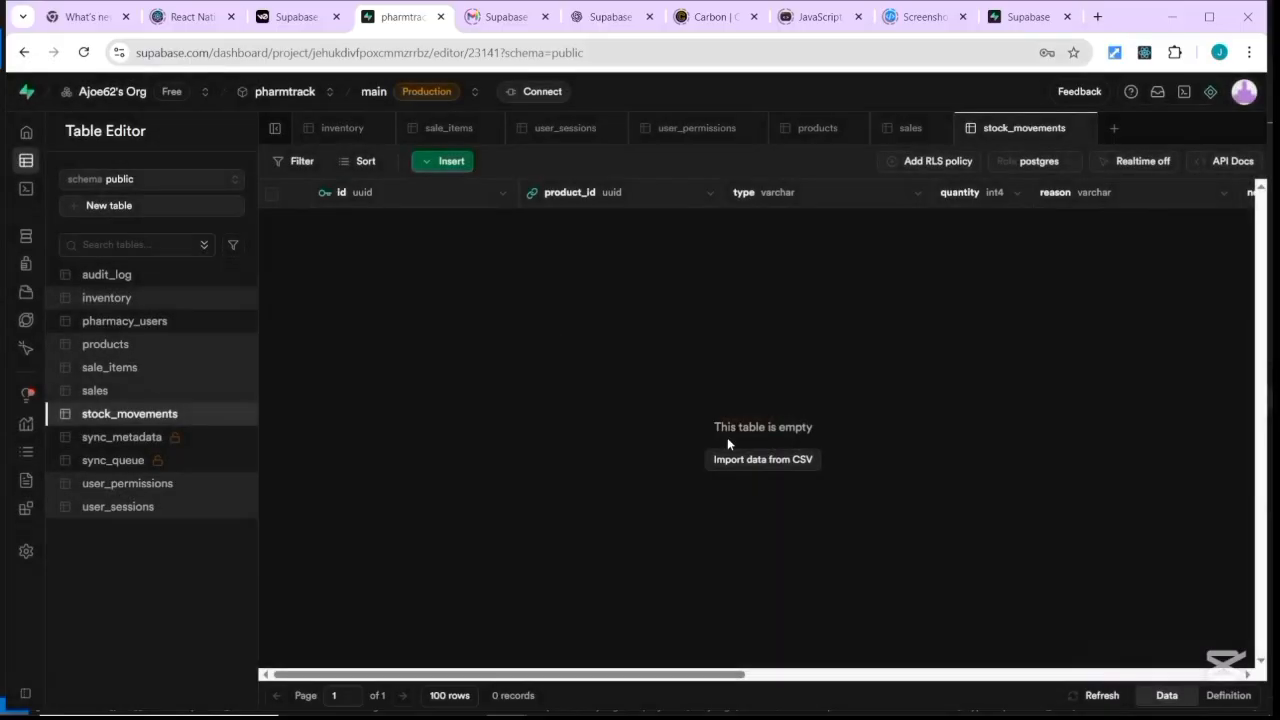
Enable Row Level Security on the sync_metadata and sync_queue tables.
left_click(187, 442)
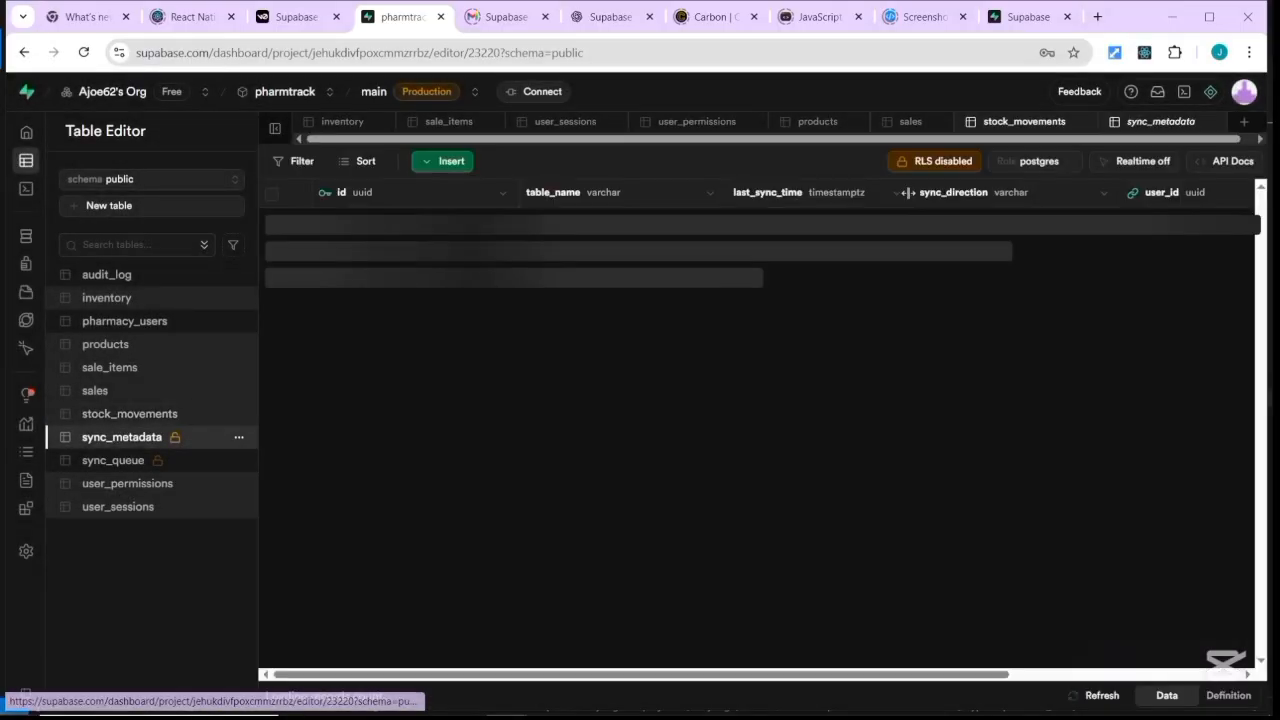
left_click(938, 165)
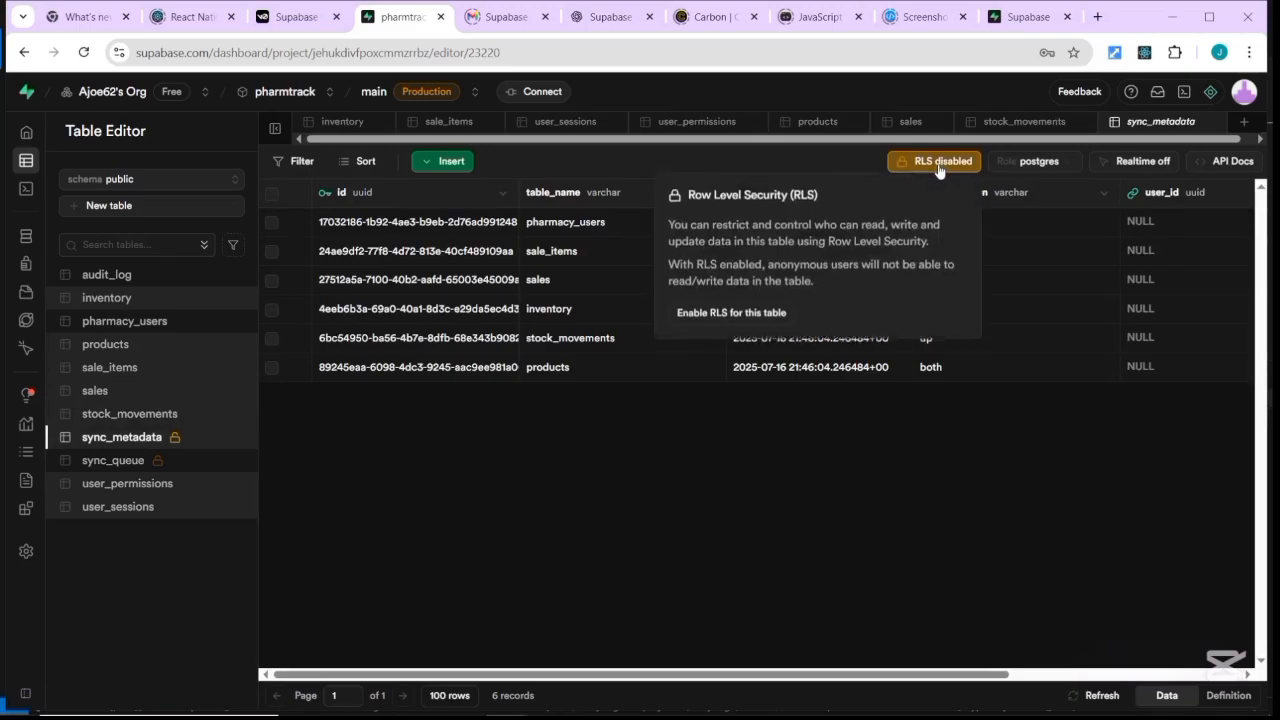
left_click(759, 316)
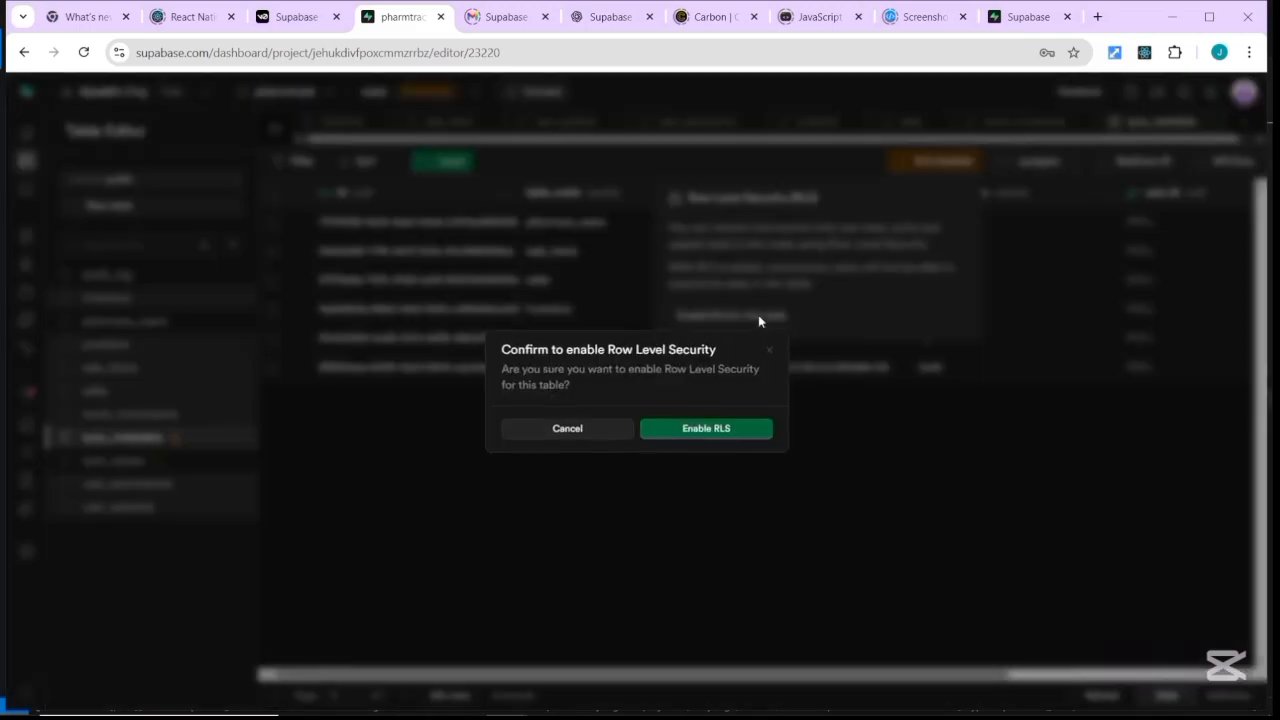
left_click(728, 430)
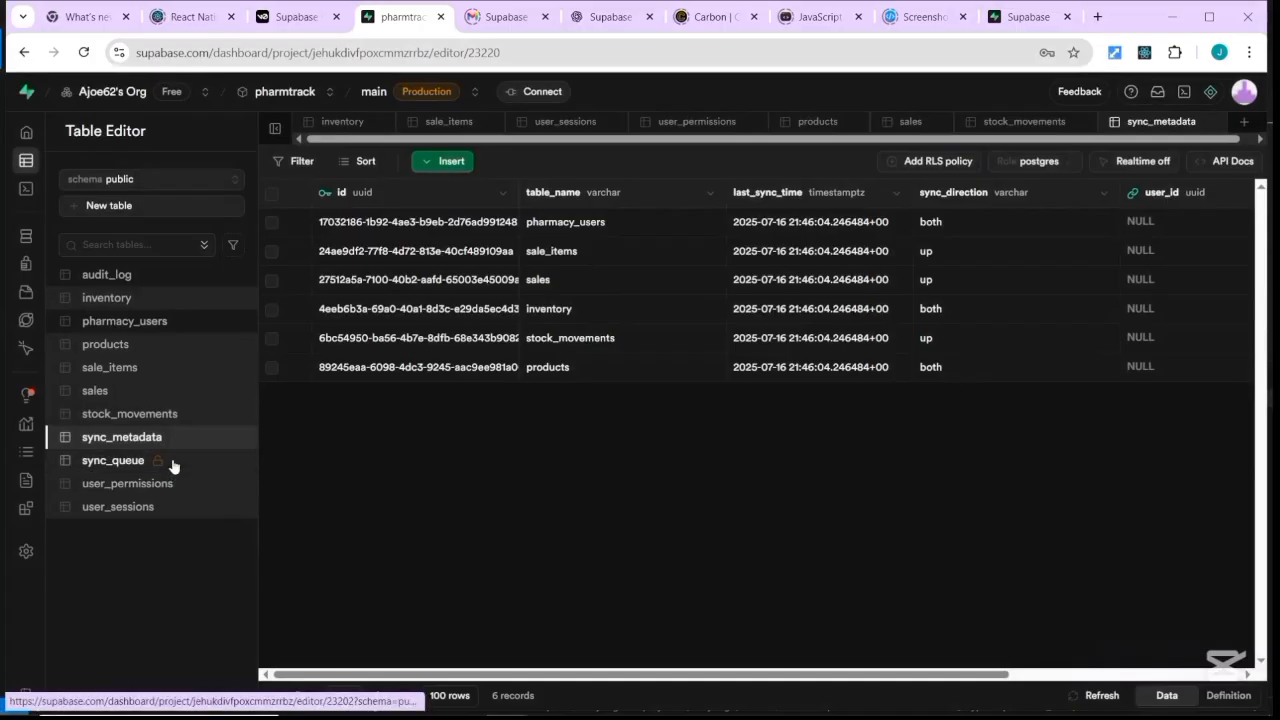
left_click(172, 465)
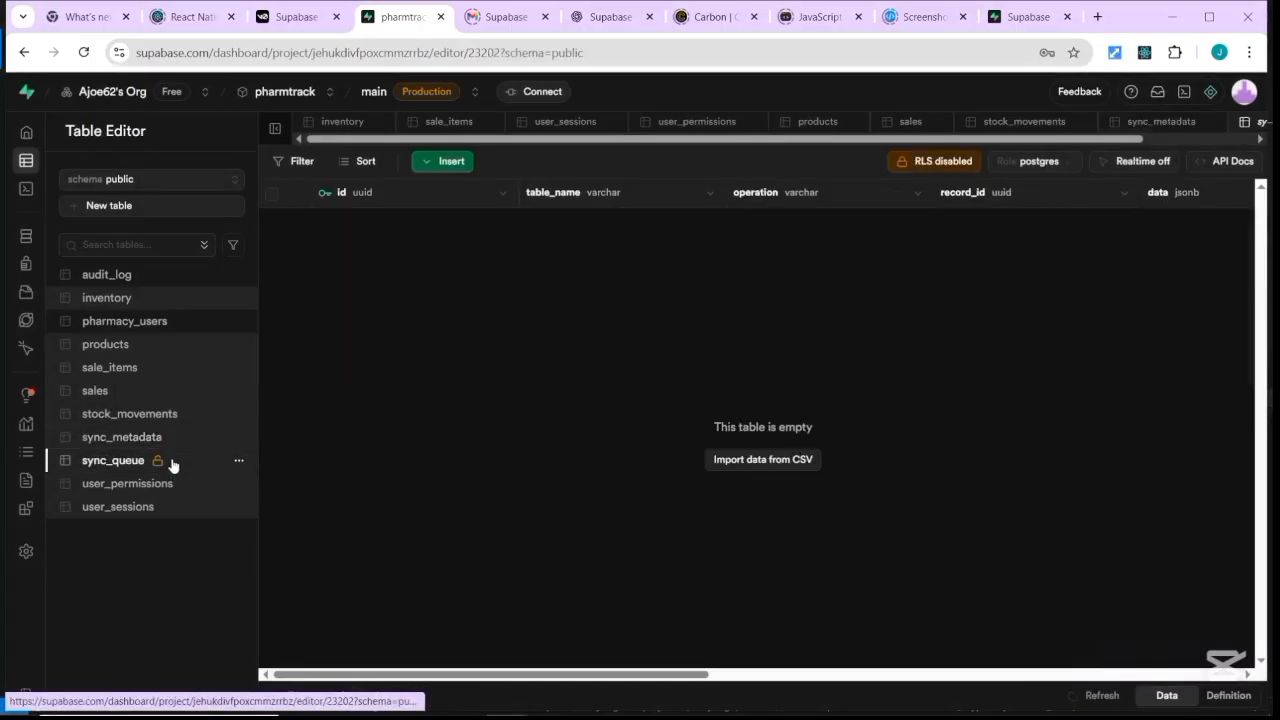
left_click(934, 163)
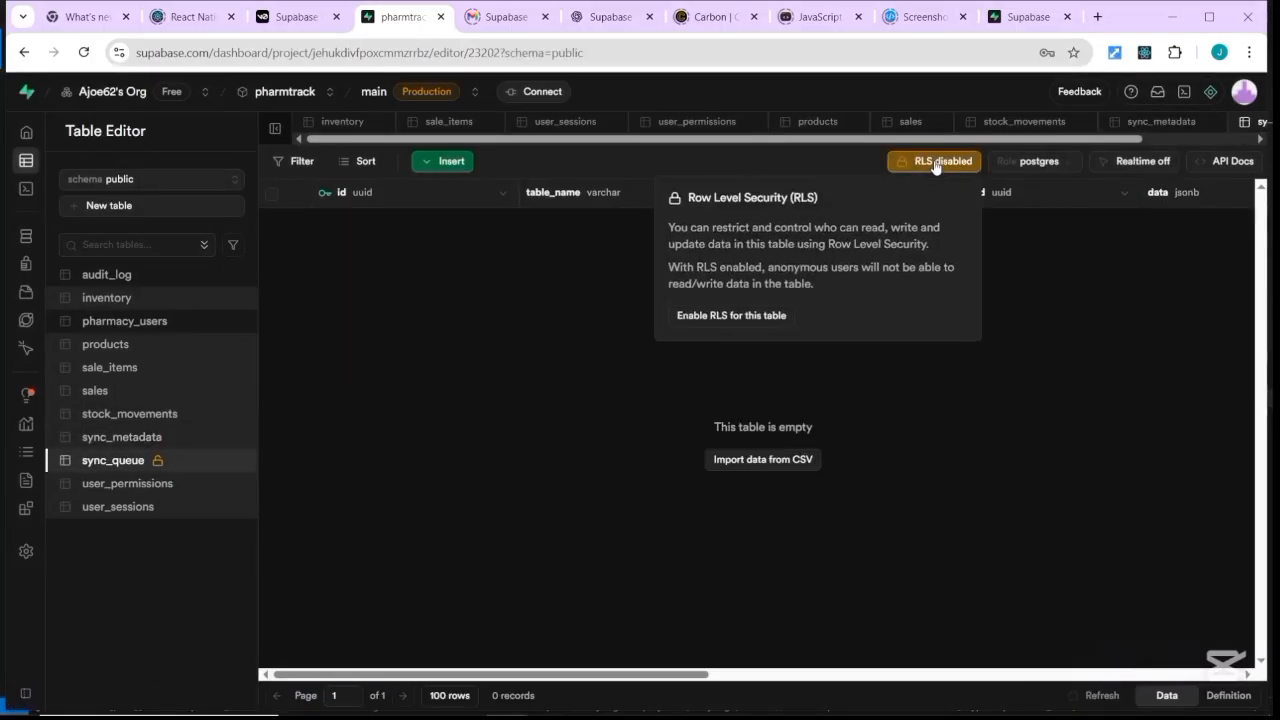
left_click(765, 315)
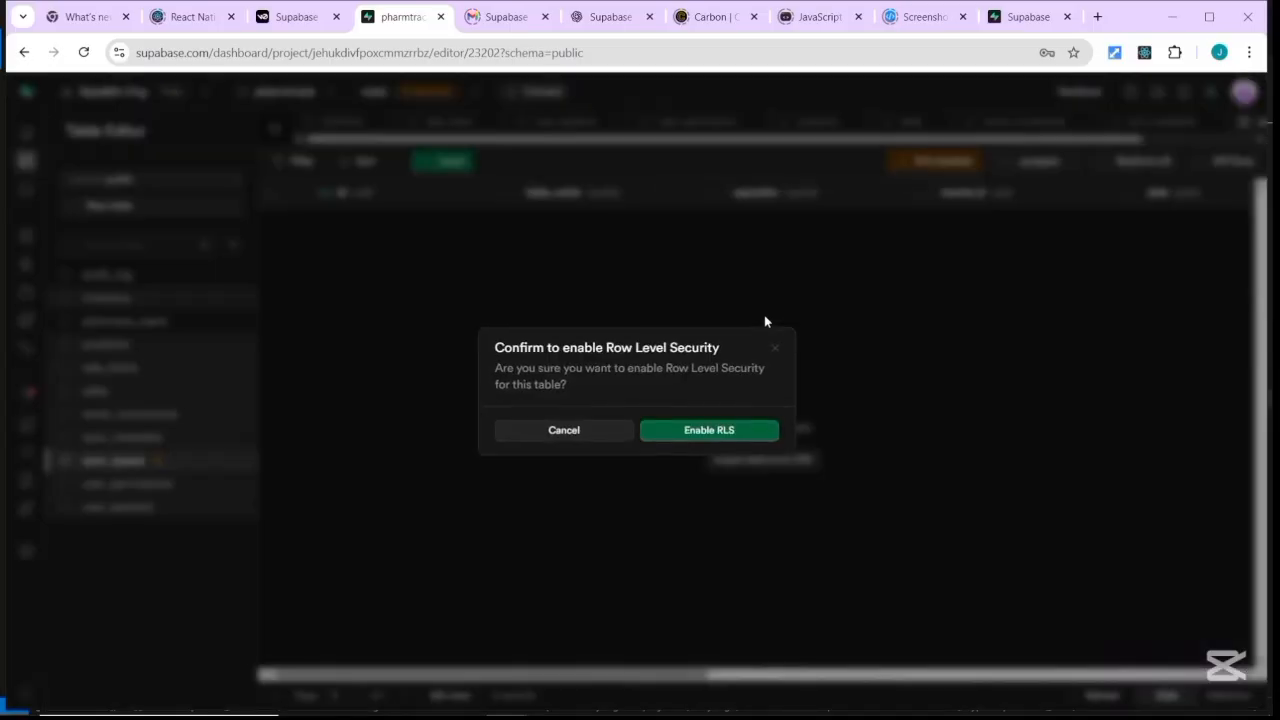
left_click(695, 431)
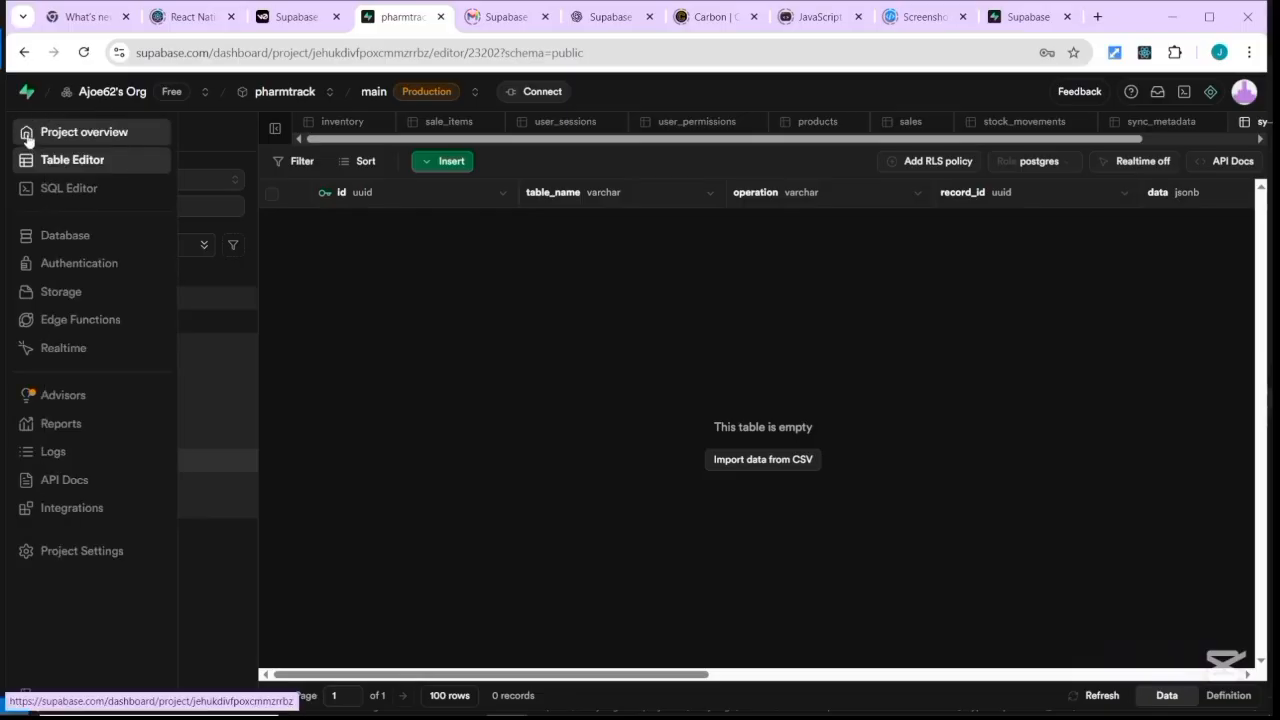
Return to the pharmtrack overview and scroll to the request charts, now showing only 2 security issues.
left_click(27, 137)
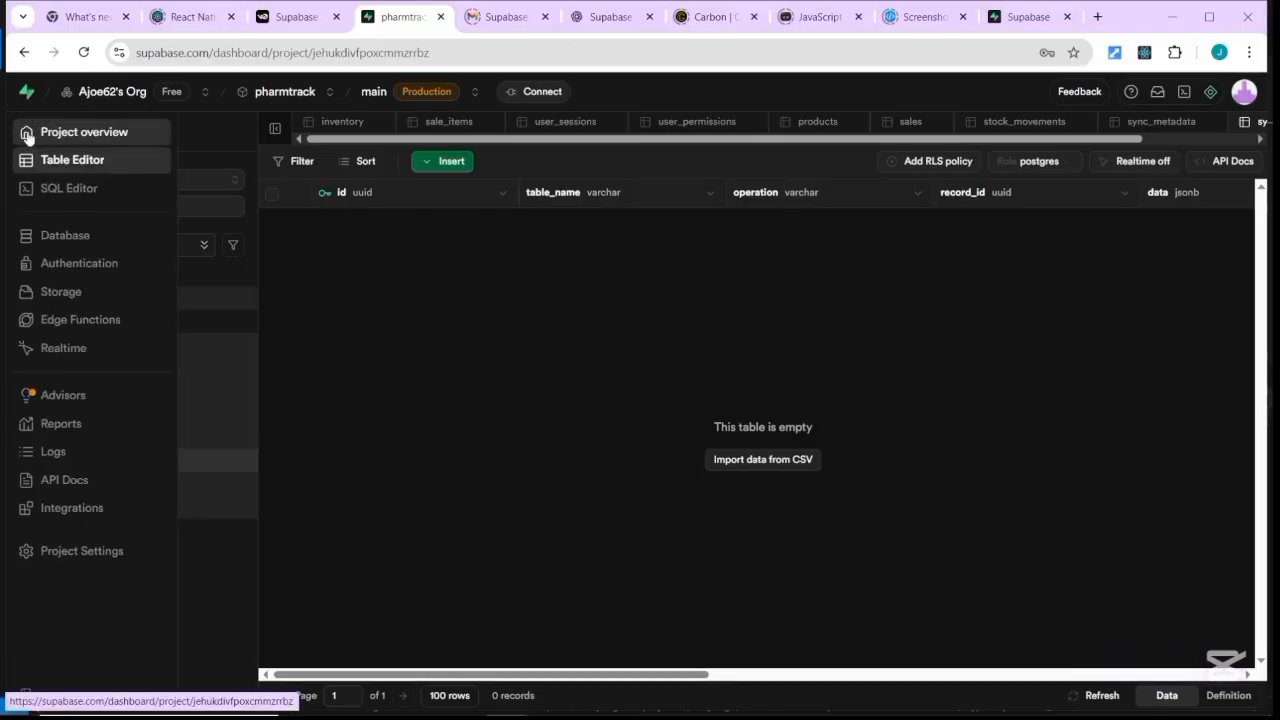
scroll(650, 411, "down", 1)
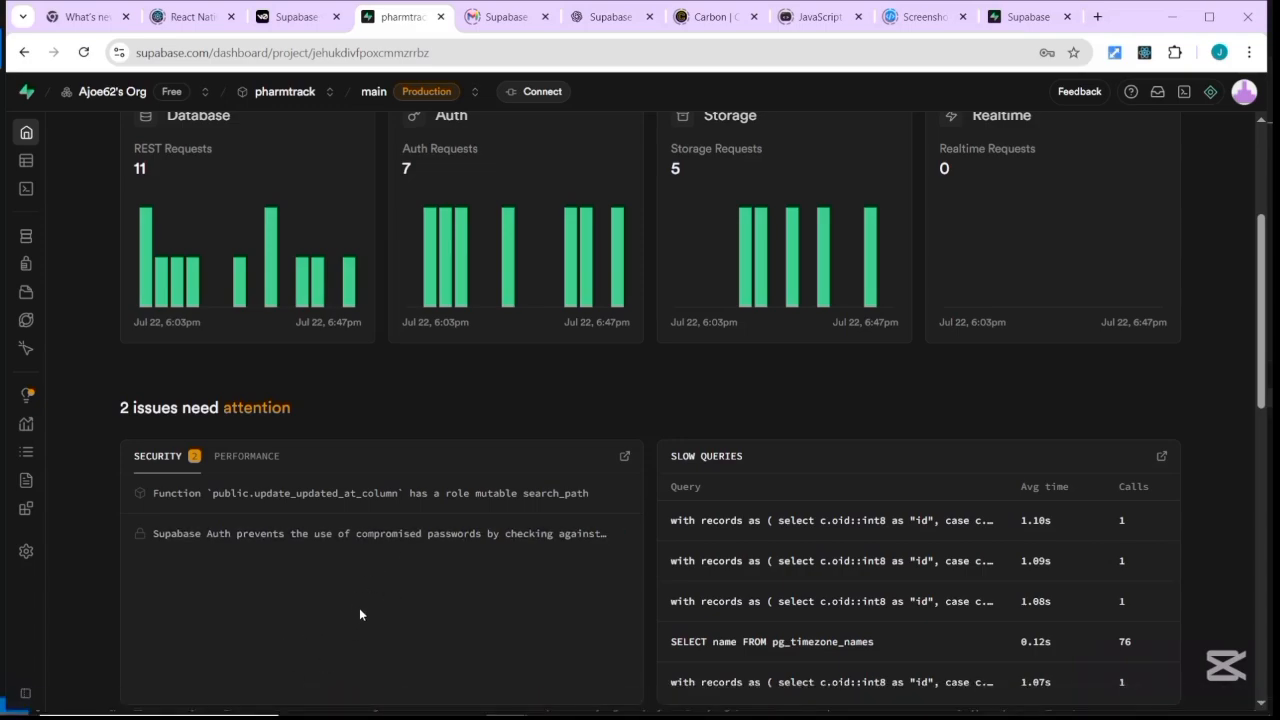
mouse_move(26, 160)
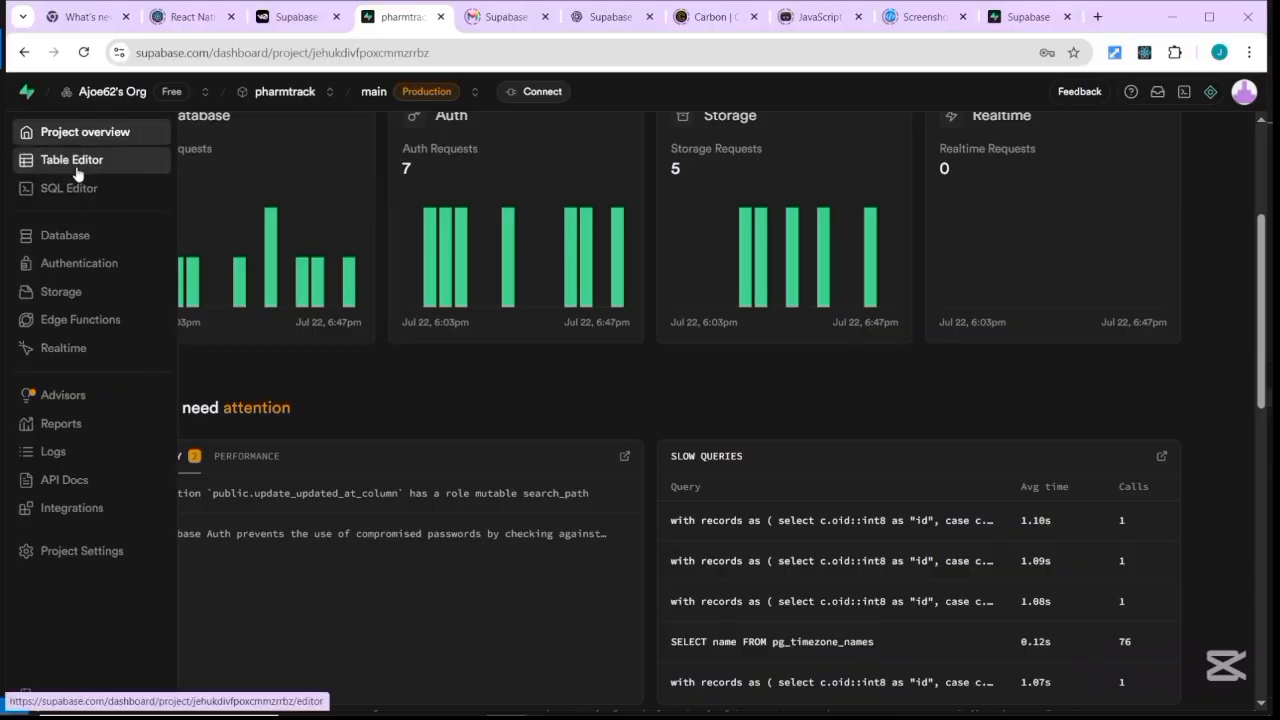
Open the saved Pharmacy Staff Initialization query and review its INSERT into pharmacy_users.
left_click(76, 190)
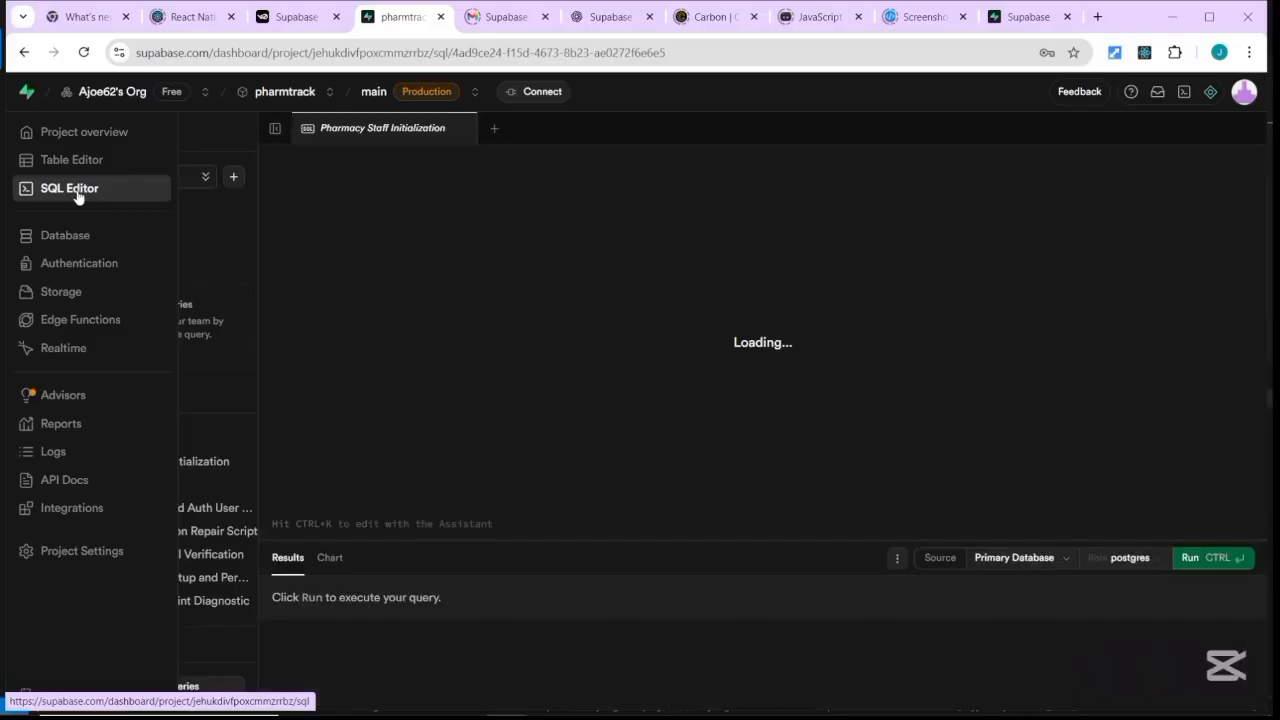
left_click(475, 211)
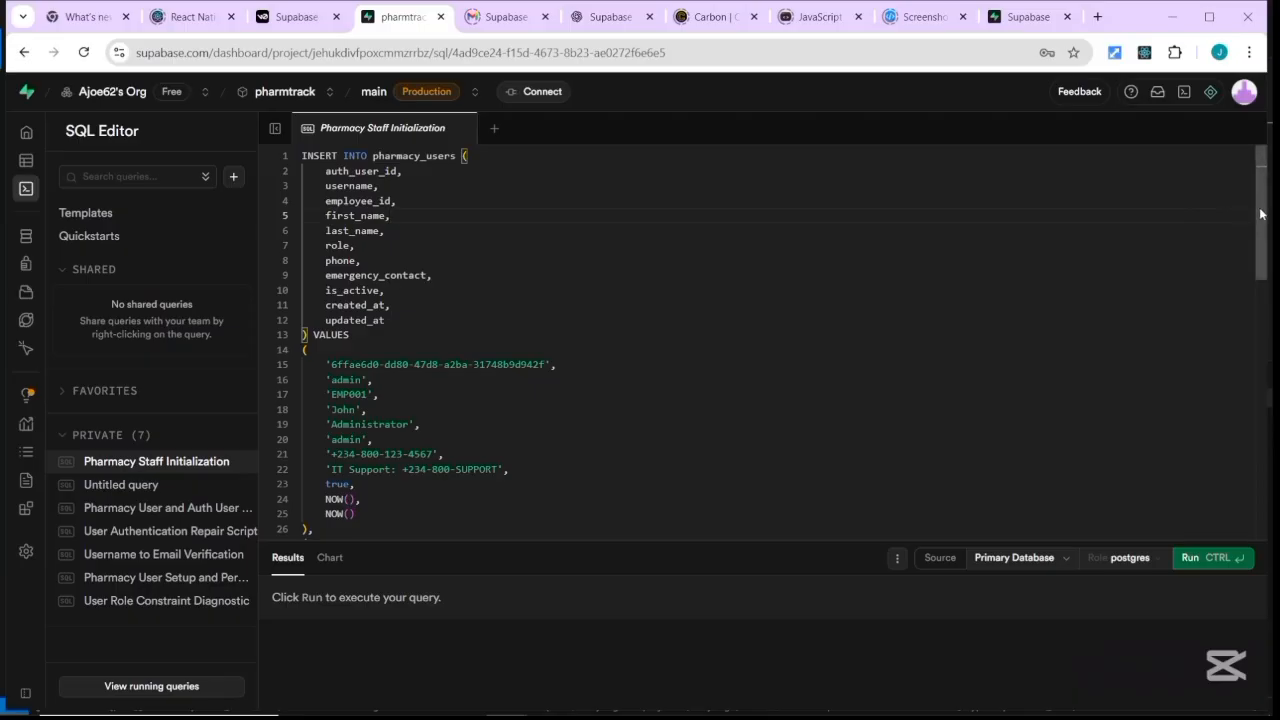
mouse_move(1262, 215)
left_mouse_down()
mouse_move(1271, 410)
mouse_move(1265, 200)
left_mouse_up()
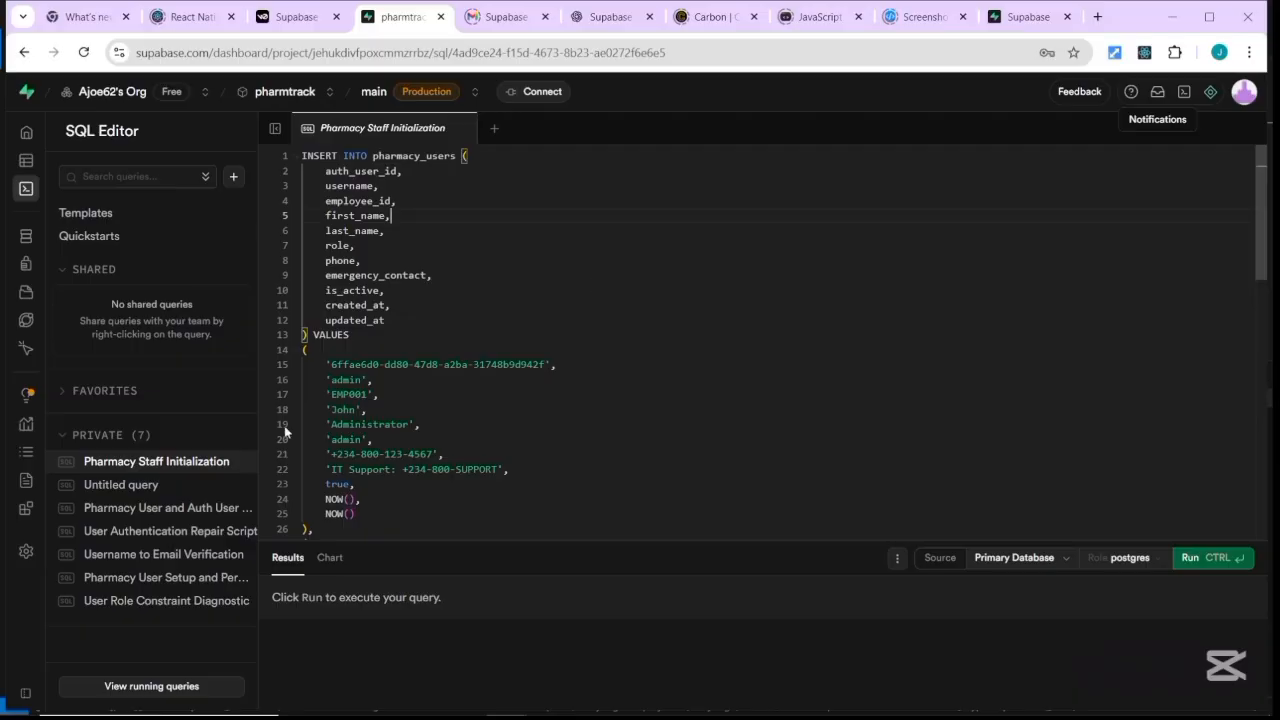
mouse_move(22, 189)
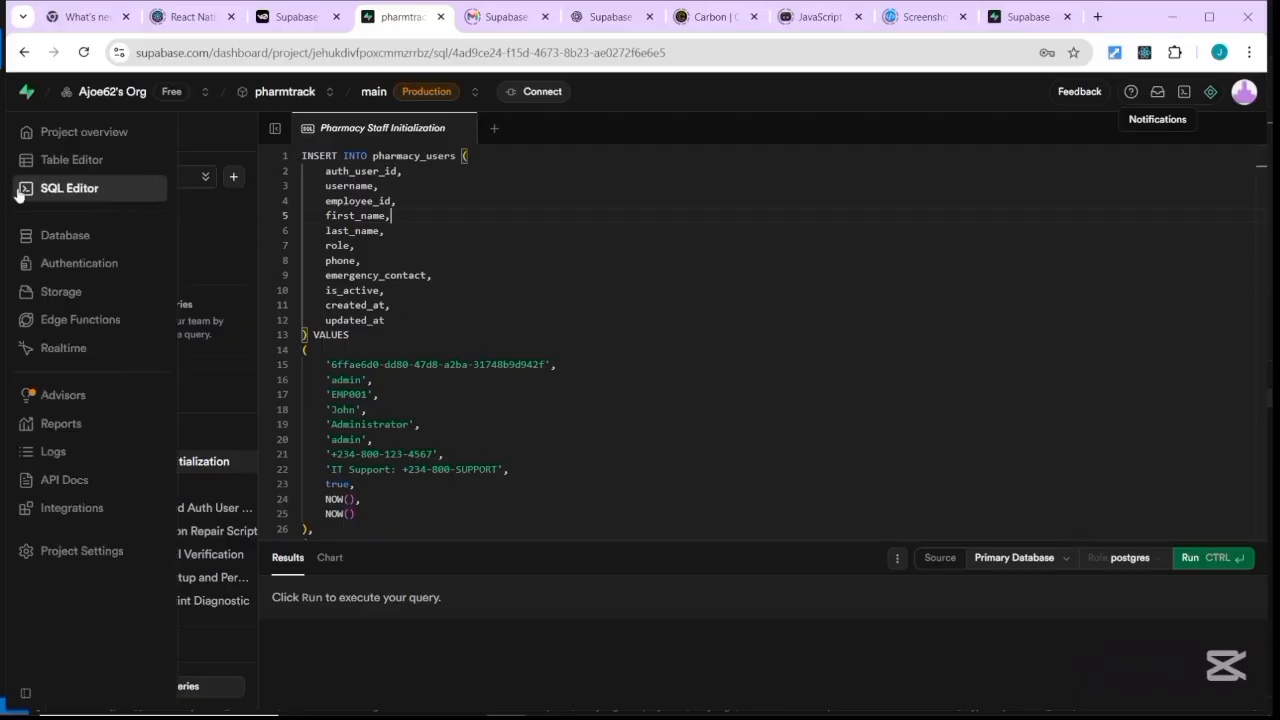
In the Schema Visualizer, view the auth schema diagram, then the storage schema diagram.
left_click(65, 237)
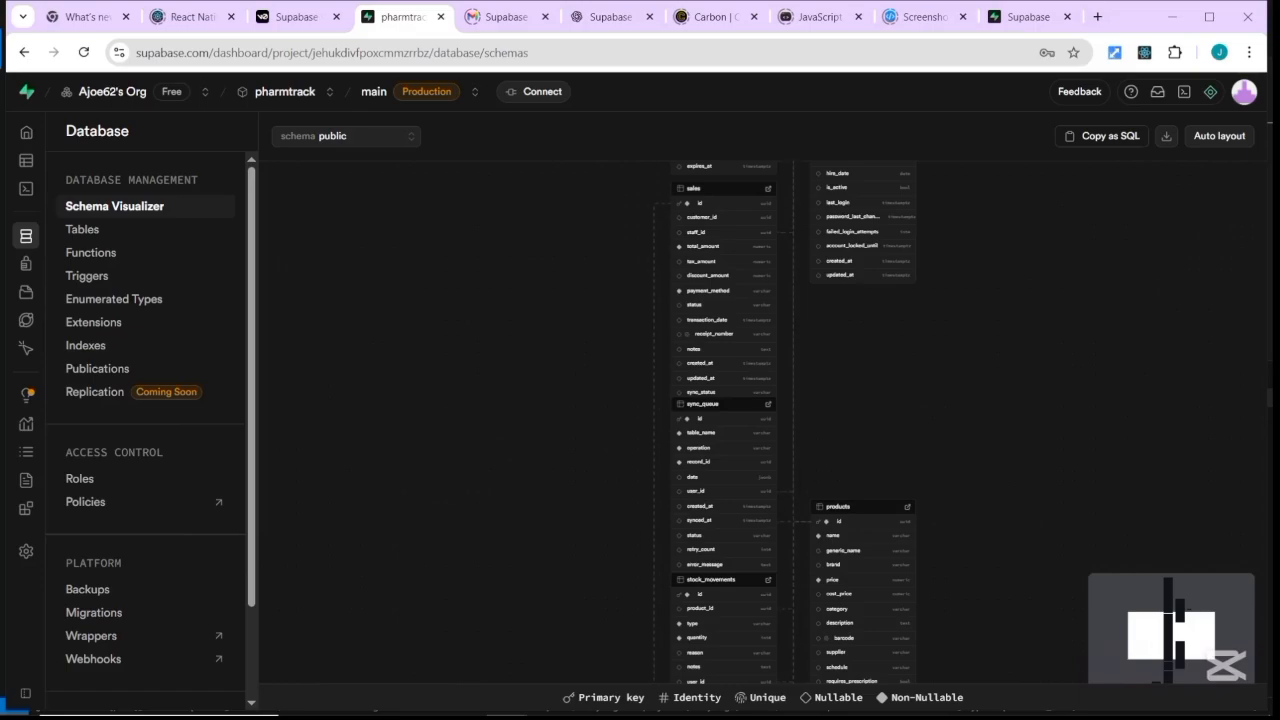
scroll(616, 400, "down", 1)
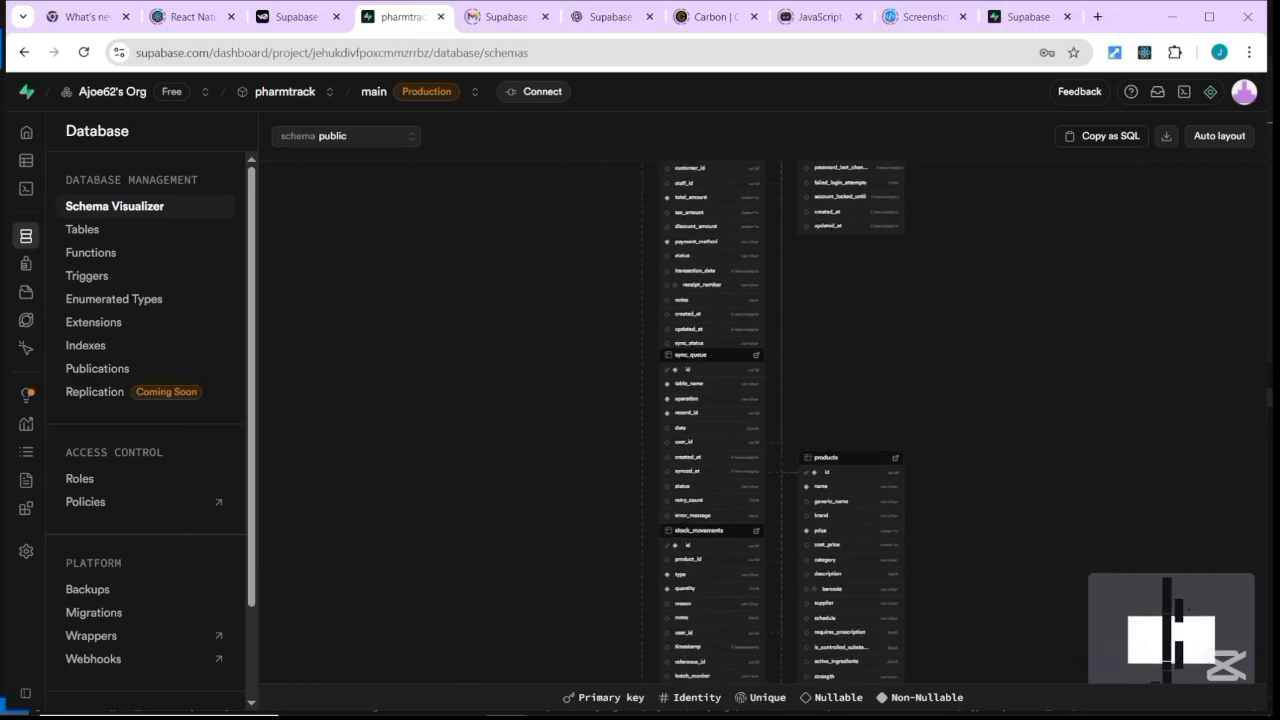
left_click(412, 137)
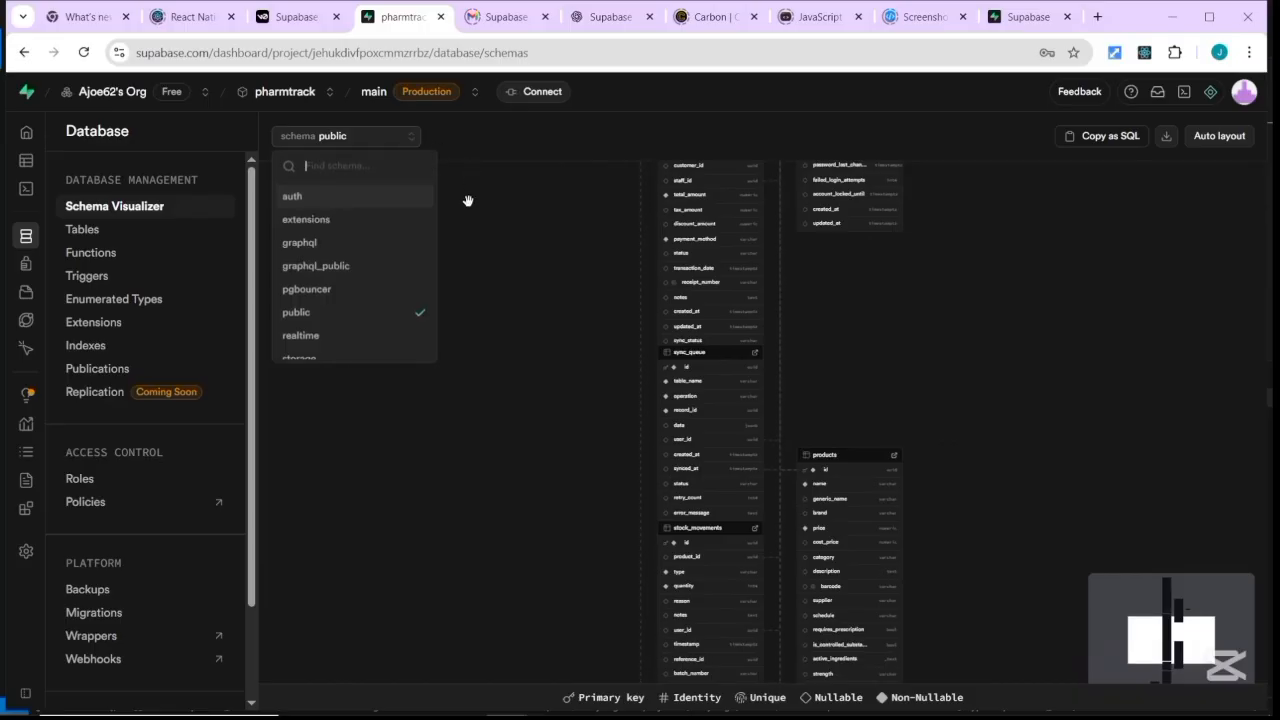
left_click(385, 197)
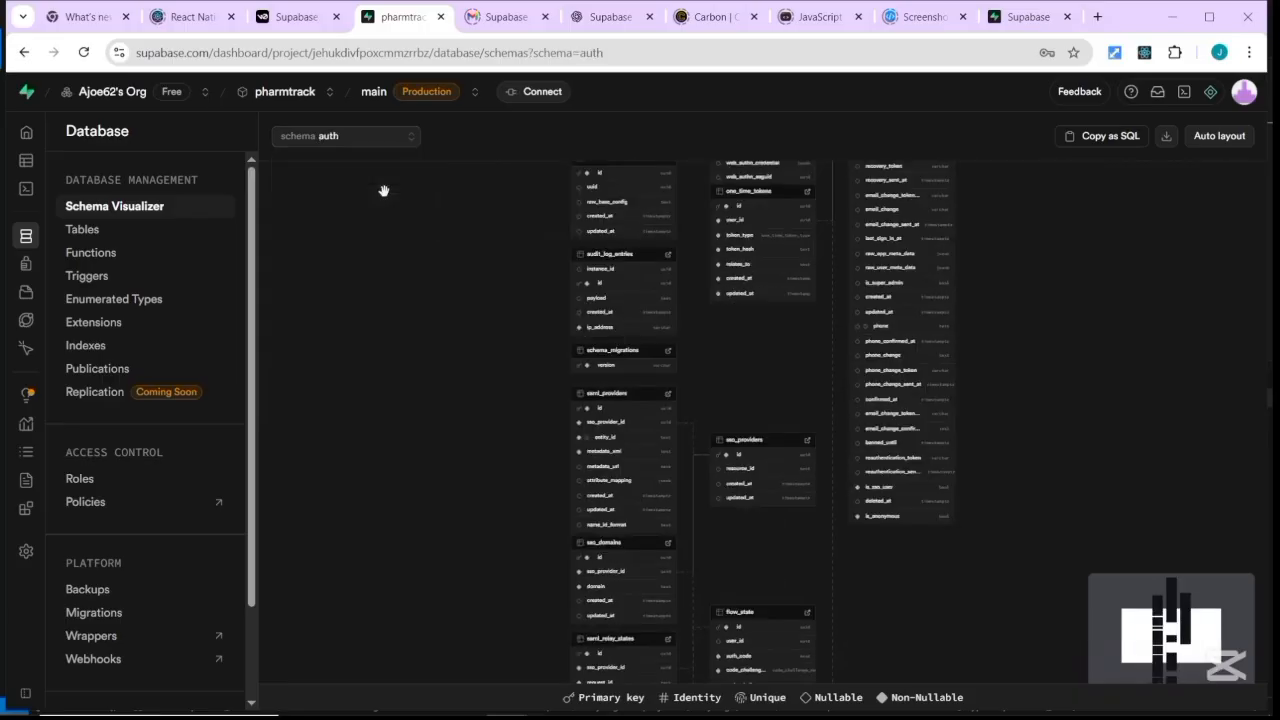
left_click(408, 139)
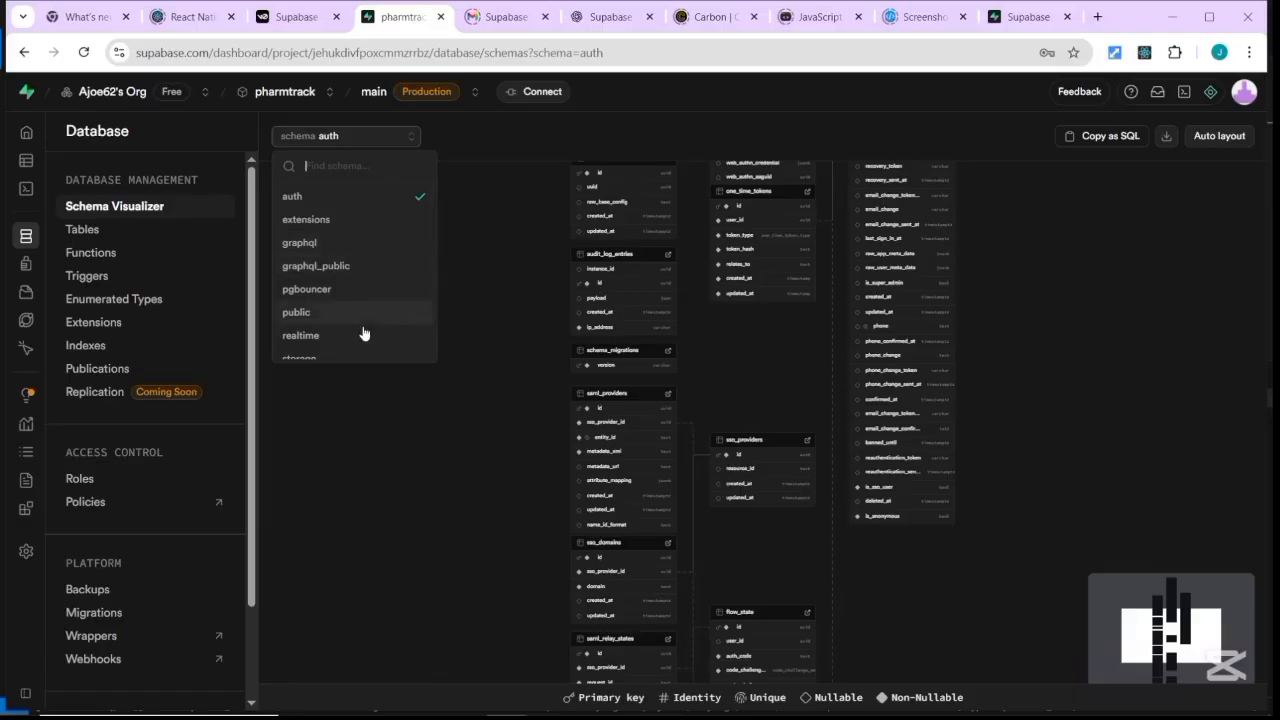
scroll(366, 358, "down", 2)
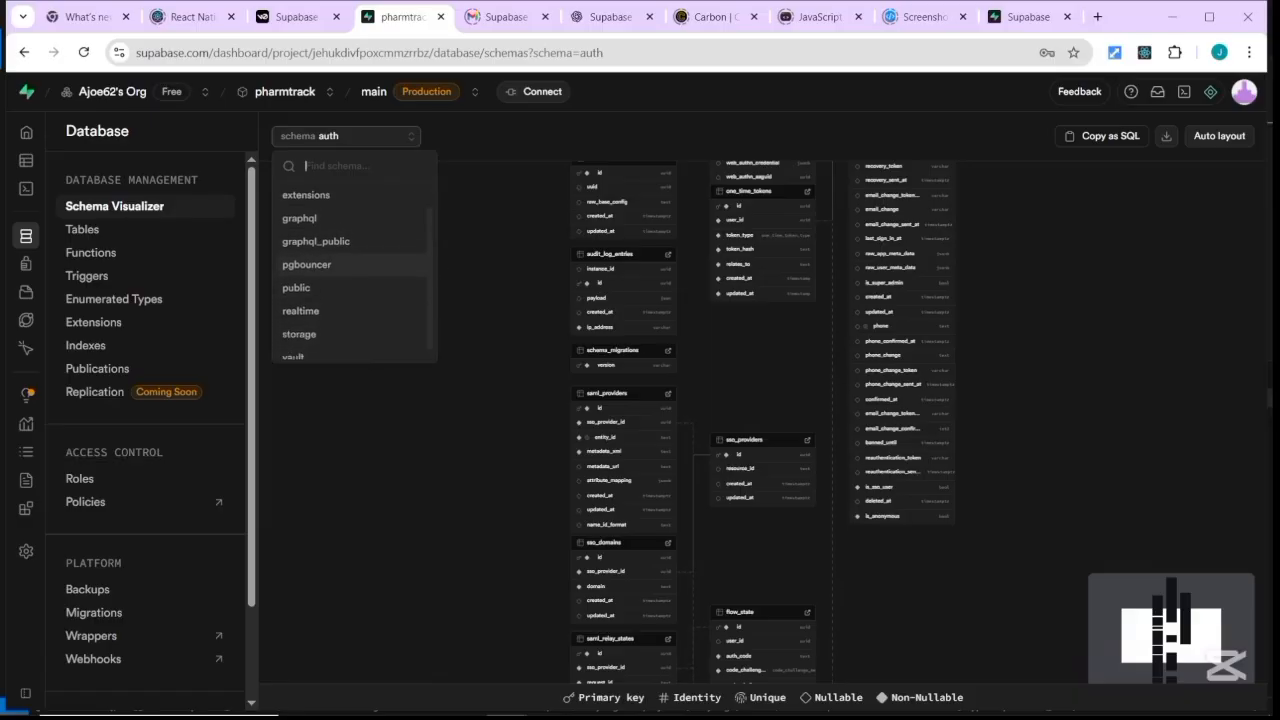
left_click(352, 325)
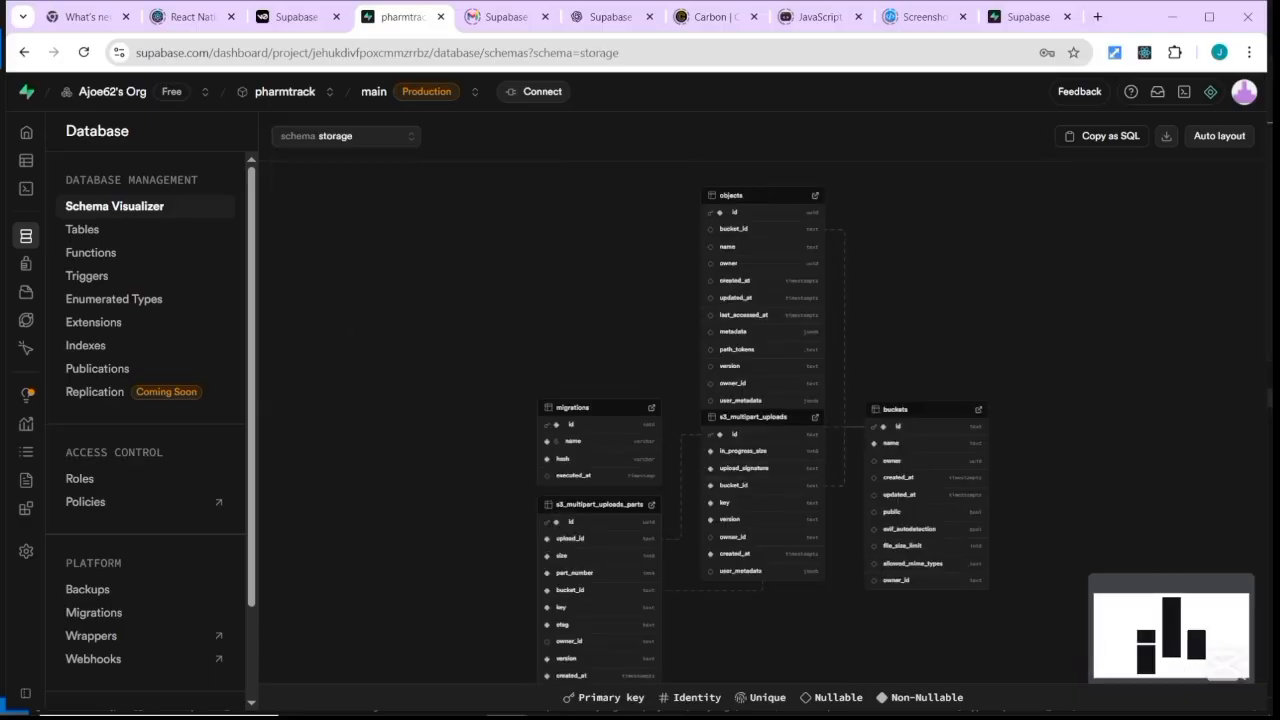
Copy the storage schema as SQL, switch back to public, and list the database tables.
scroll(1090, 268, "down", 3)
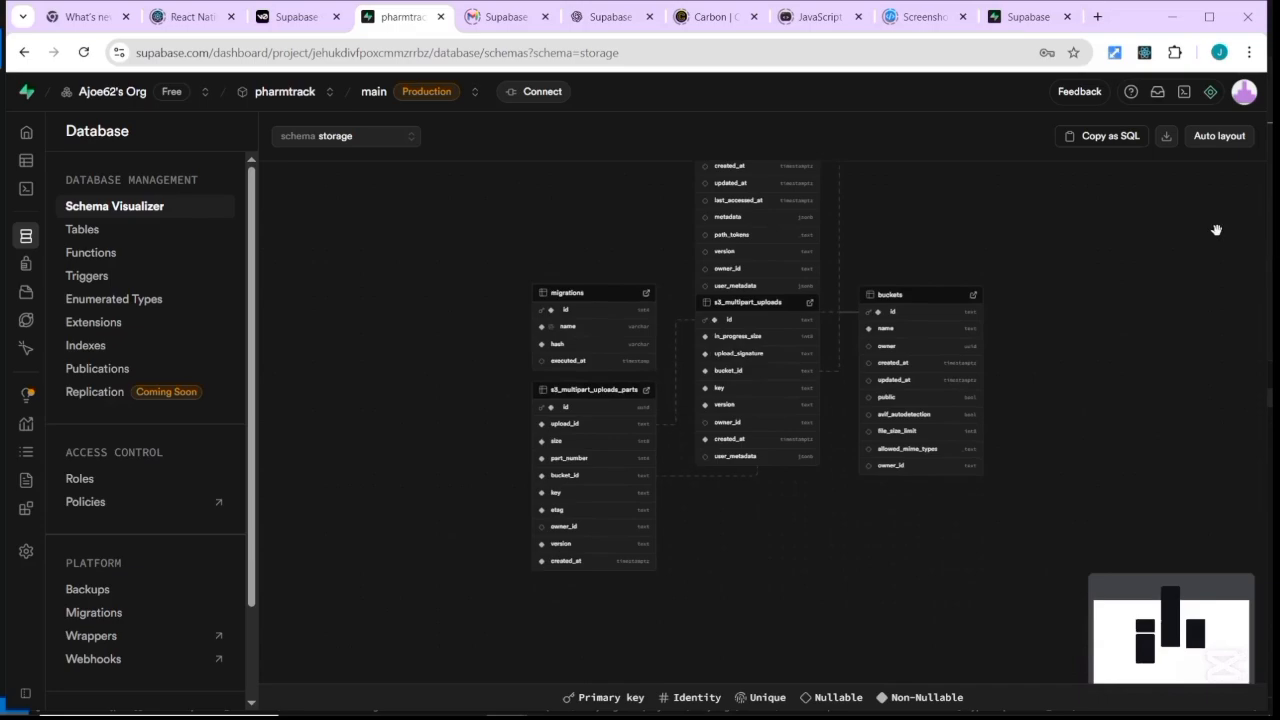
left_click(1115, 142)
left_click(415, 140)
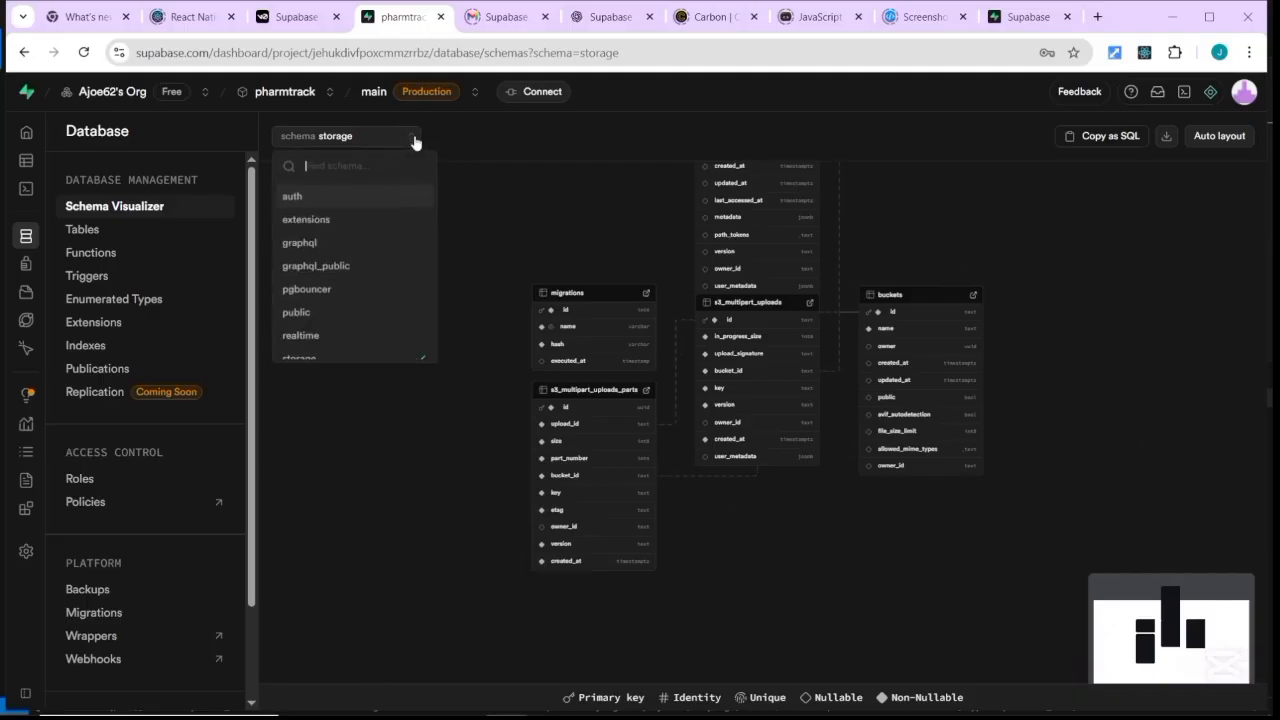
left_click(362, 315)
left_click(88, 240)
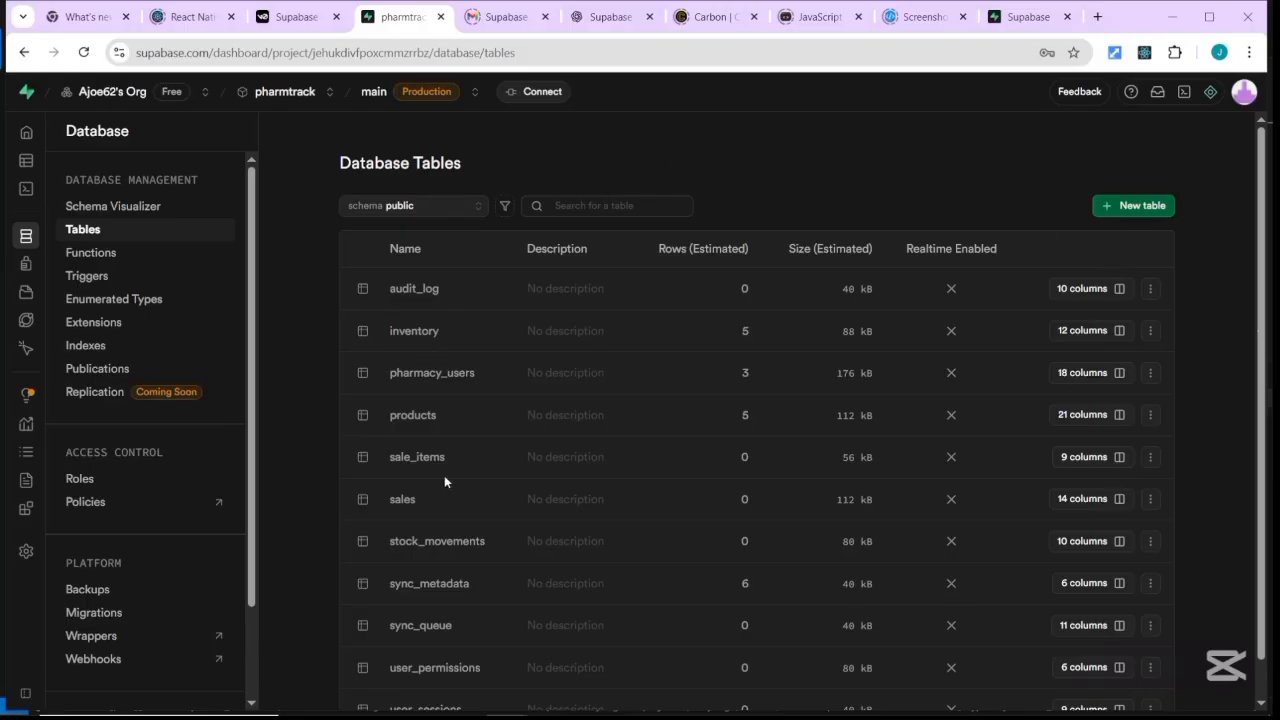
Scroll the public tables list, then view Database Functions listing the update_updated_at_column trigger function.
scroll(802, 419, "down", 1)
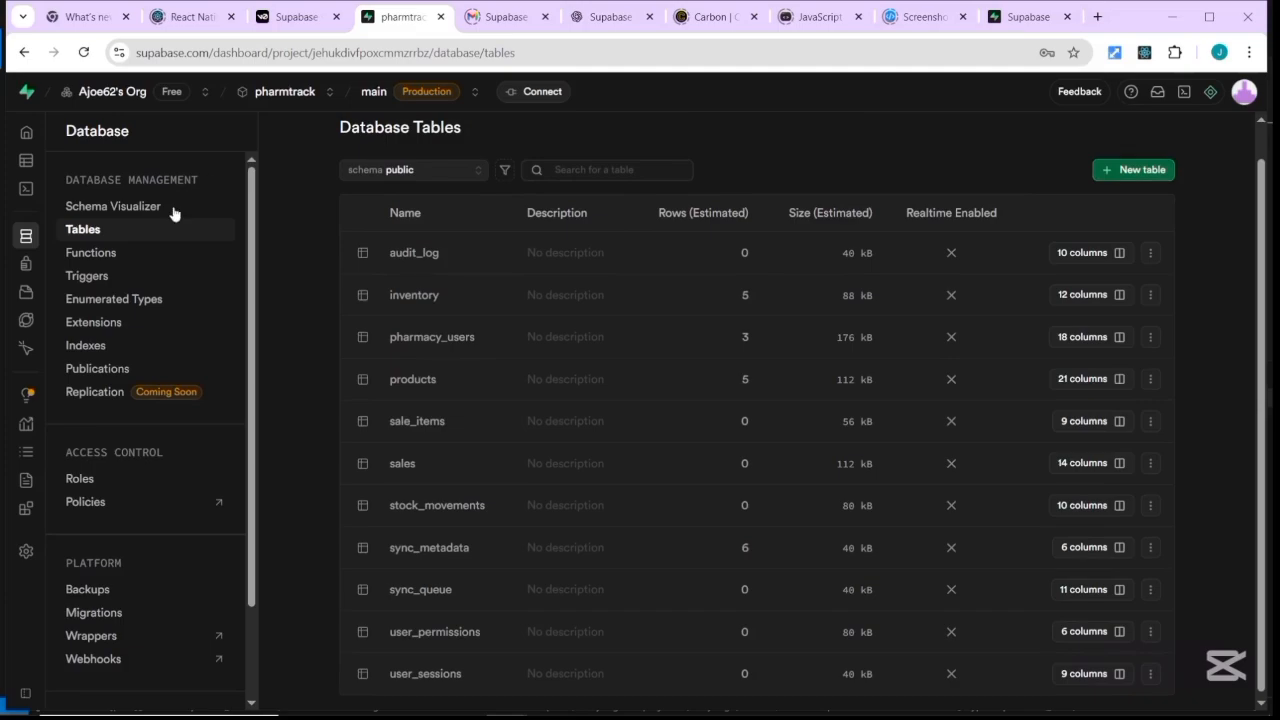
left_click(115, 255)
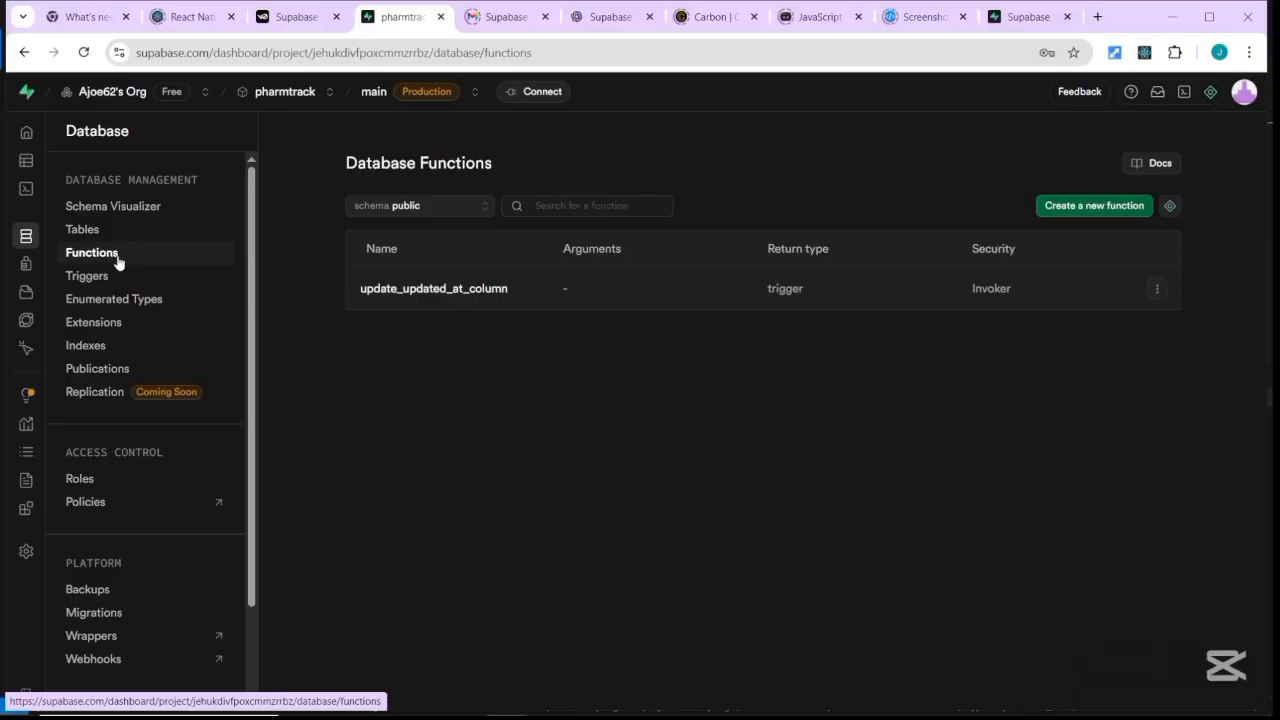
Preview the new-function form and its Schema choices, cancel it, and view the four BEFORE UPDATE triggers.
left_click(1090, 206)
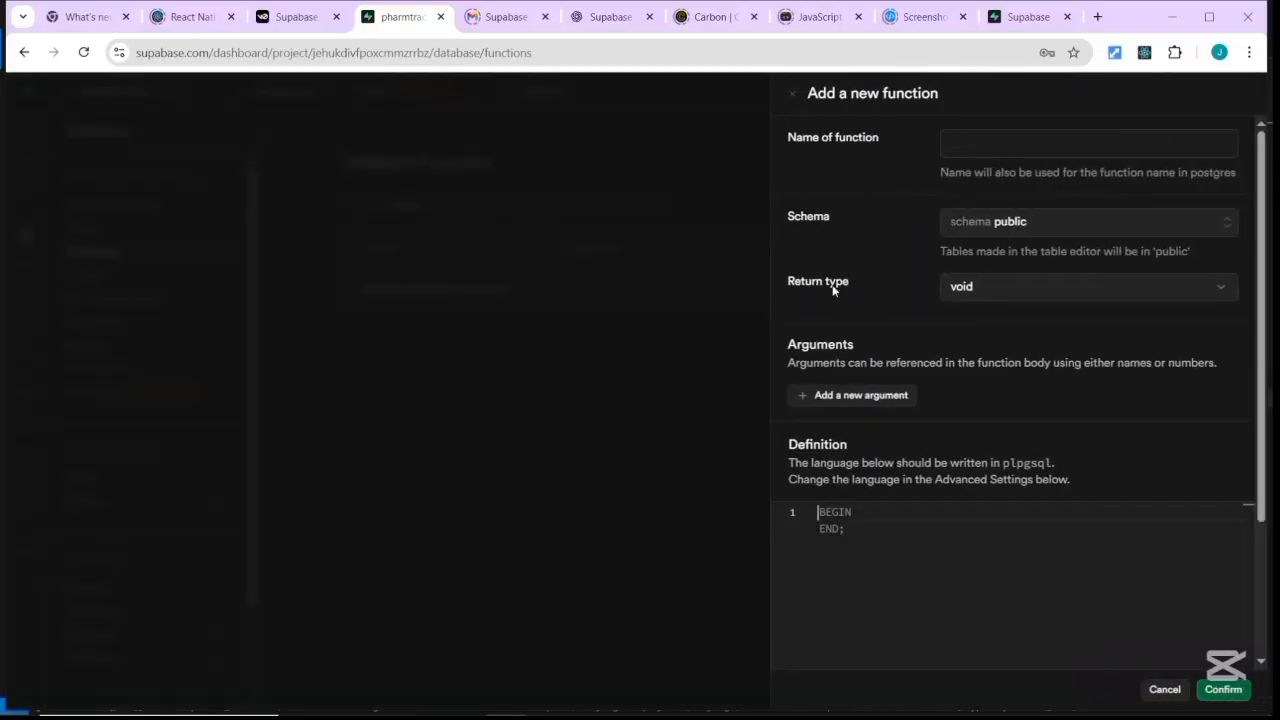
left_click(1230, 230)
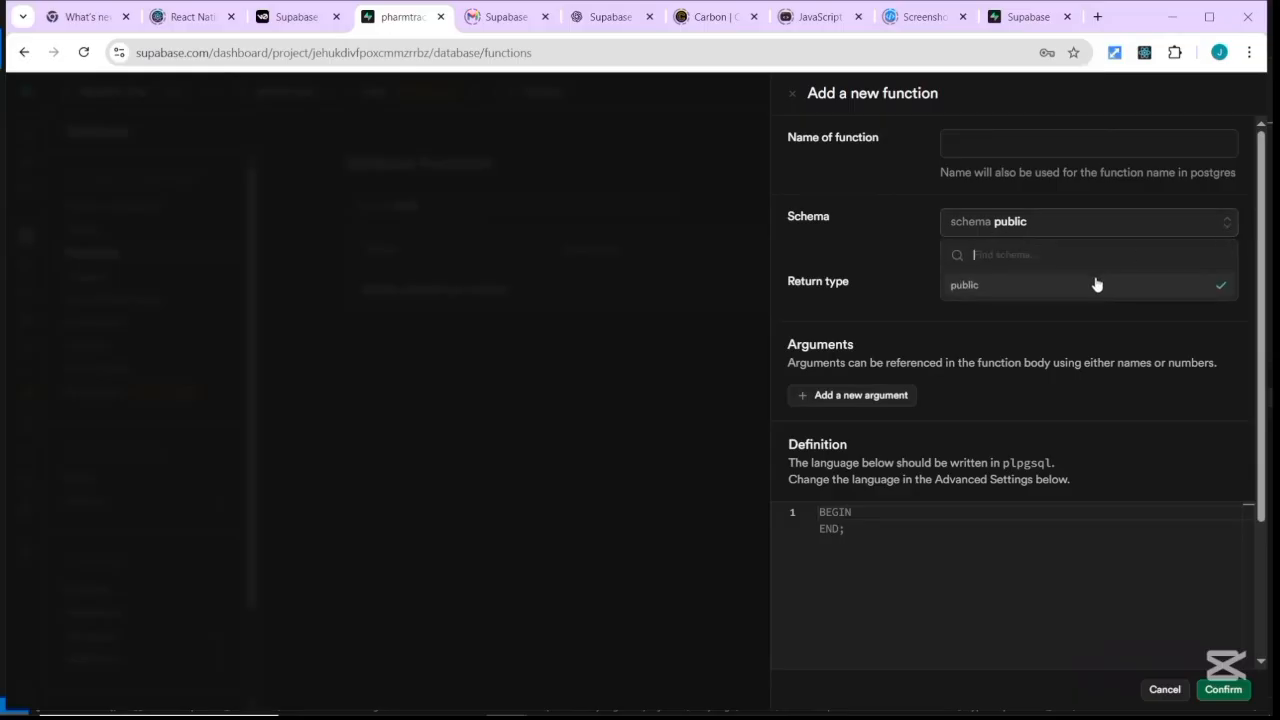
left_click(769, 311)
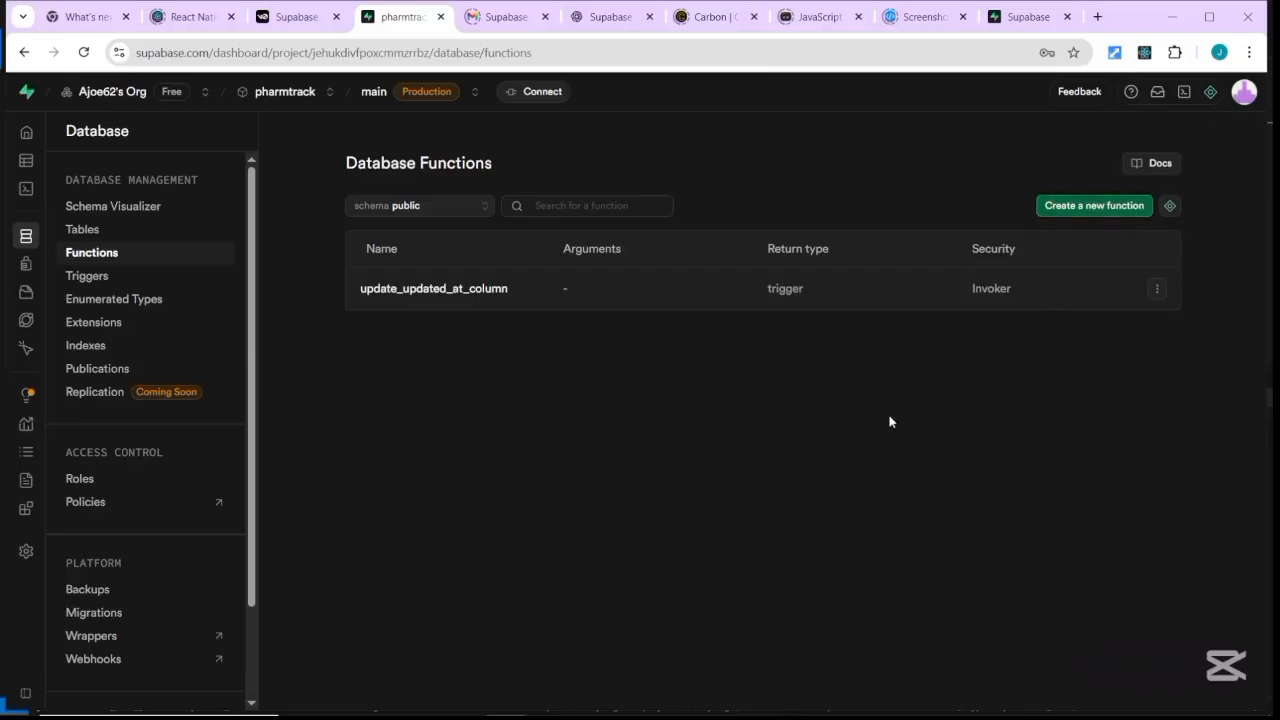
scroll(485, 360, "up", 3)
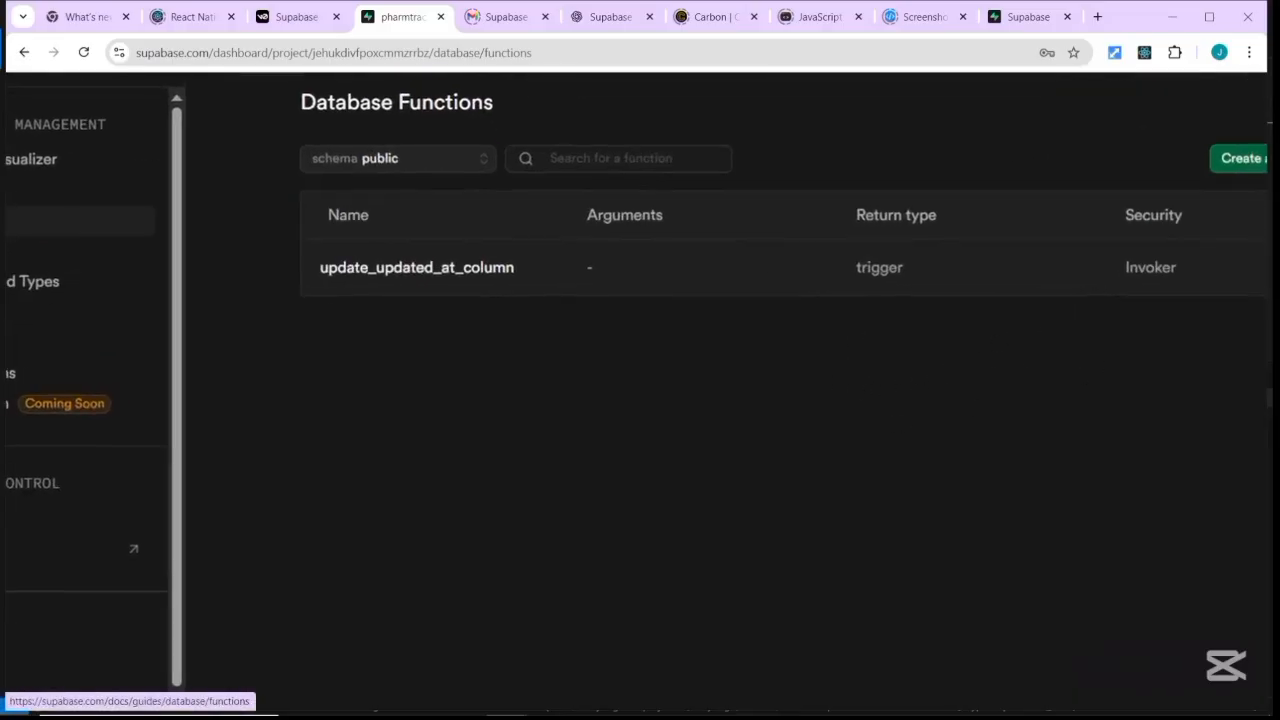
scroll(485, 360, "down", 3)
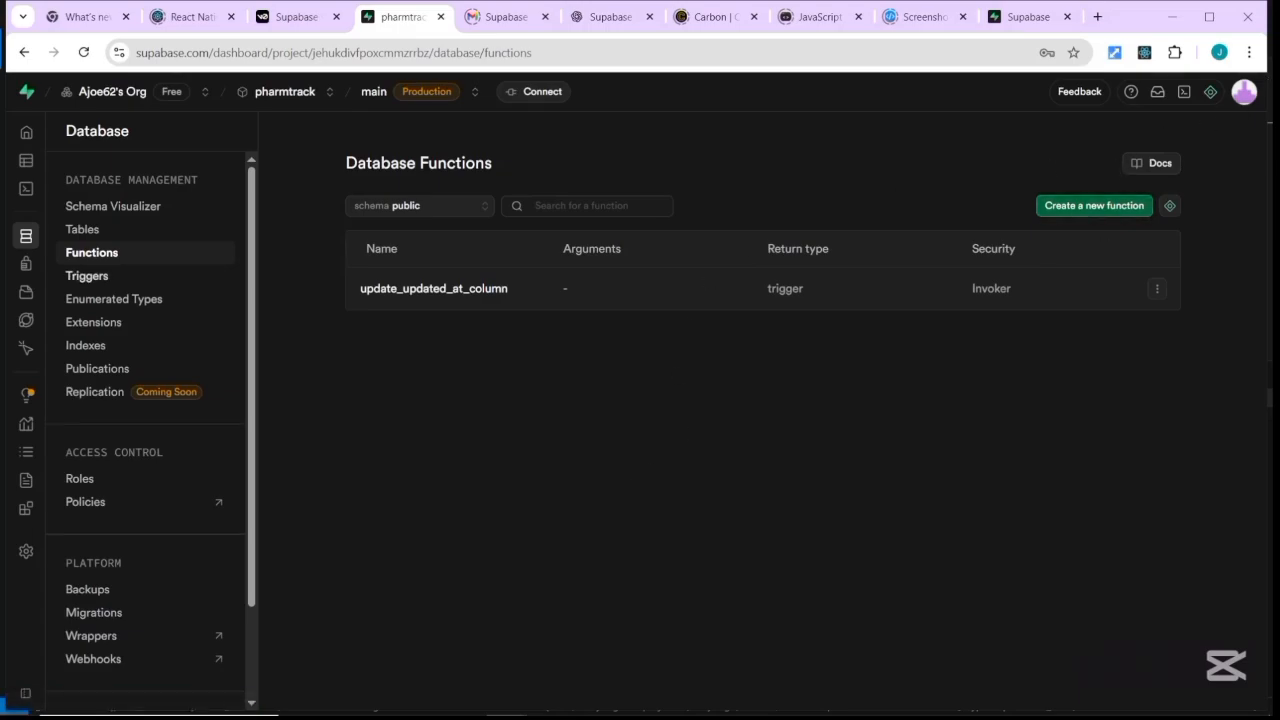
left_click(87, 275)
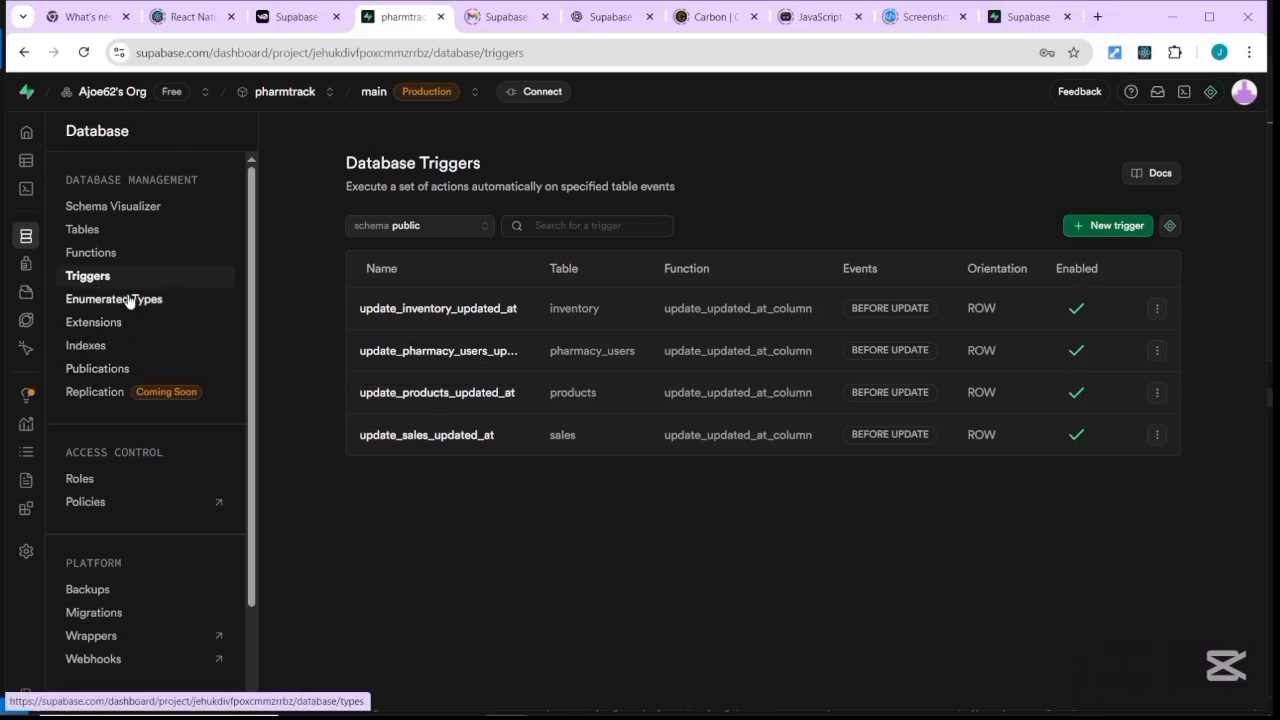
Open the public-schema Database Indexes list, showing audit_log_pkey and idx_inventory_expiry_date.
left_click(99, 346)
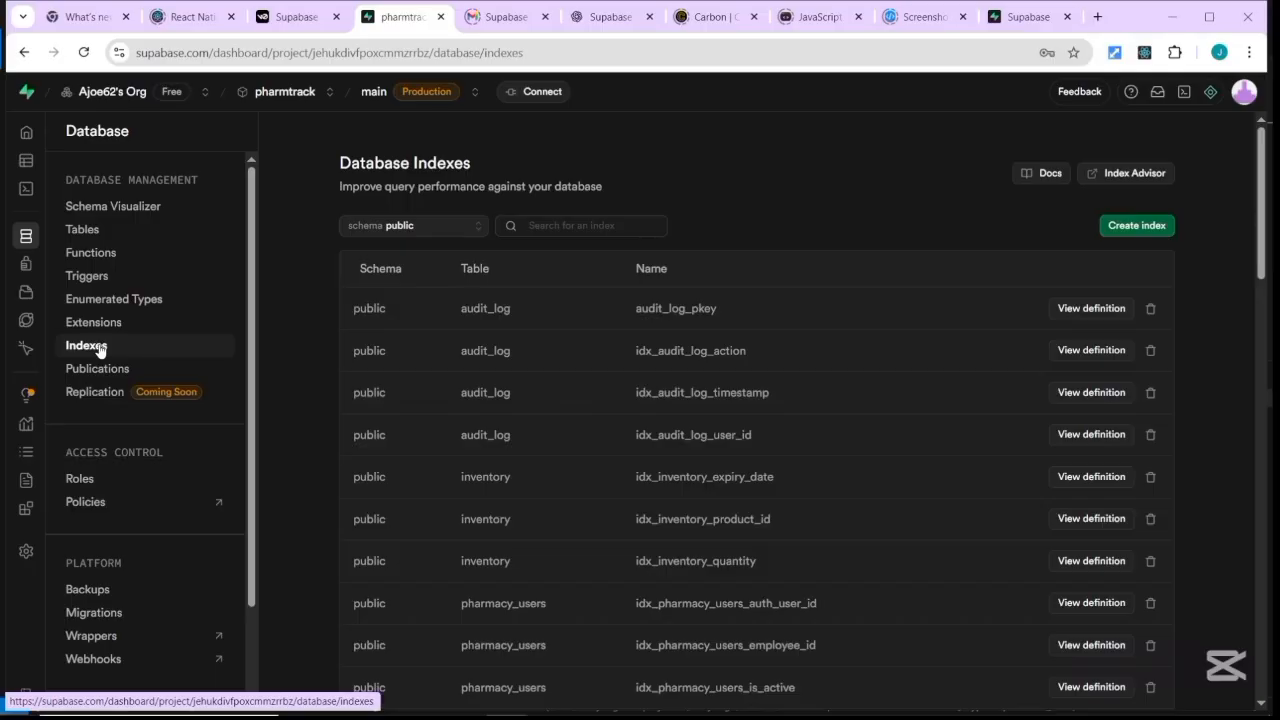
Open the Authentication Users list and scroll across the three users' sign-in details.
mouse_move(26, 265)
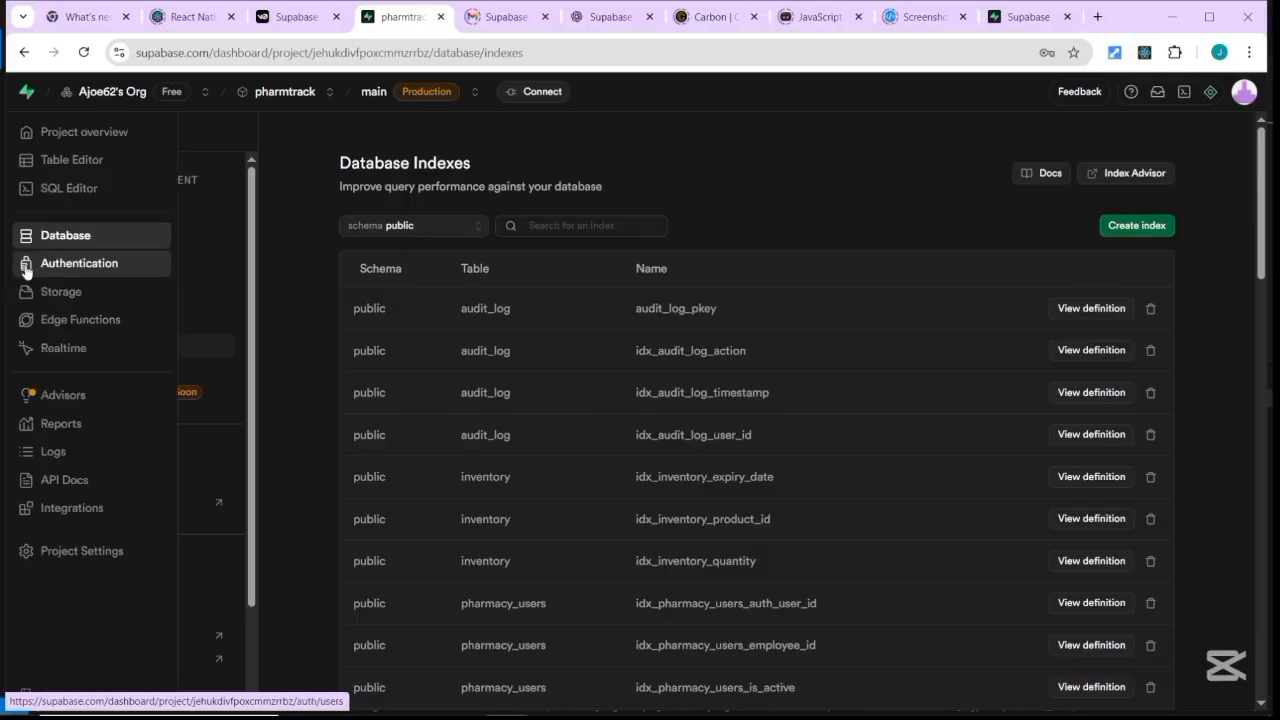
left_click(26, 265)
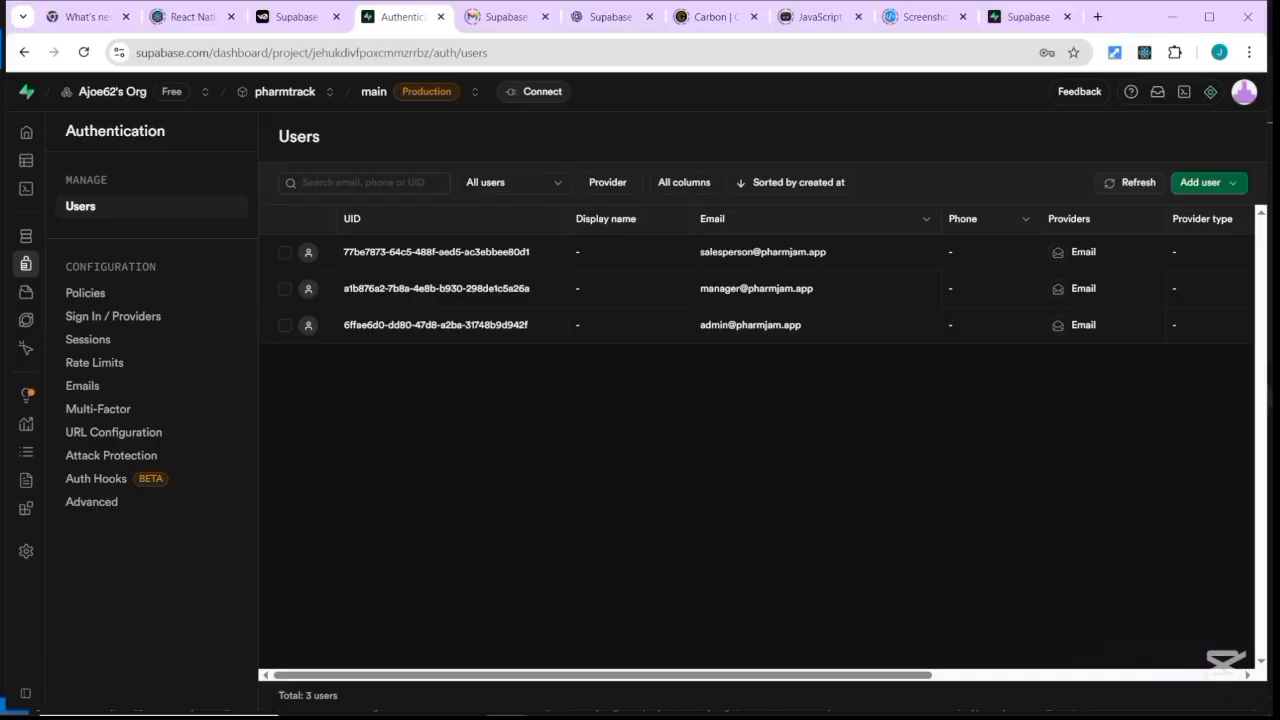
scroll(756, 440, "right", 10)
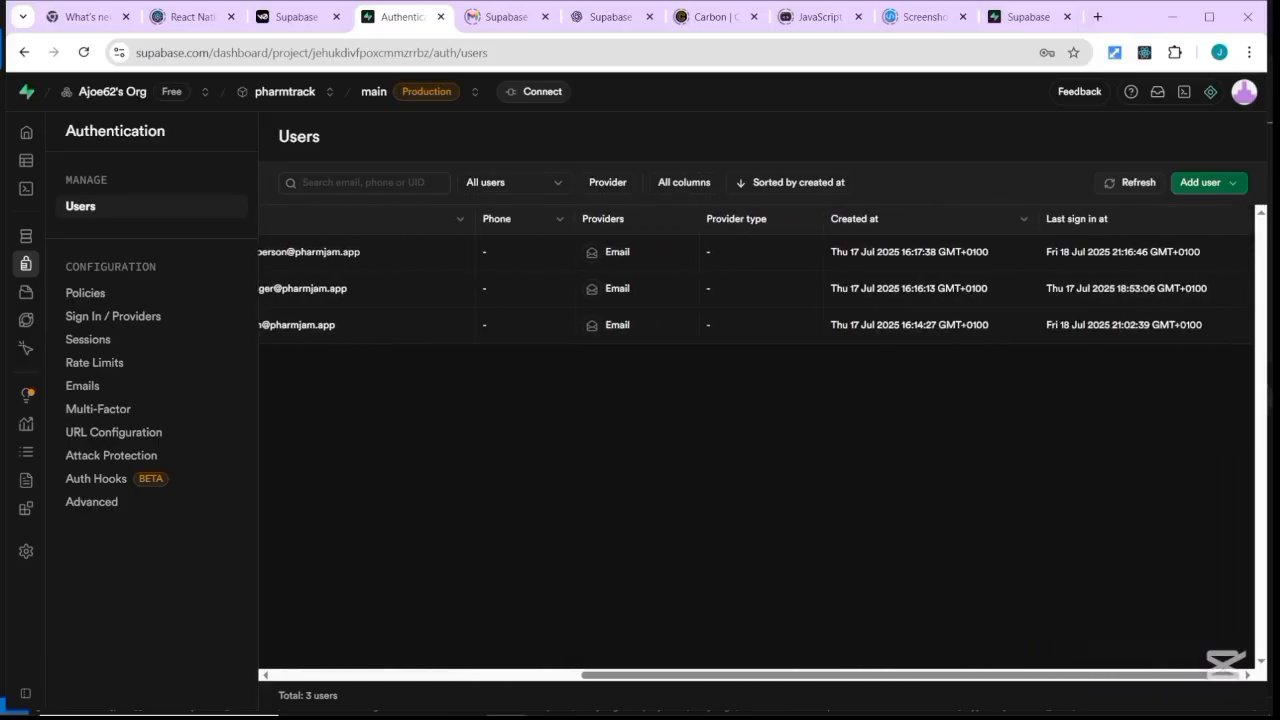
scroll(756, 440, "left", 5)
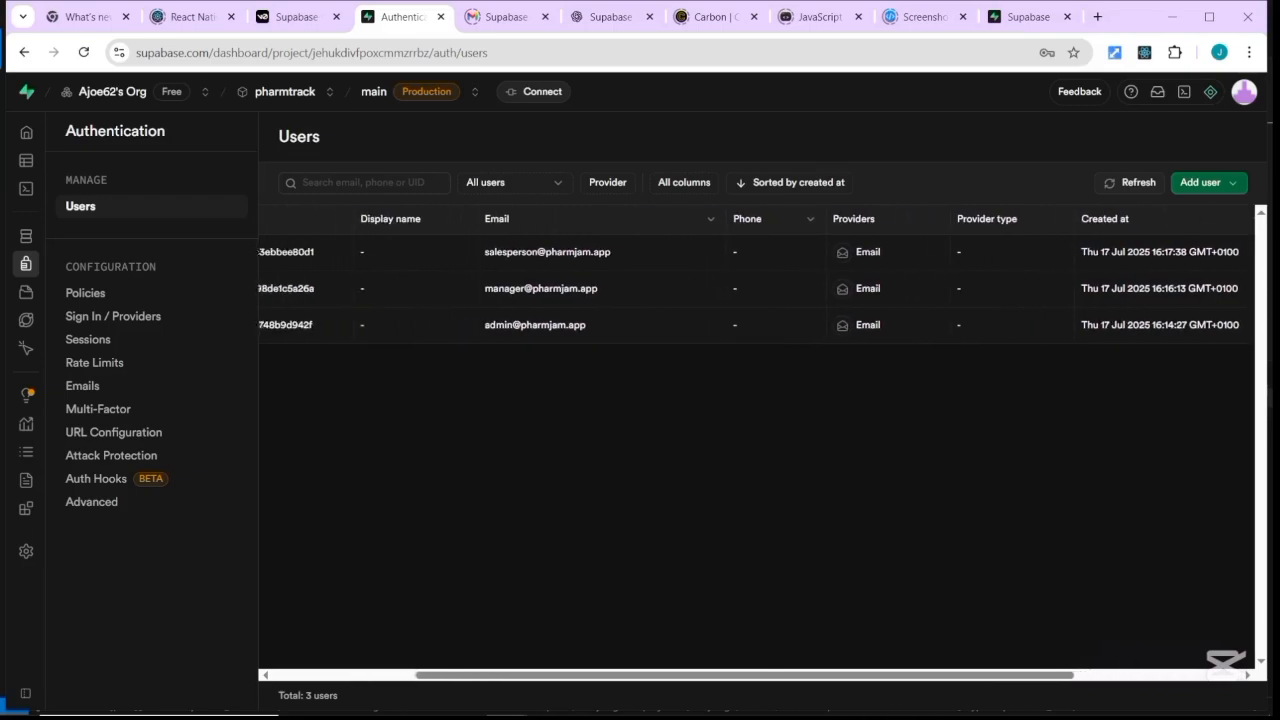
Check the Add user dropdown's options, then dismiss it.
left_click(1239, 183)
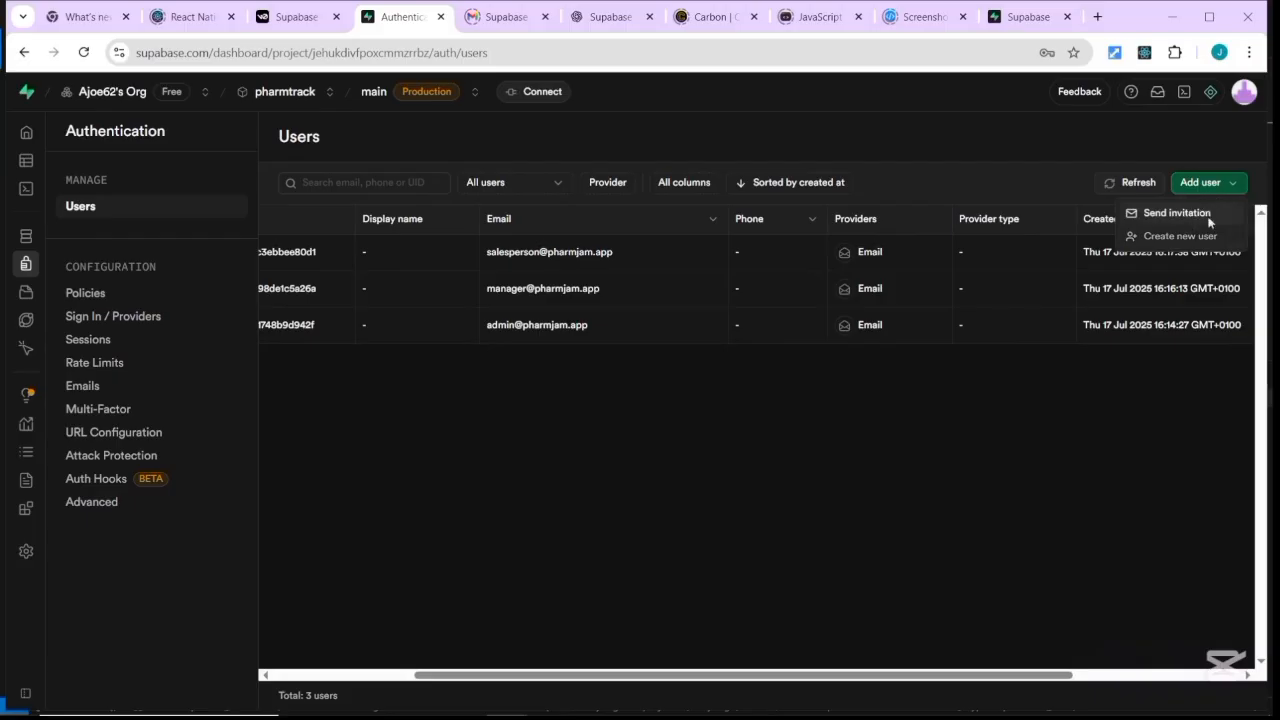
left_click(564, 483)
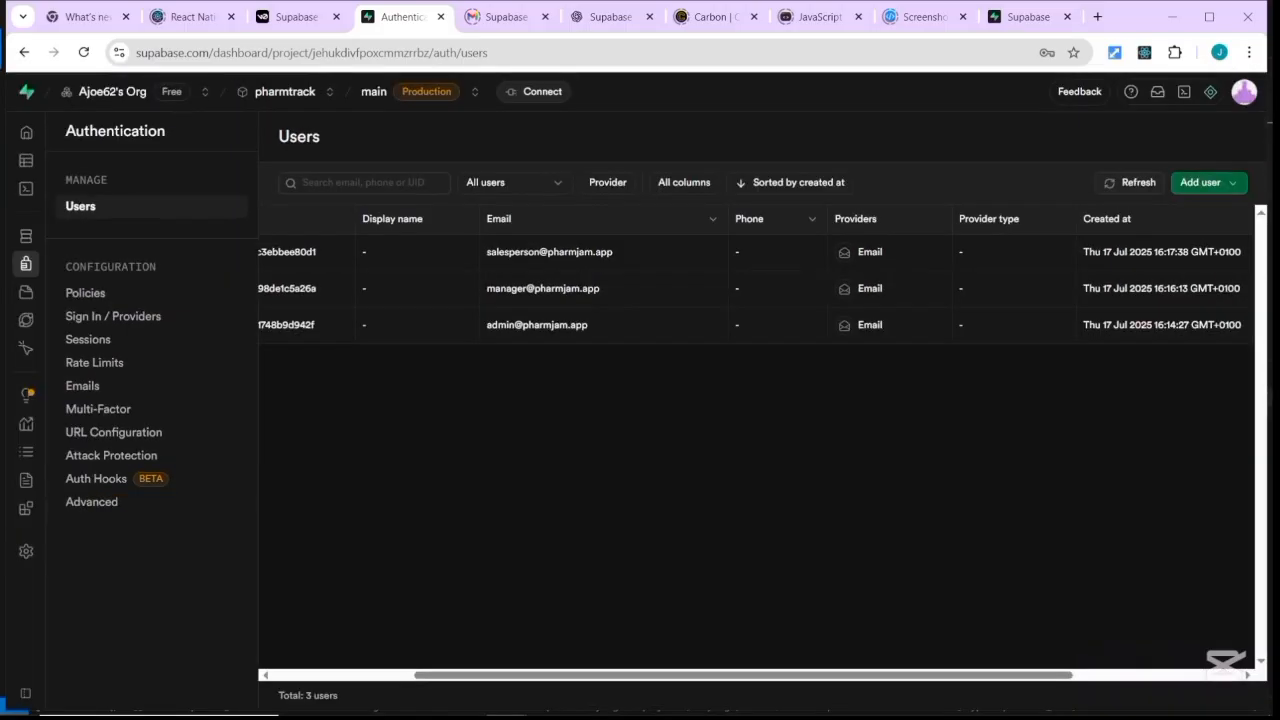
scroll(755, 440, "left", 3)
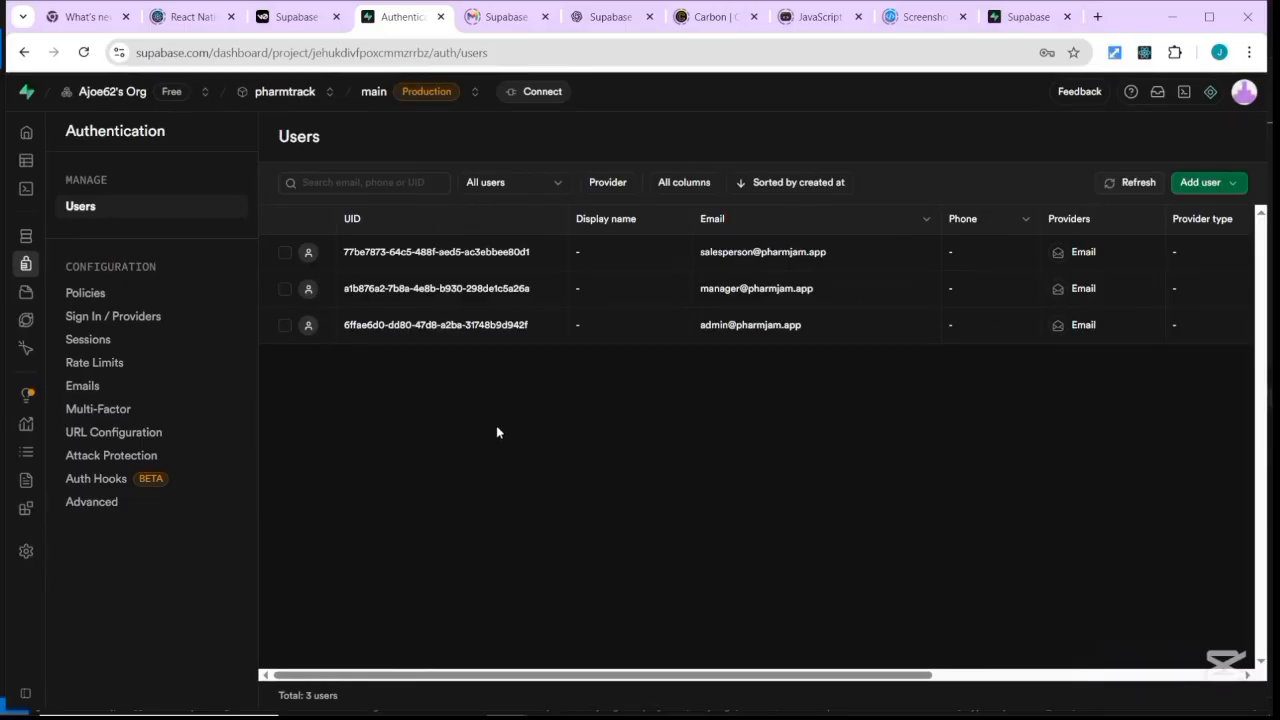
Show Authentication Policies, scrolling to sales and stock_movements, all RLS-enabled without policies.
left_click(99, 295)
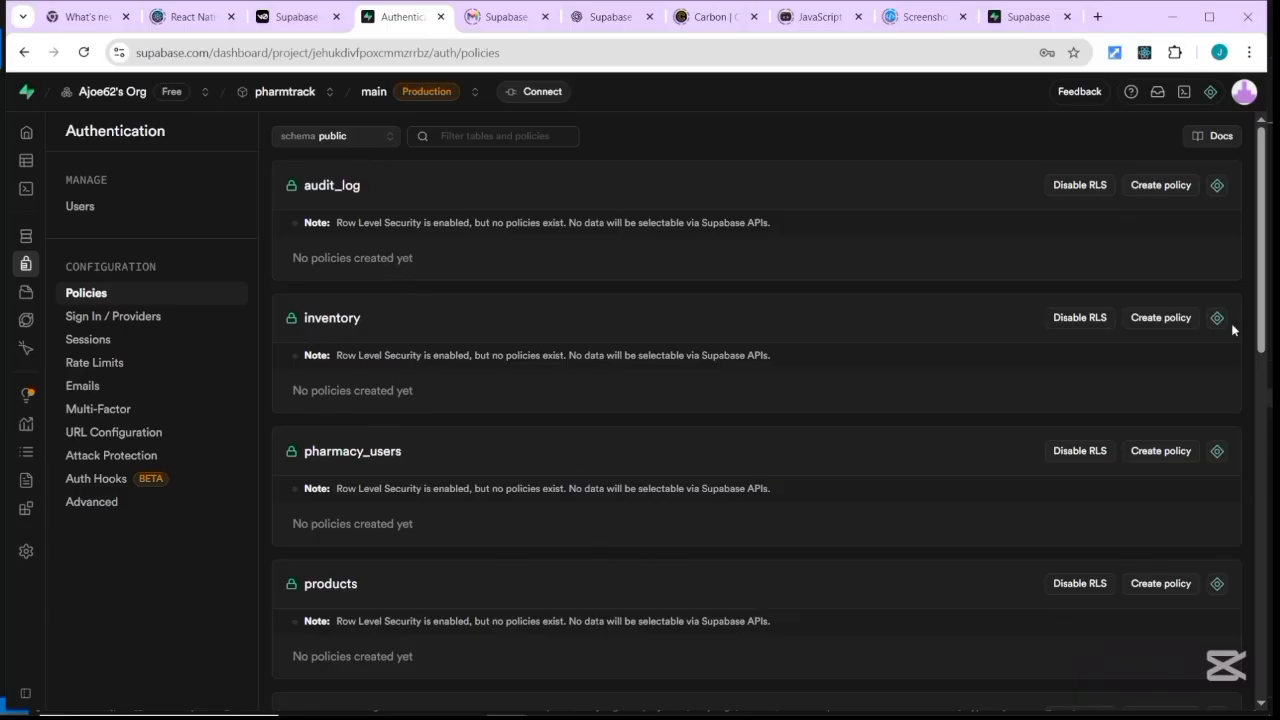
left_click_drag(1264, 322, 1240, 497)
scroll(1248, 418, "down", 1)
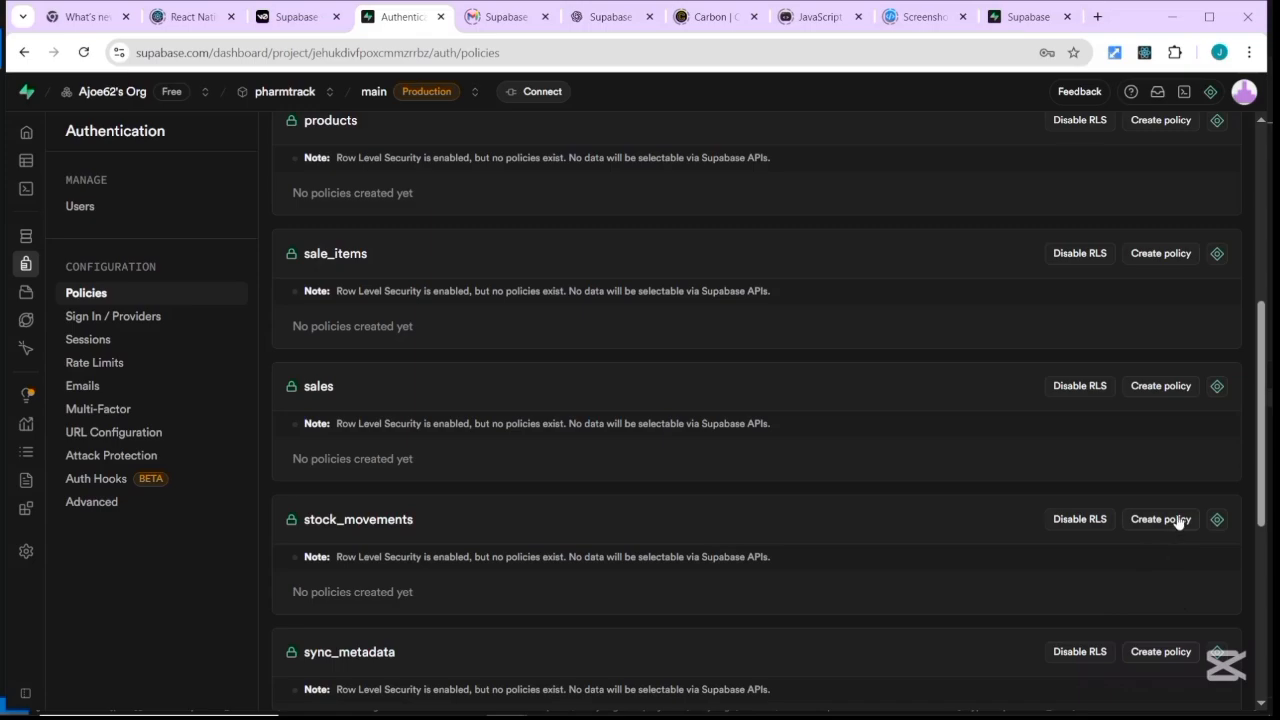
left_click(1161, 386)
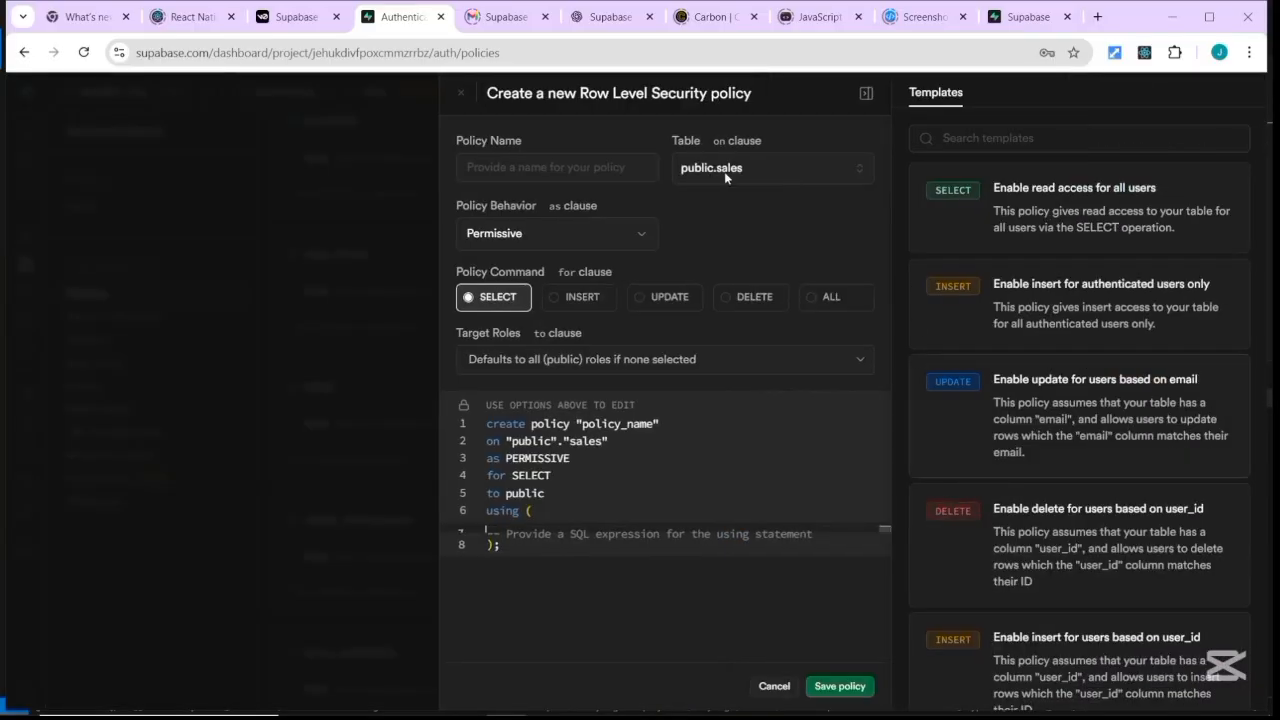
left_click(643, 238)
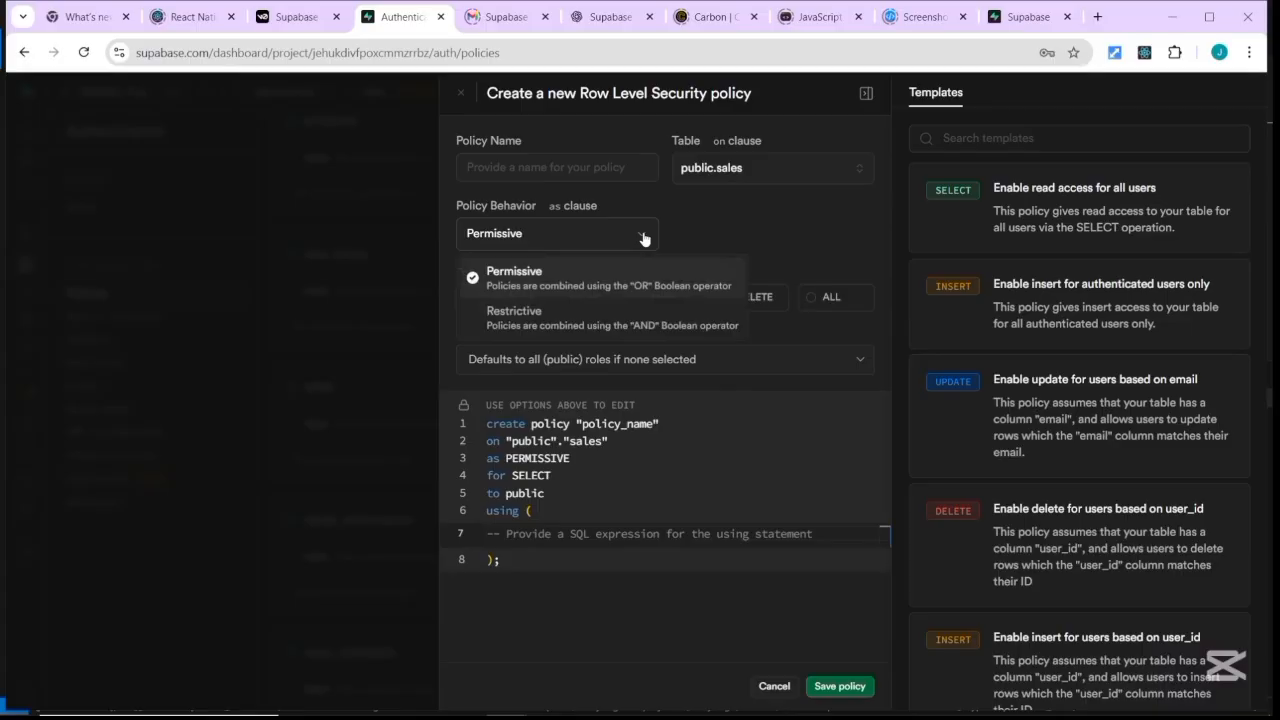
left_click(735, 231)
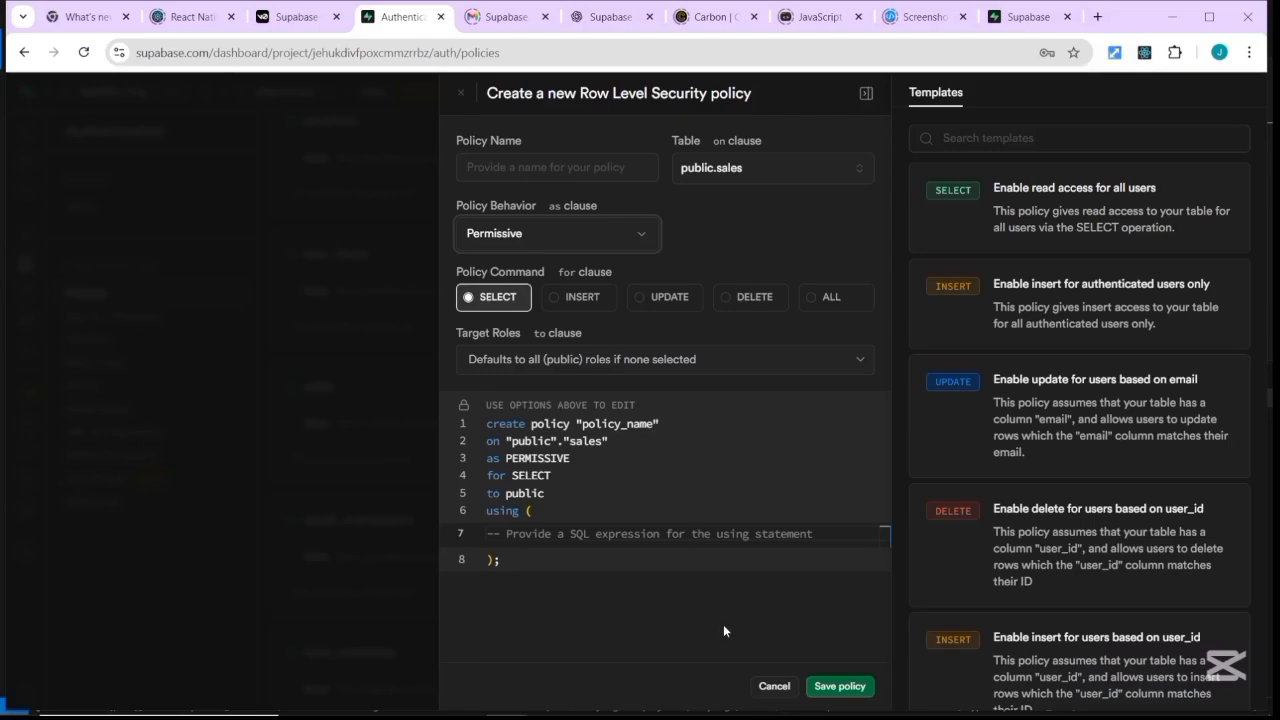
left_click(772, 687)
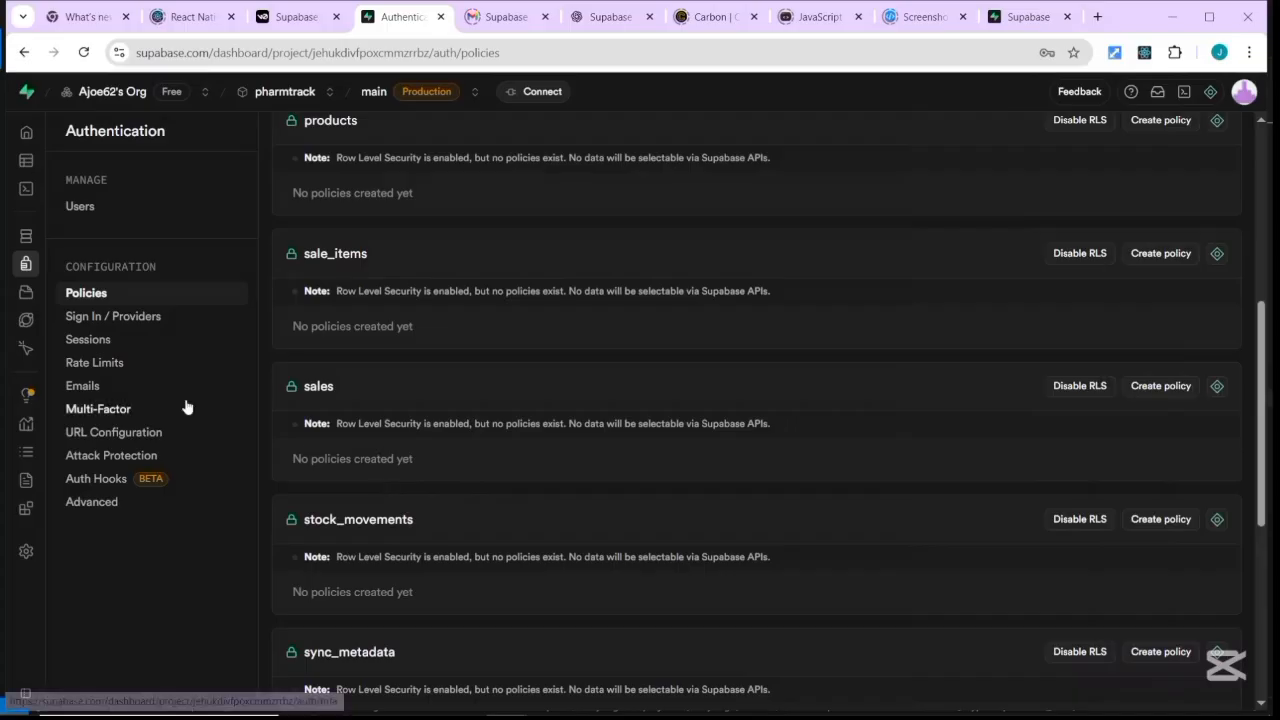
Review Sign In / Providers: User Signups and Auth Providers, with only Email enabled.
left_click(130, 318)
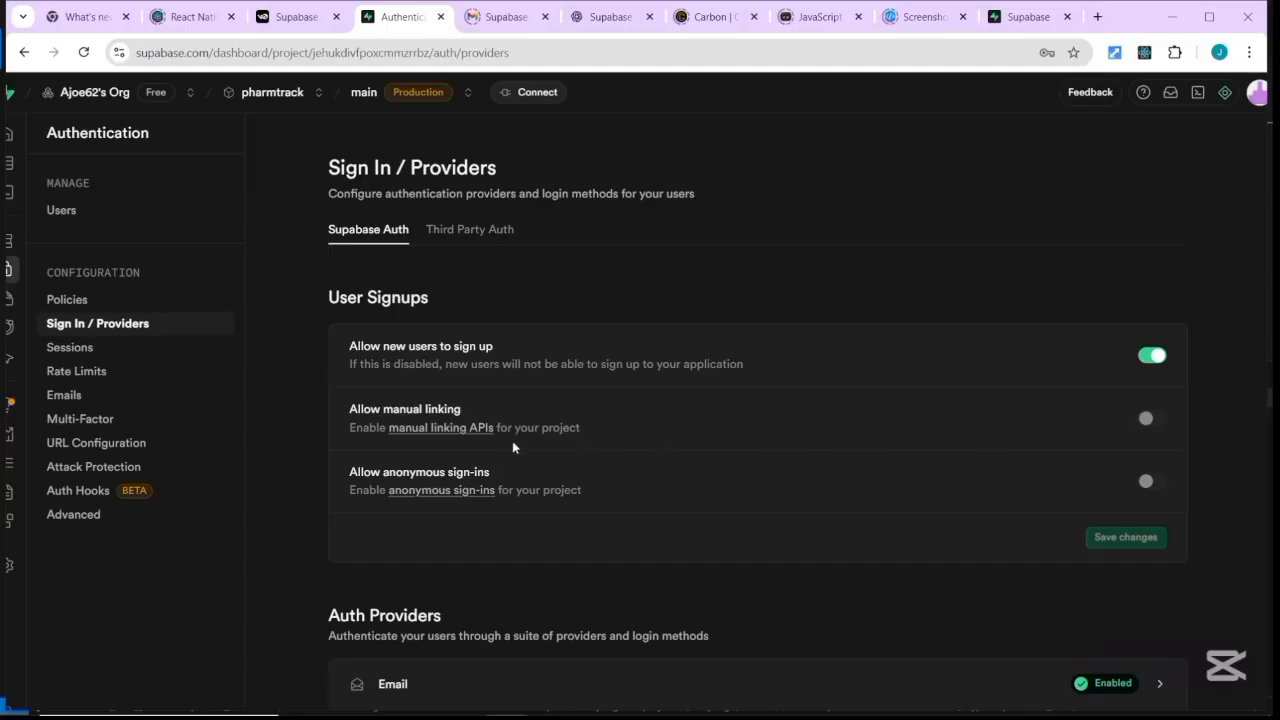
scroll(564, 528, "down", 3)
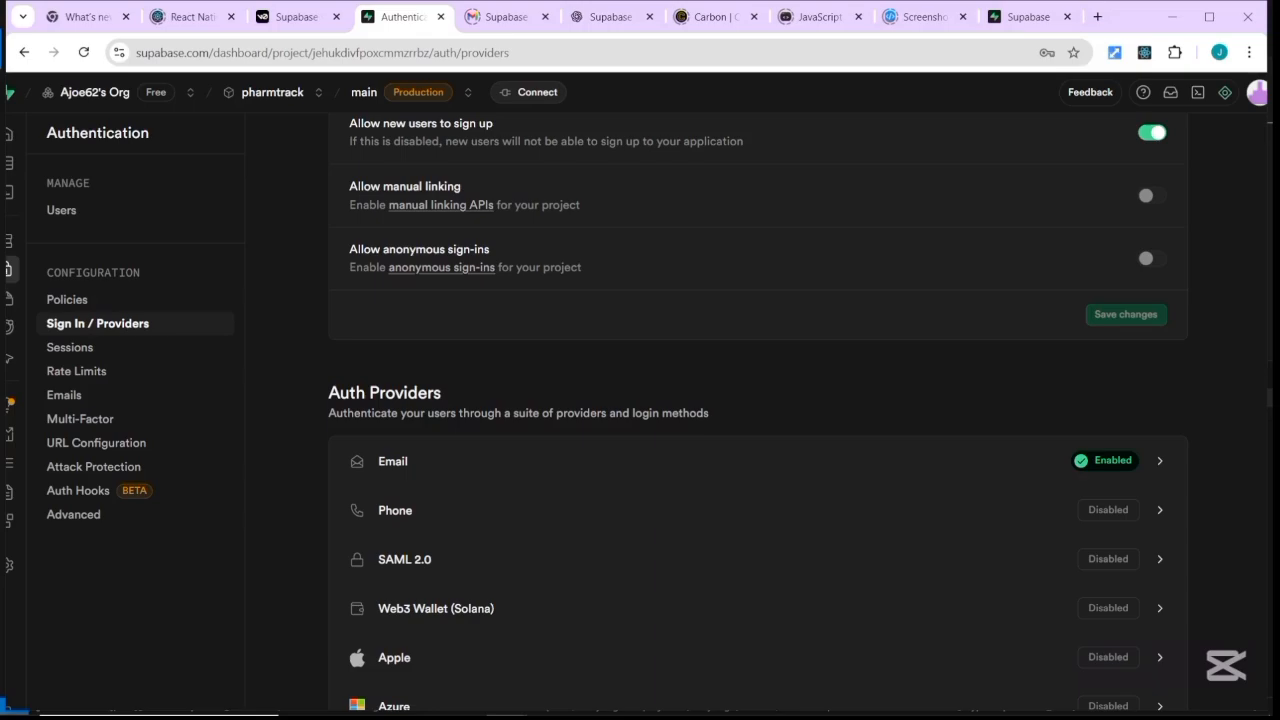
scroll(758, 412, "down", 2)
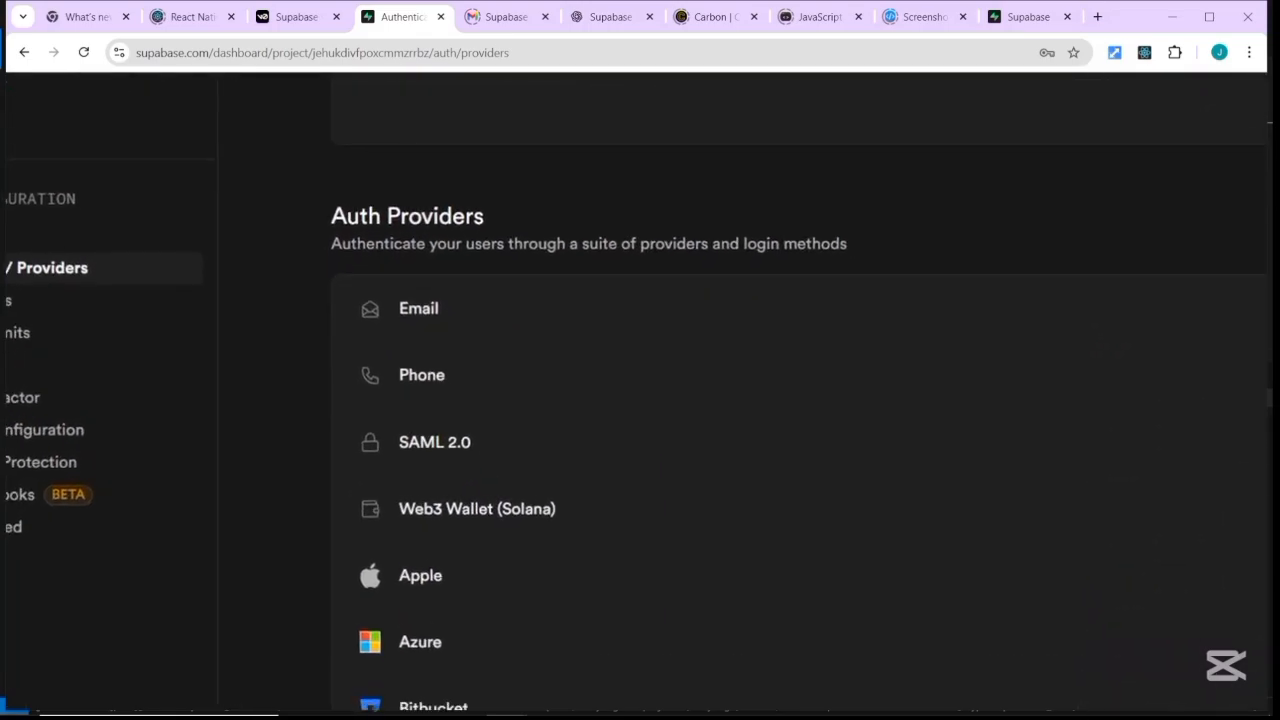
scroll(636, 390, "down", 1)
scroll(636, 390, "right", 1)
scroll(636, 390, "down", 2)
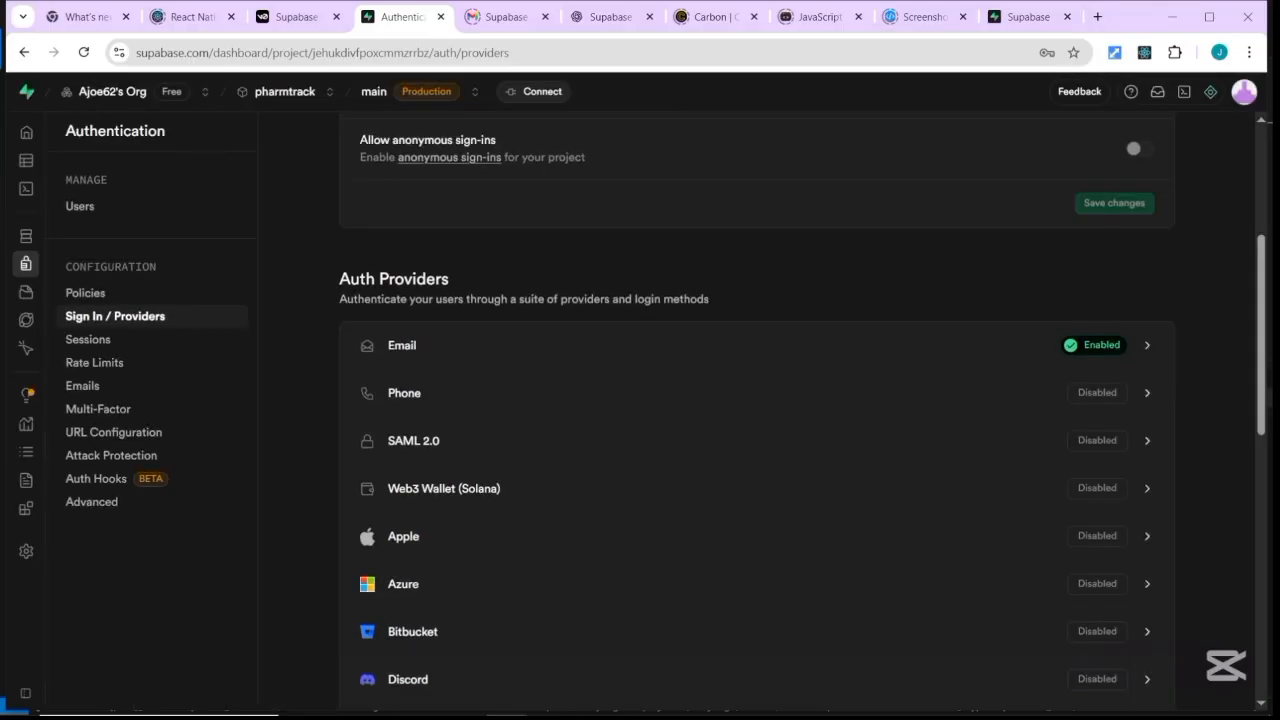
Review Sessions settings: refresh-token reuse detection on with a 10-second interval, Pro-only session limits.
left_click(97, 343)
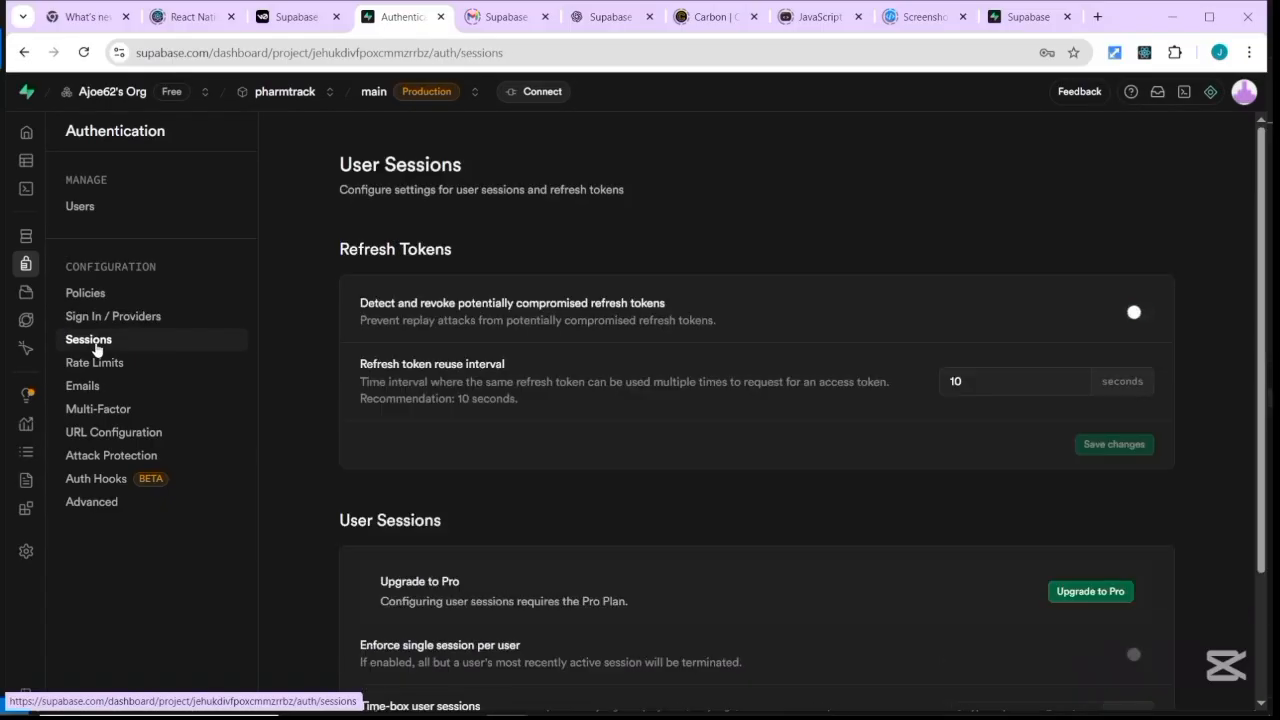
scroll(757, 410, "down", 1)
scroll(757, 410, "down", 2)
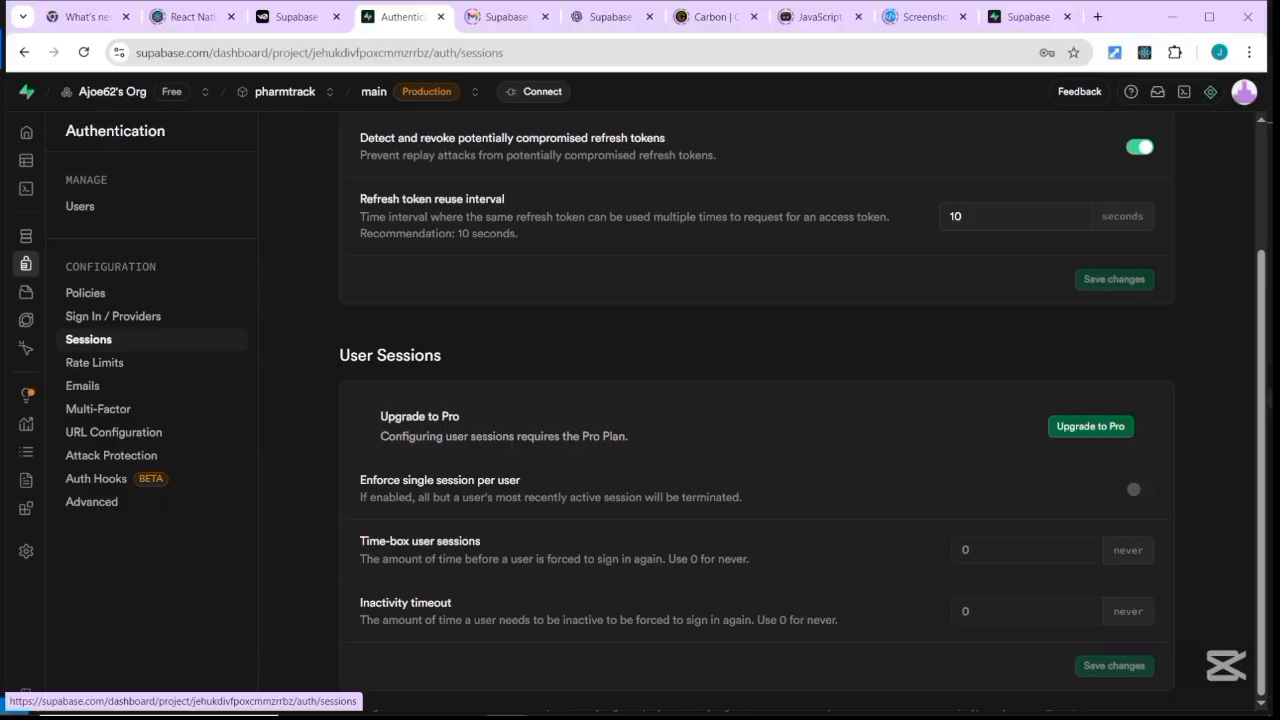
scroll(756, 400, "up", 2)
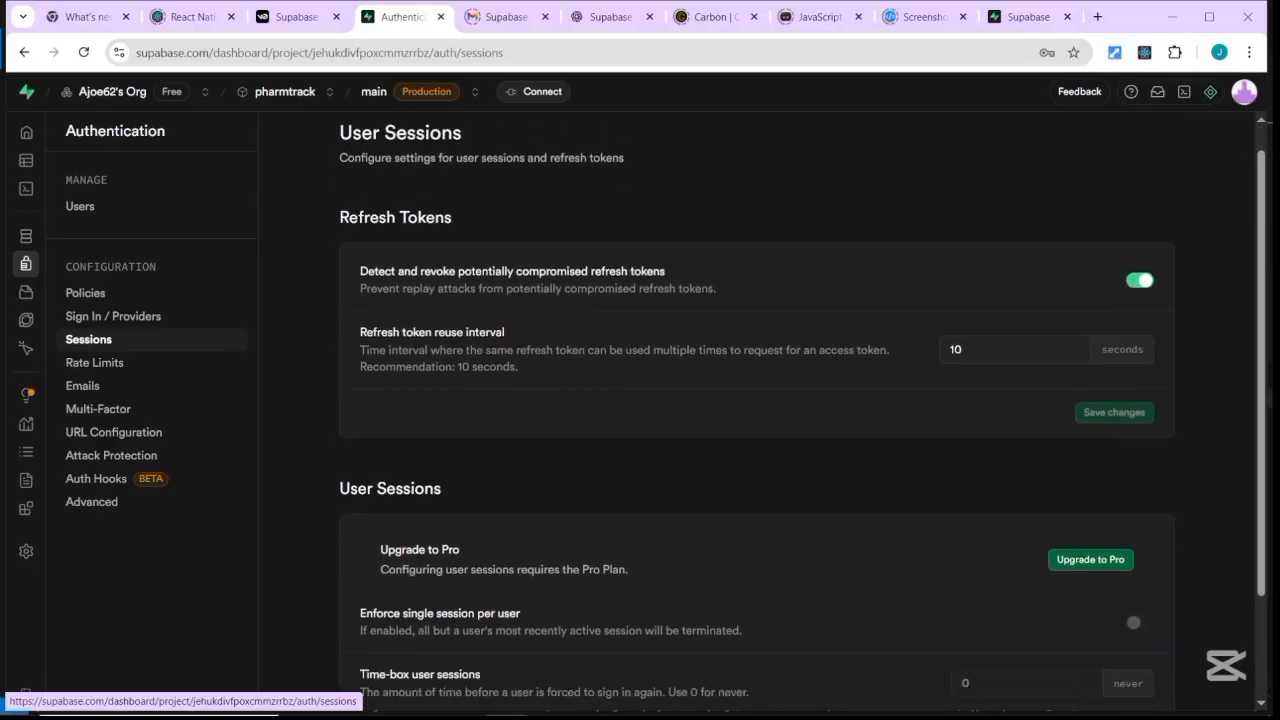
scroll(756, 400, "down", 2)
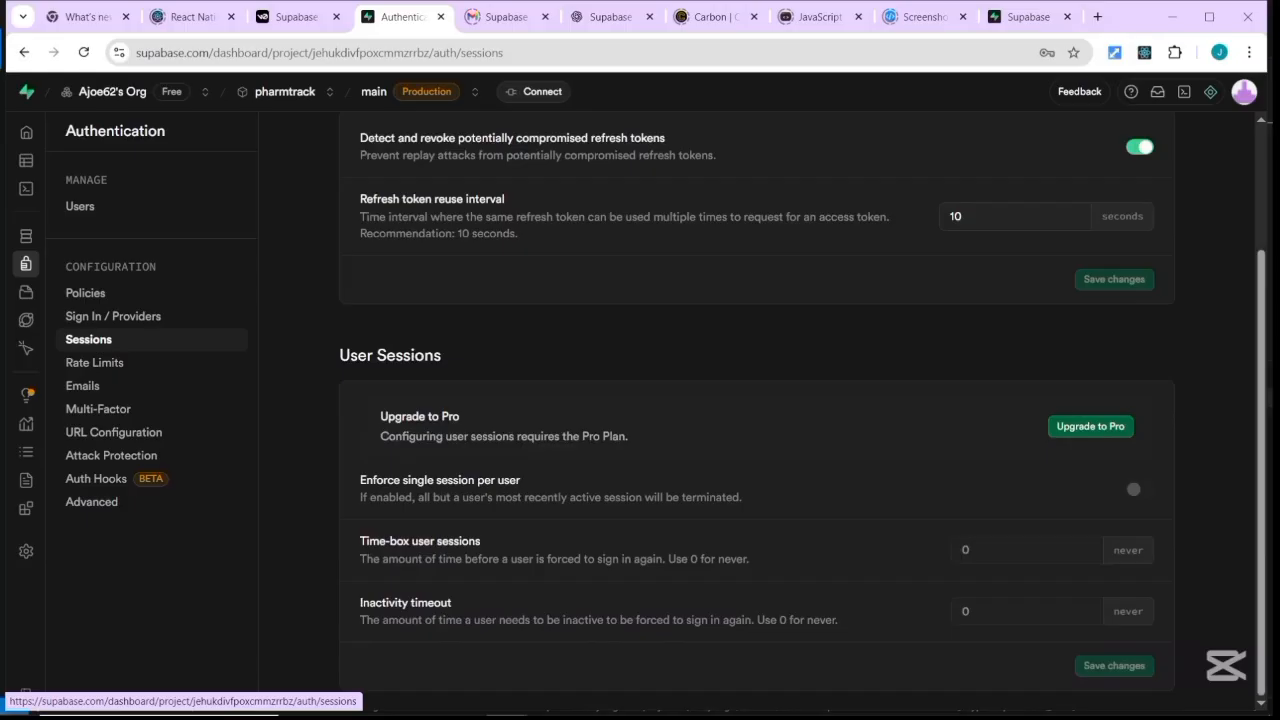
Look over the auth Rate Limits, then show the Emails page with the Confirm signup template.
left_click(95, 363)
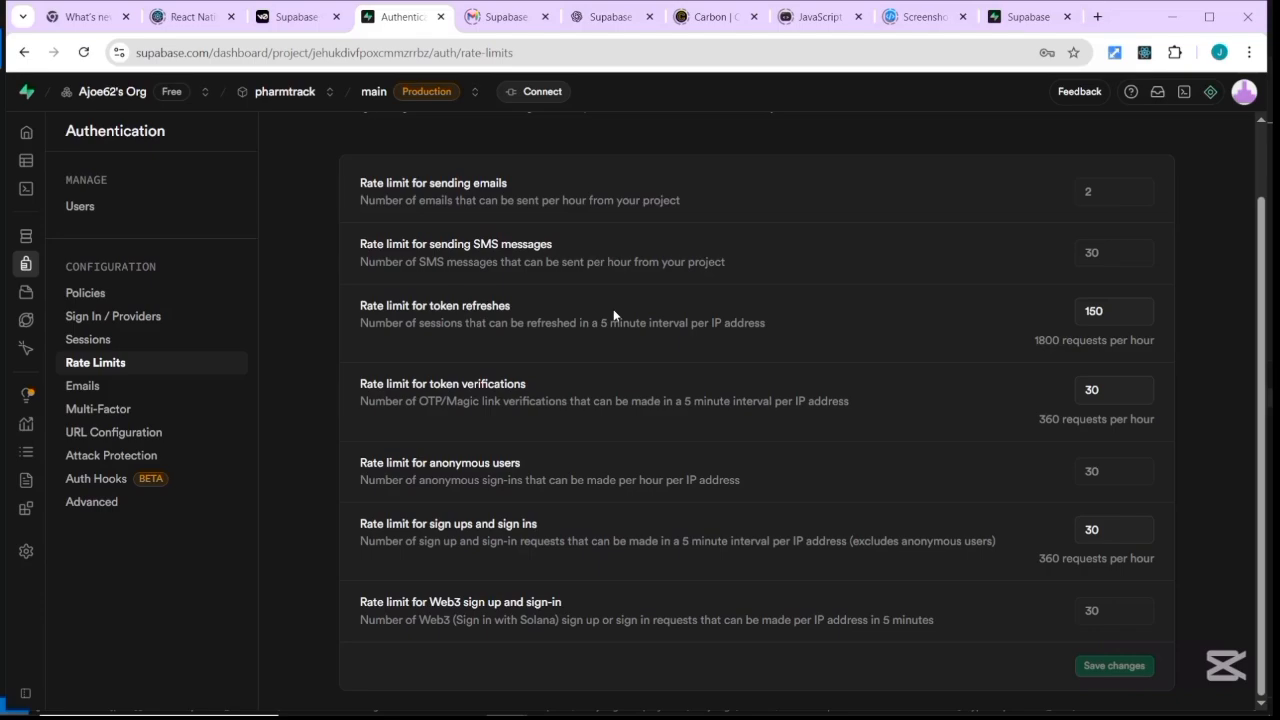
left_click(82, 386)
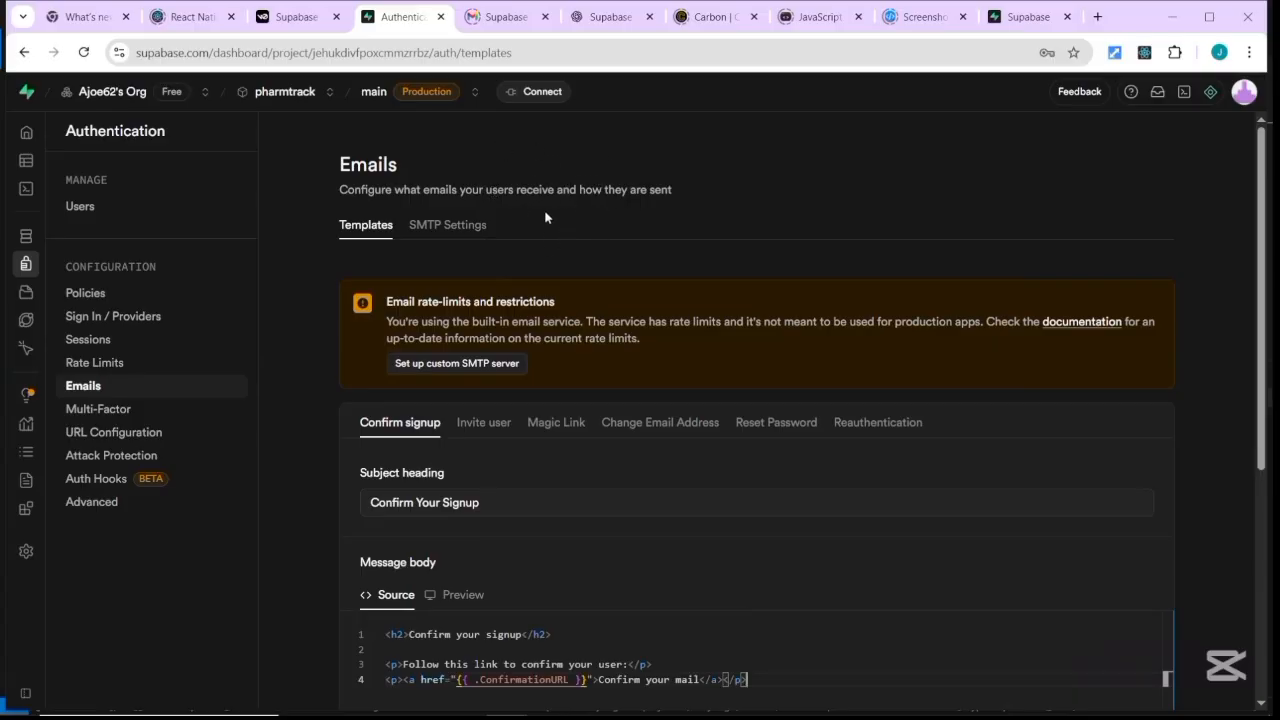
scroll(545, 228, "down", 1)
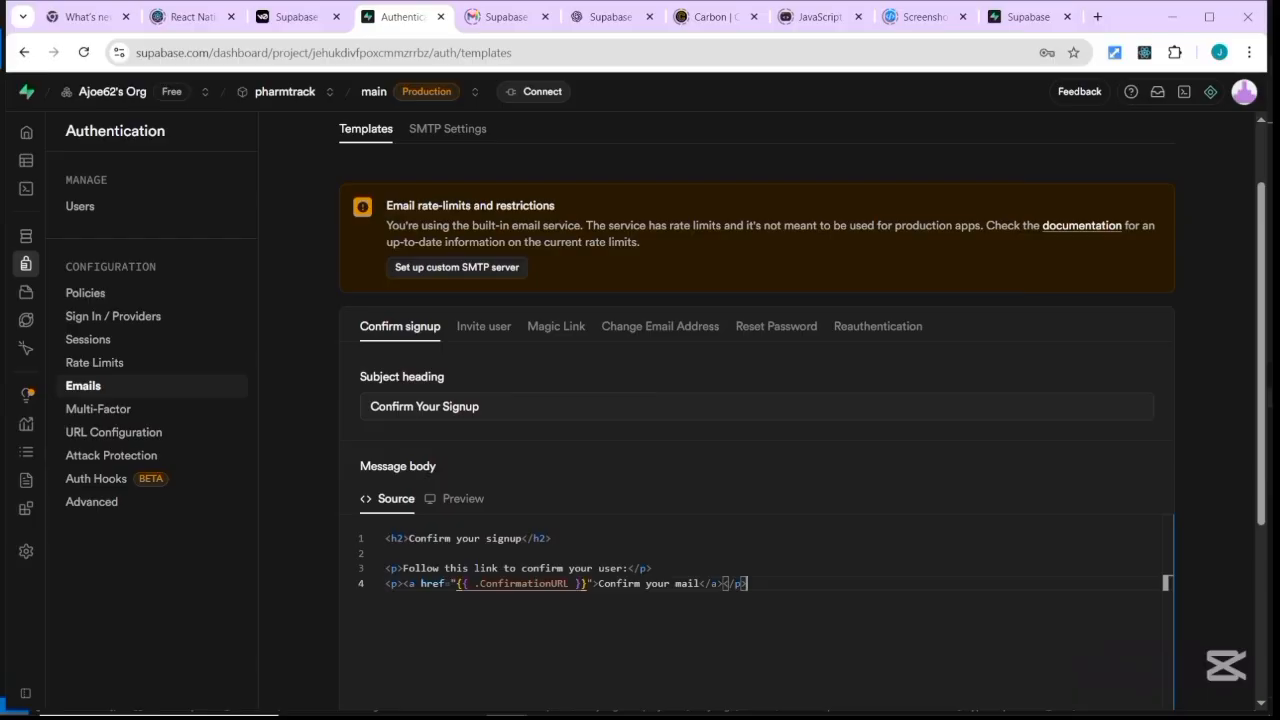
scroll(646, 386, "down", 2)
scroll(760, 400, "up", 1)
scroll(760, 400, "down", 2)
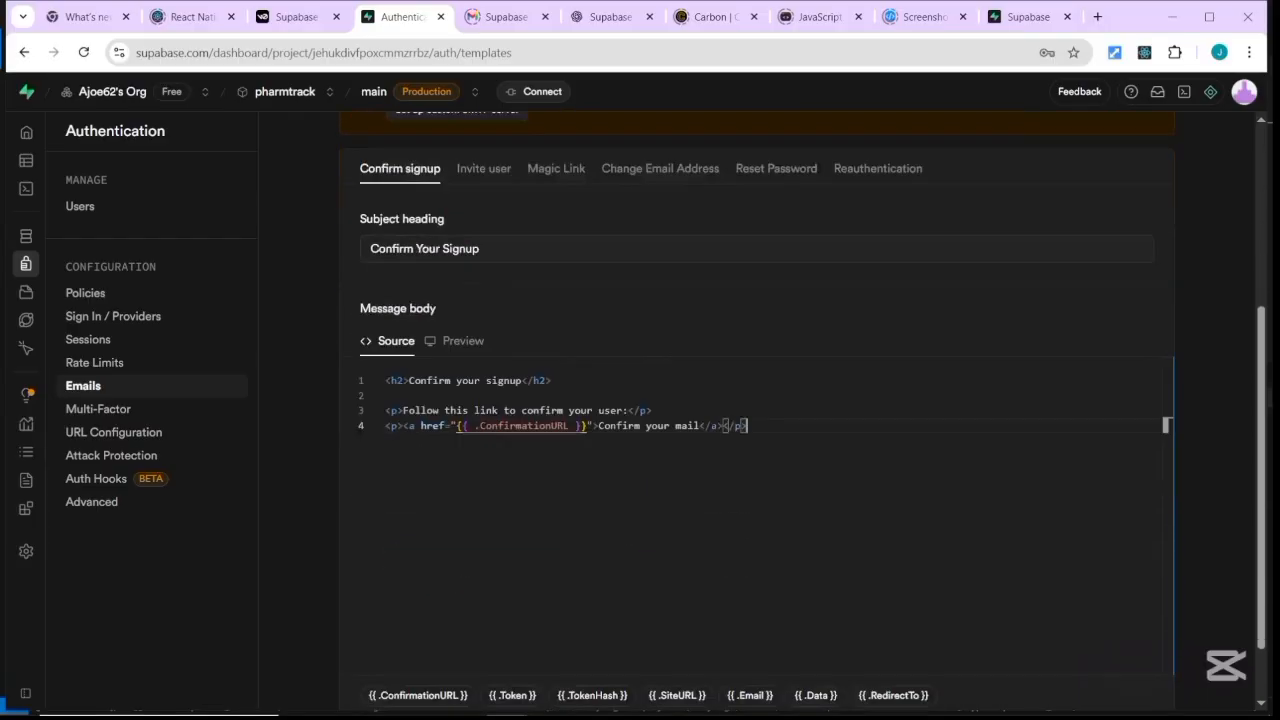
scroll(757, 400, "down", 2)
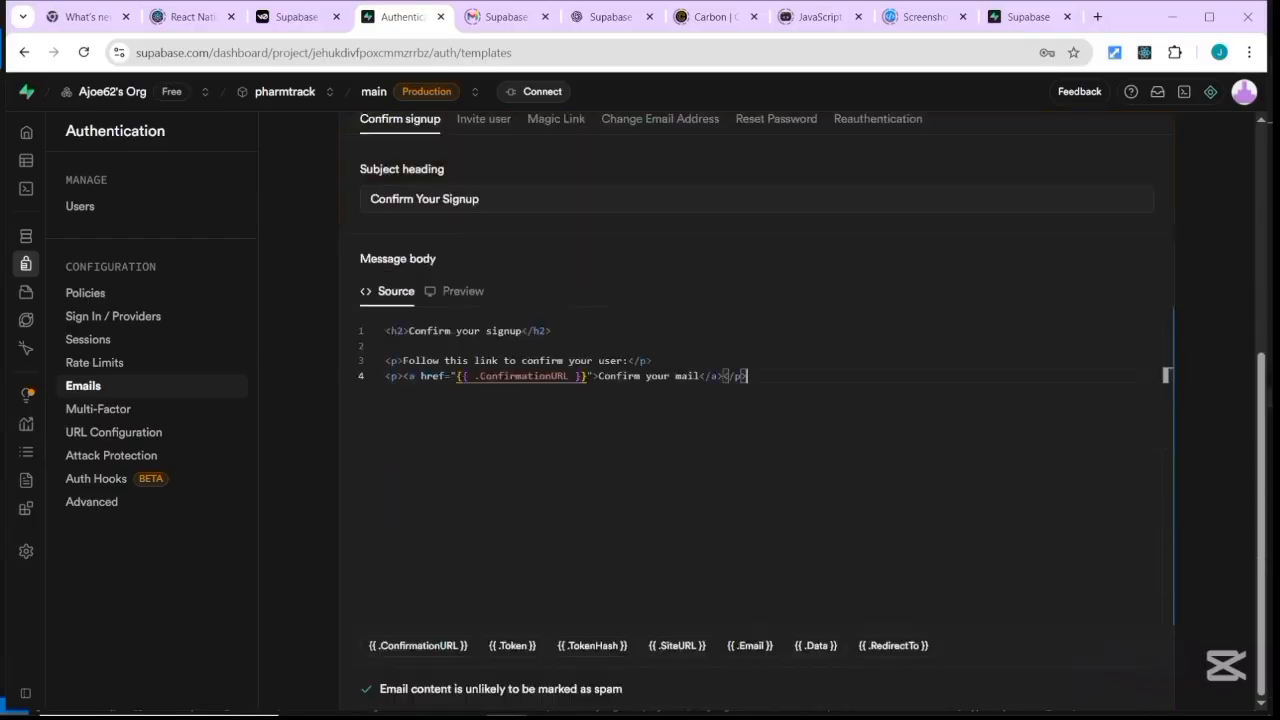
scroll(757, 400, "up", 3)
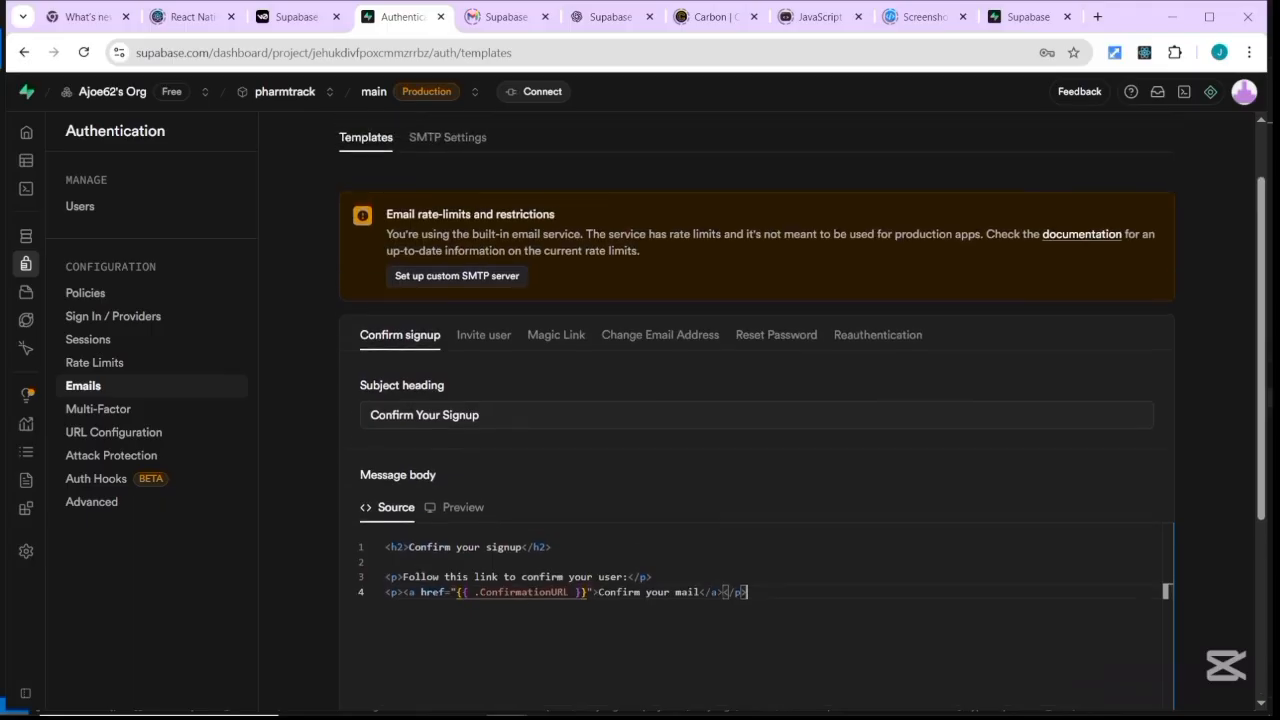
scroll(390, 300, "down", 1)
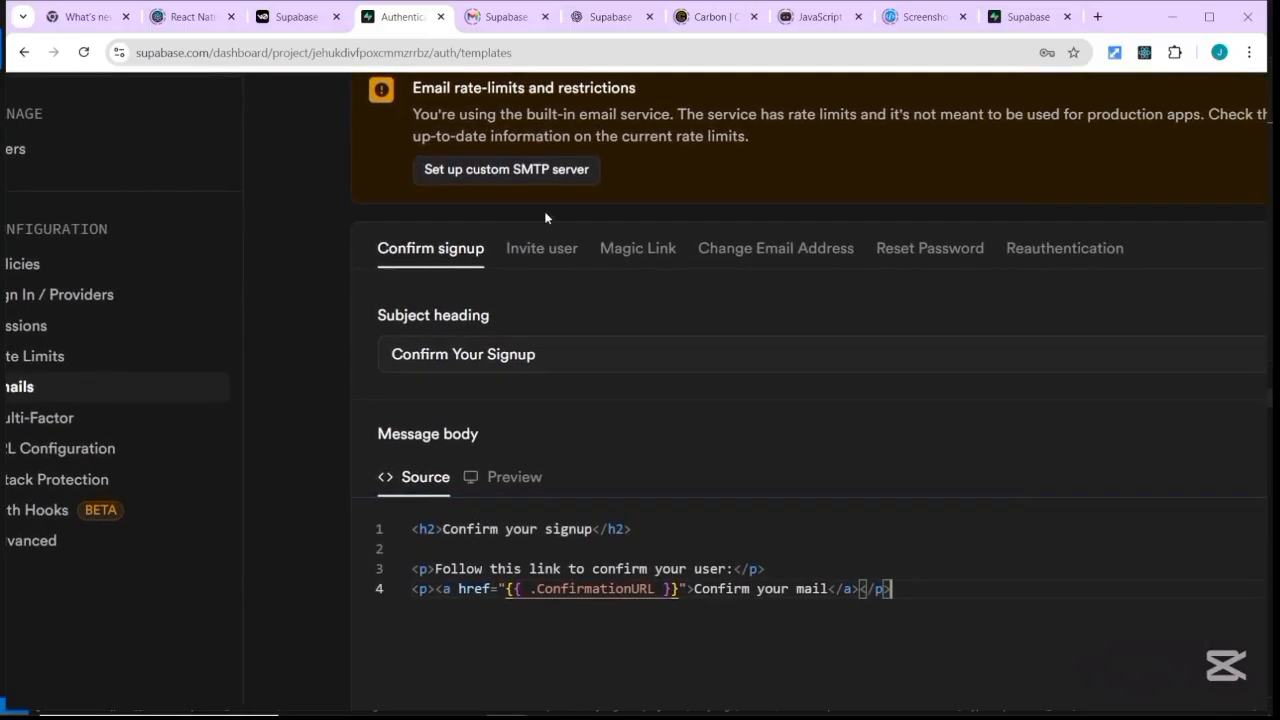
View the Invite, Magic Link, Change Email, Reset Password and Reauthentication templates, then Multi-Factor settings.
left_click(551, 262)
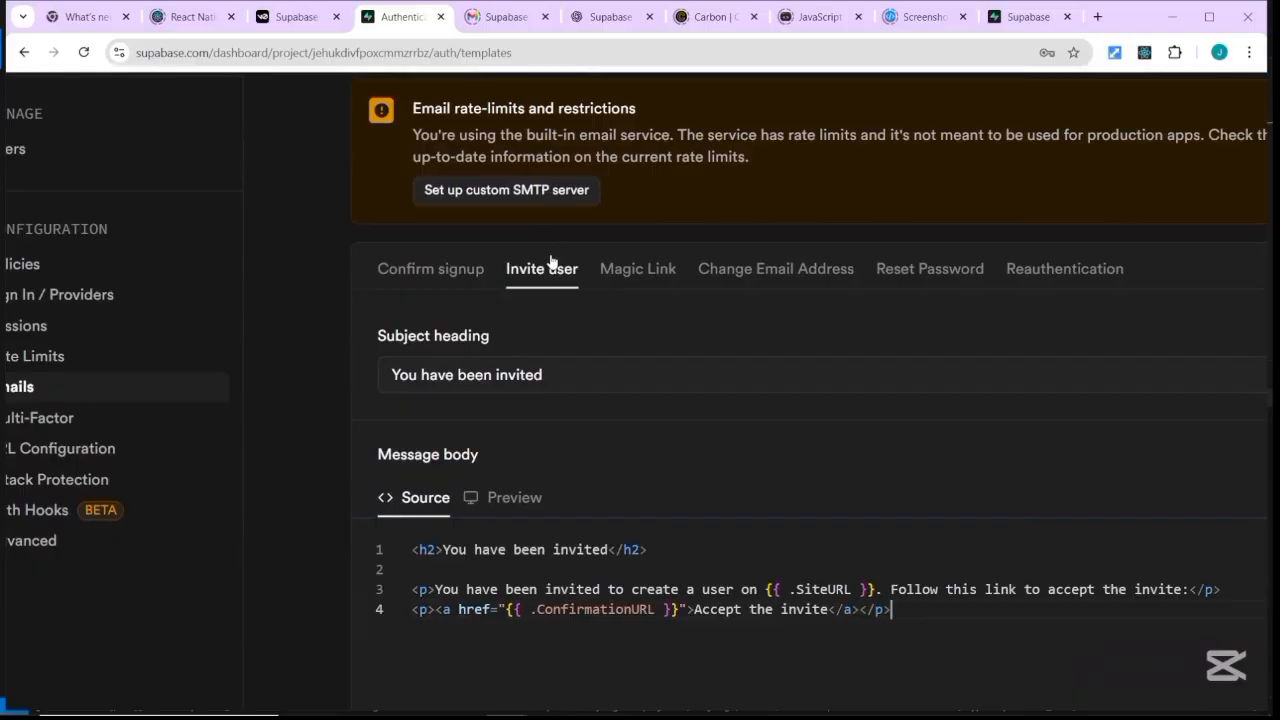
left_click(643, 284)
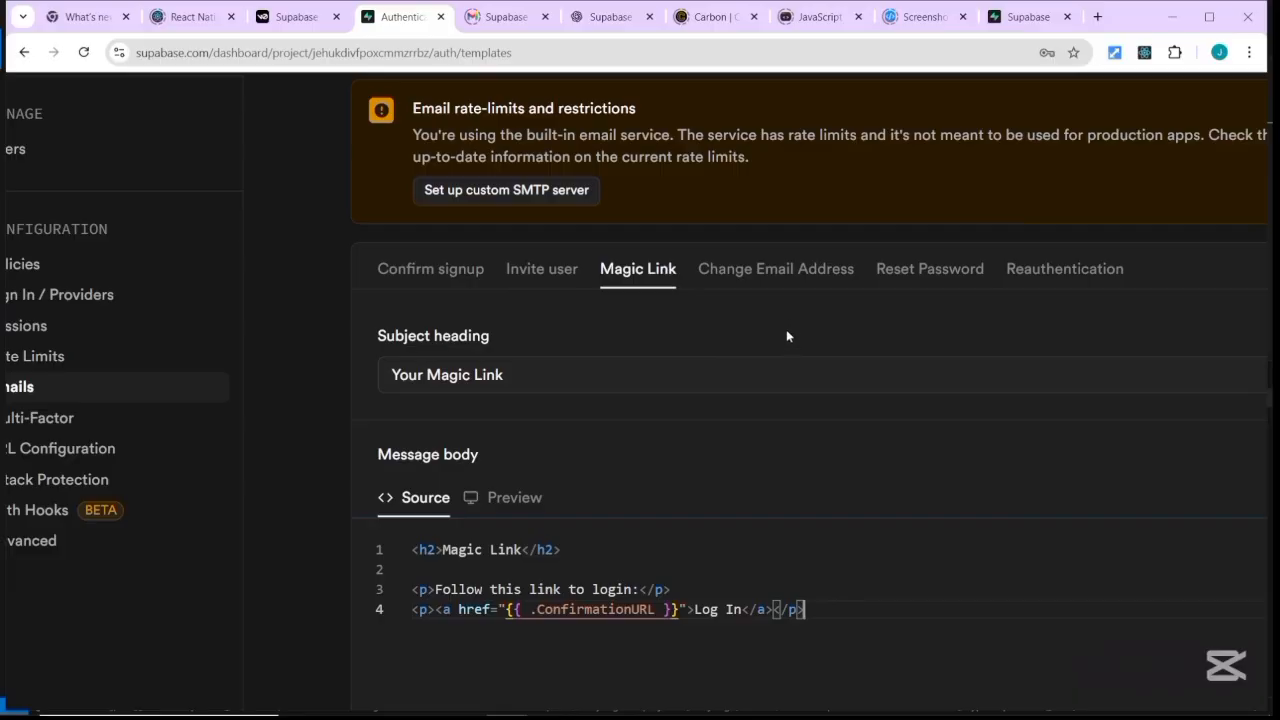
left_click(784, 272)
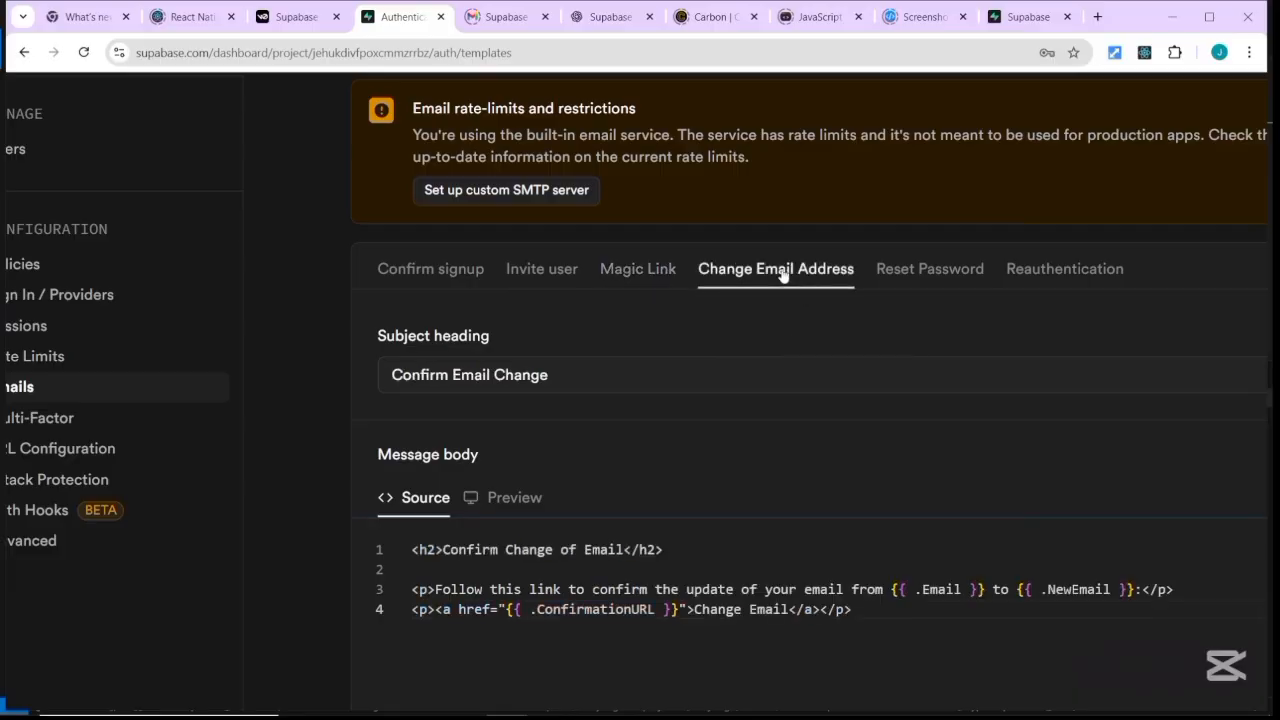
left_click(927, 271)
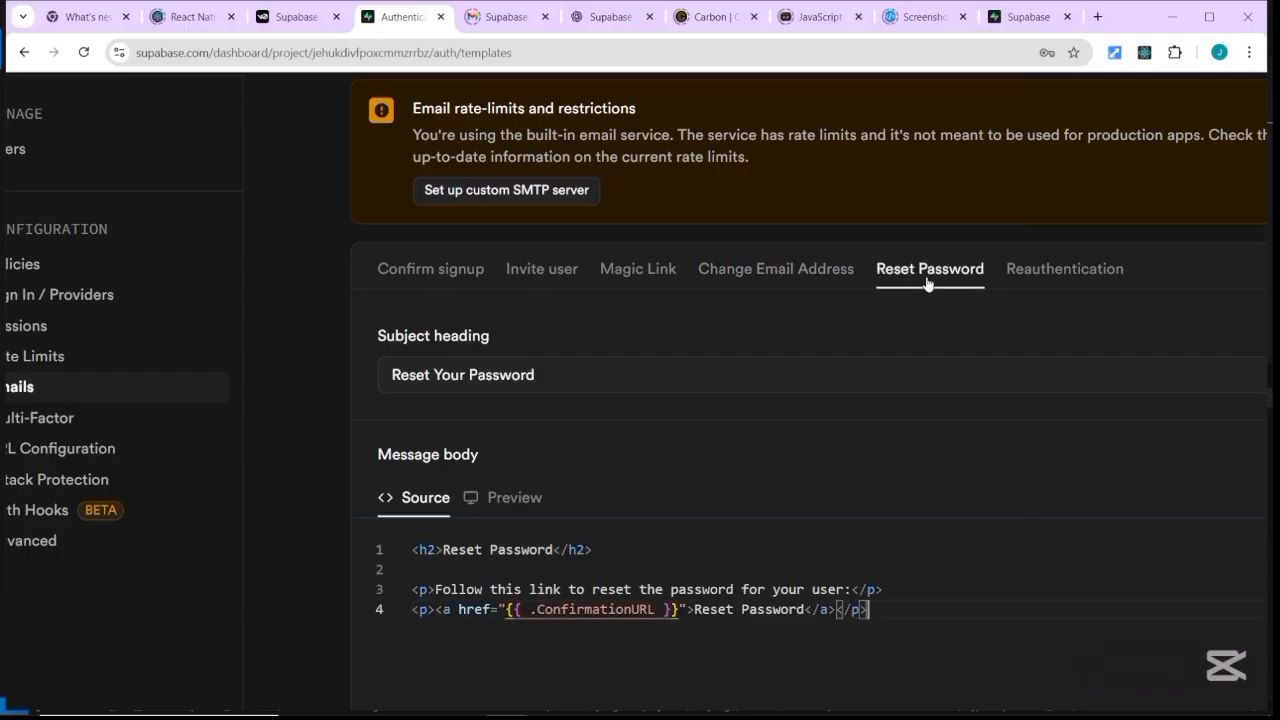
left_click(1077, 274)
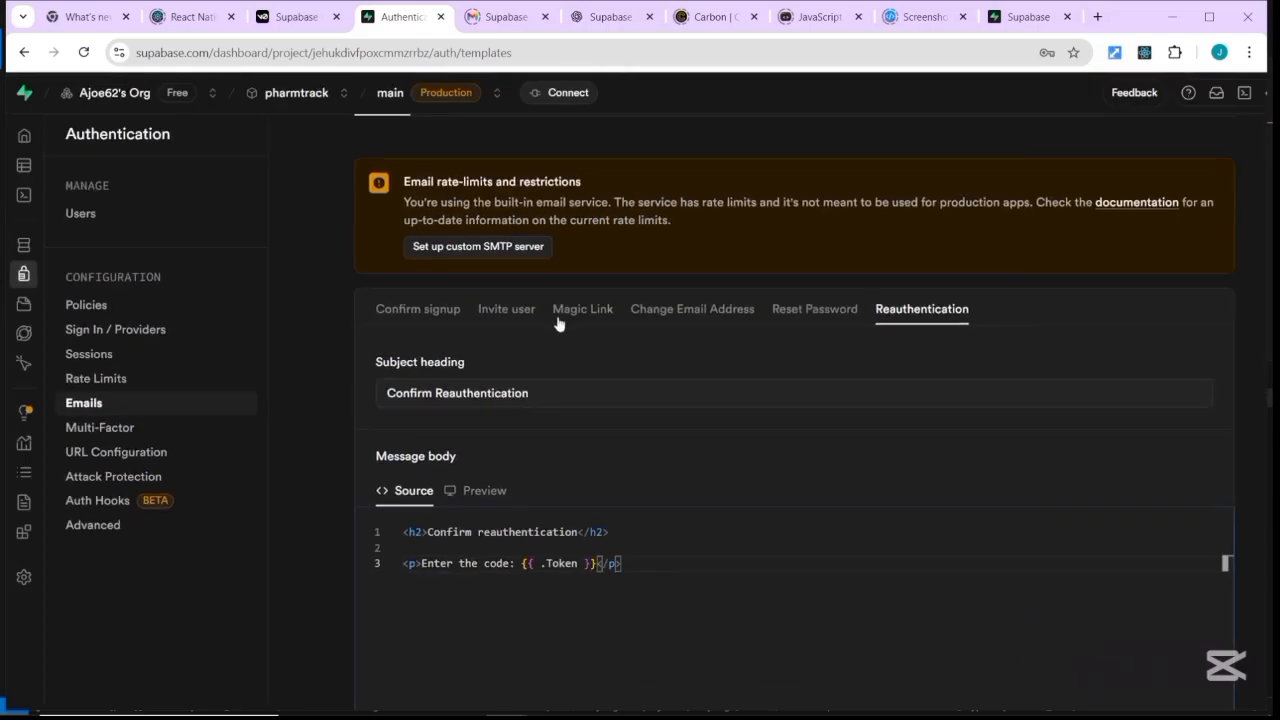
left_click(130, 428)
Scroll the Multi-Factor page to SMS MFA, which needs Pro, with 6-digit OTP length.
scroll(795, 412, "down", 1)
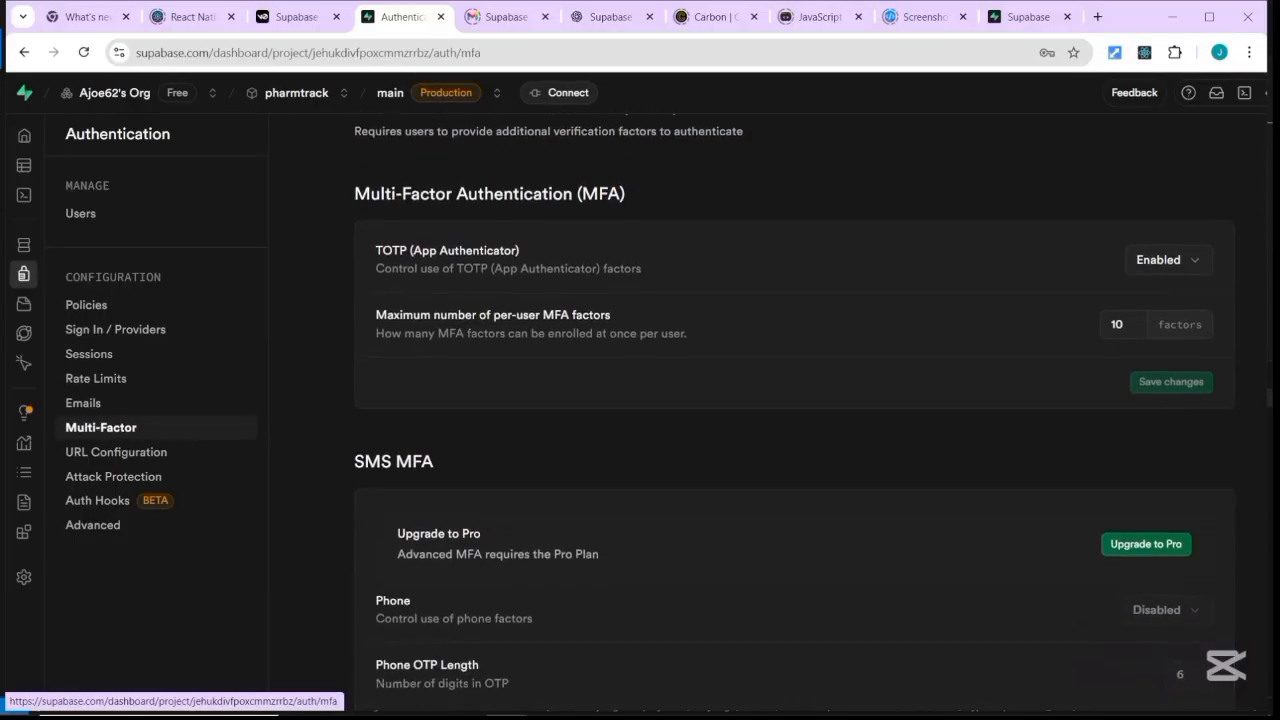
scroll(793, 420, "down", 1)
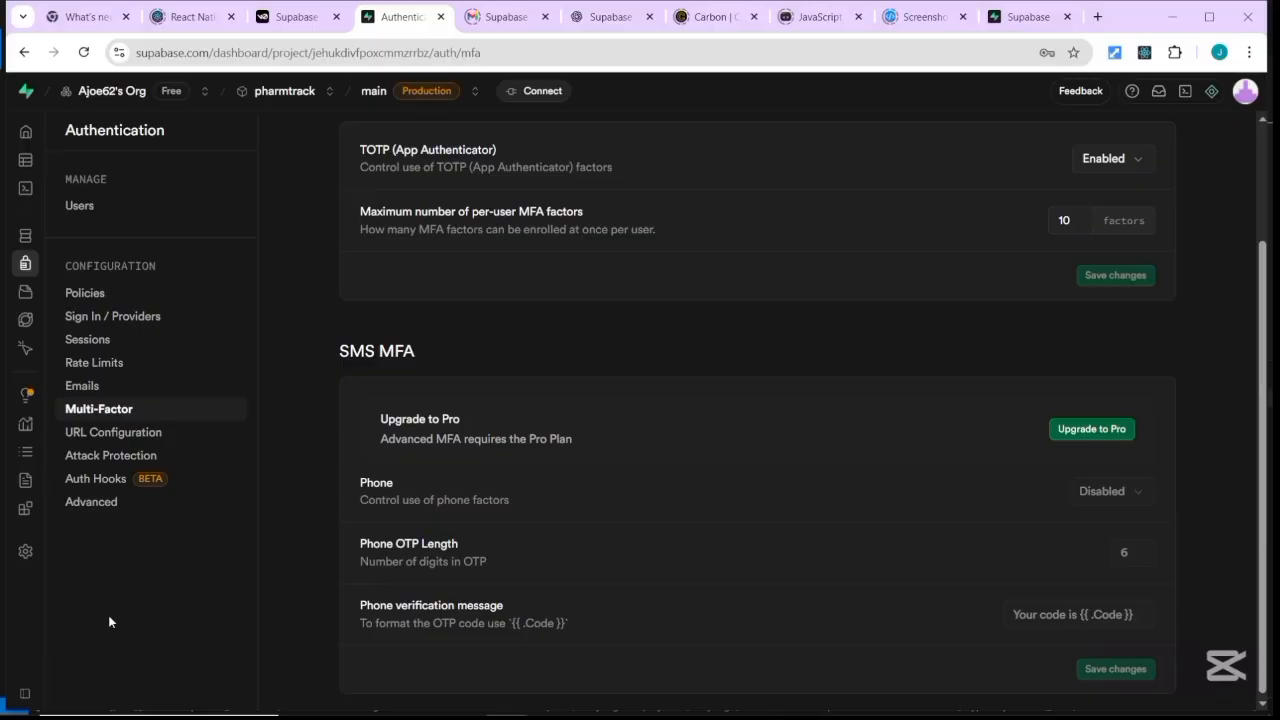
left_click(29, 292)
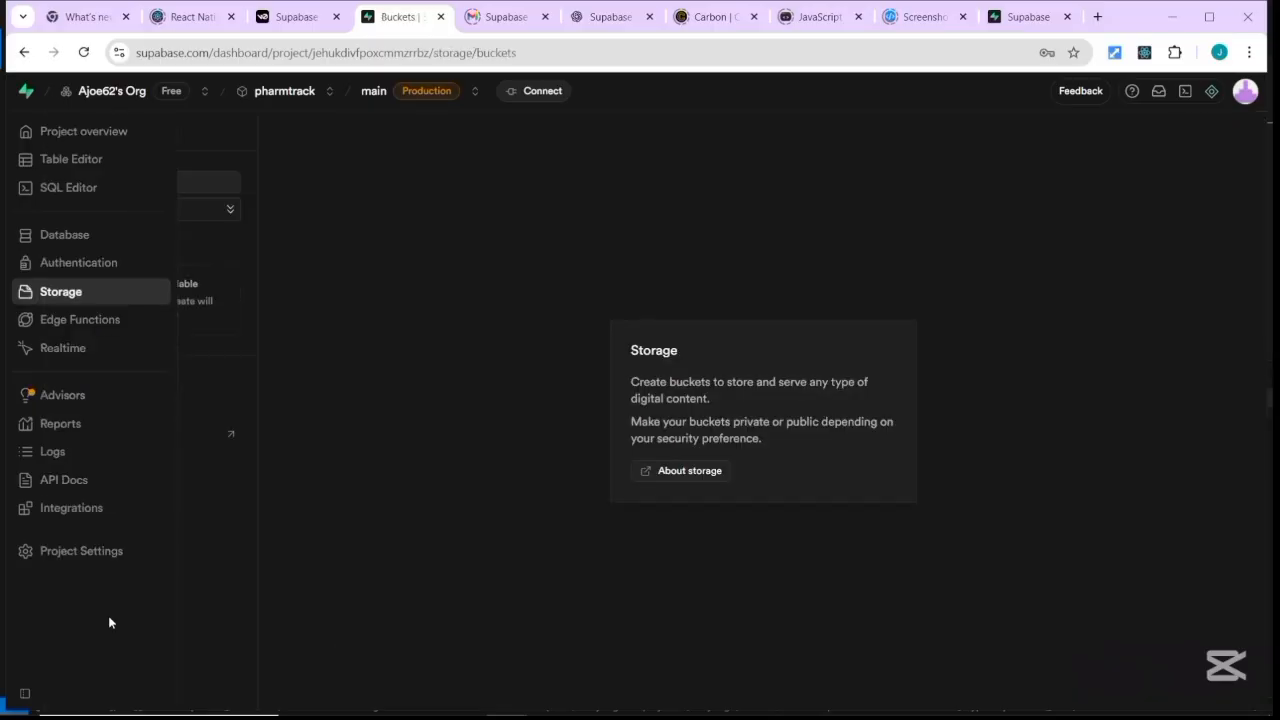
left_click(75, 319)
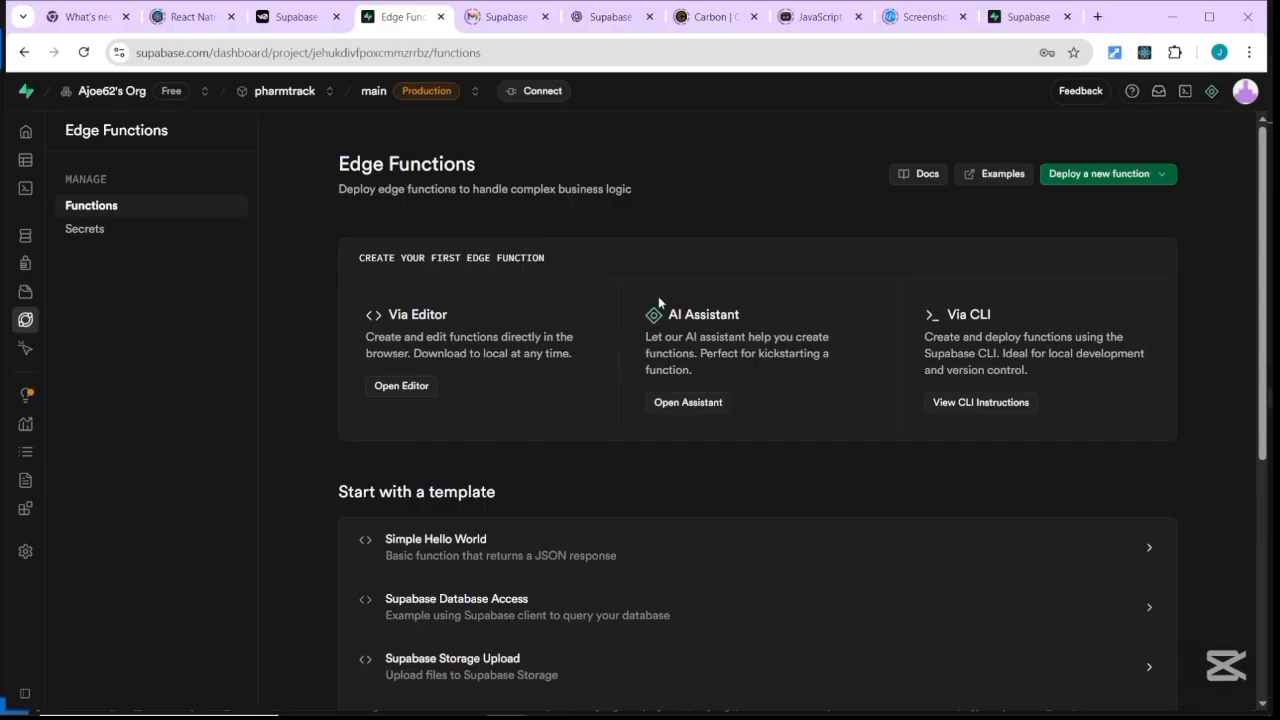
scroll(757, 400, "down", 1)
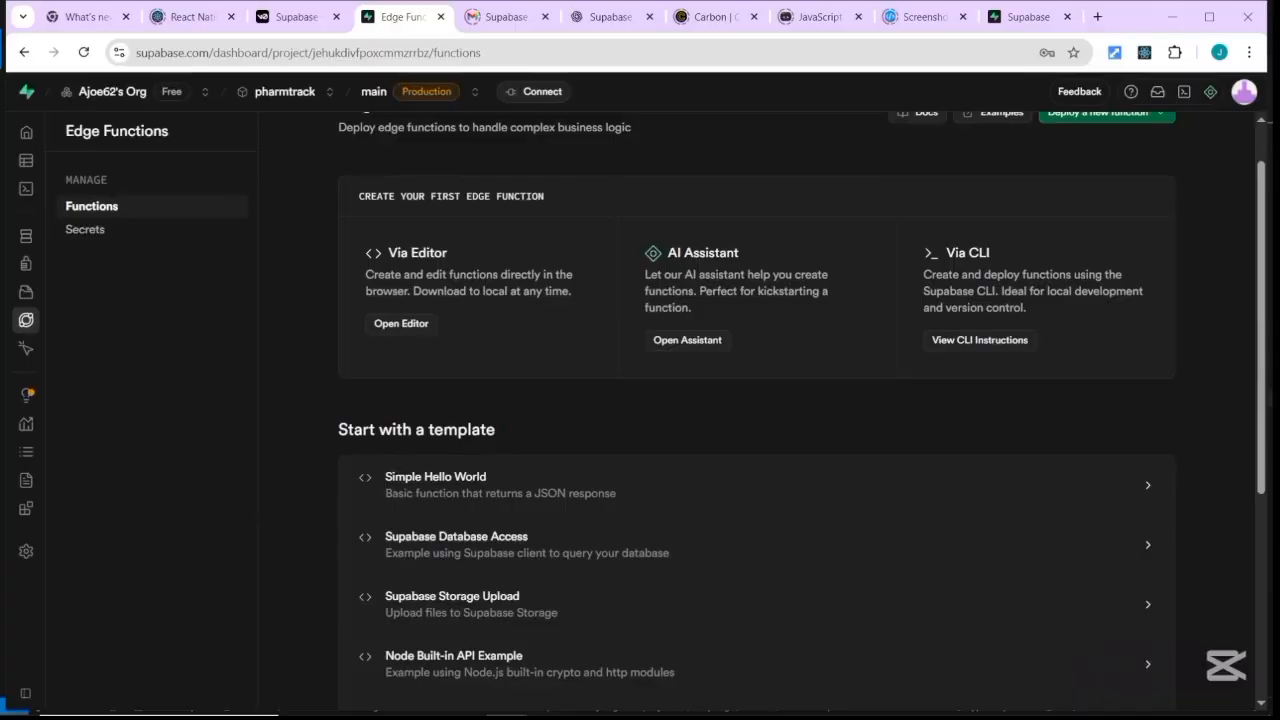
scroll(757, 400, "up", 1)
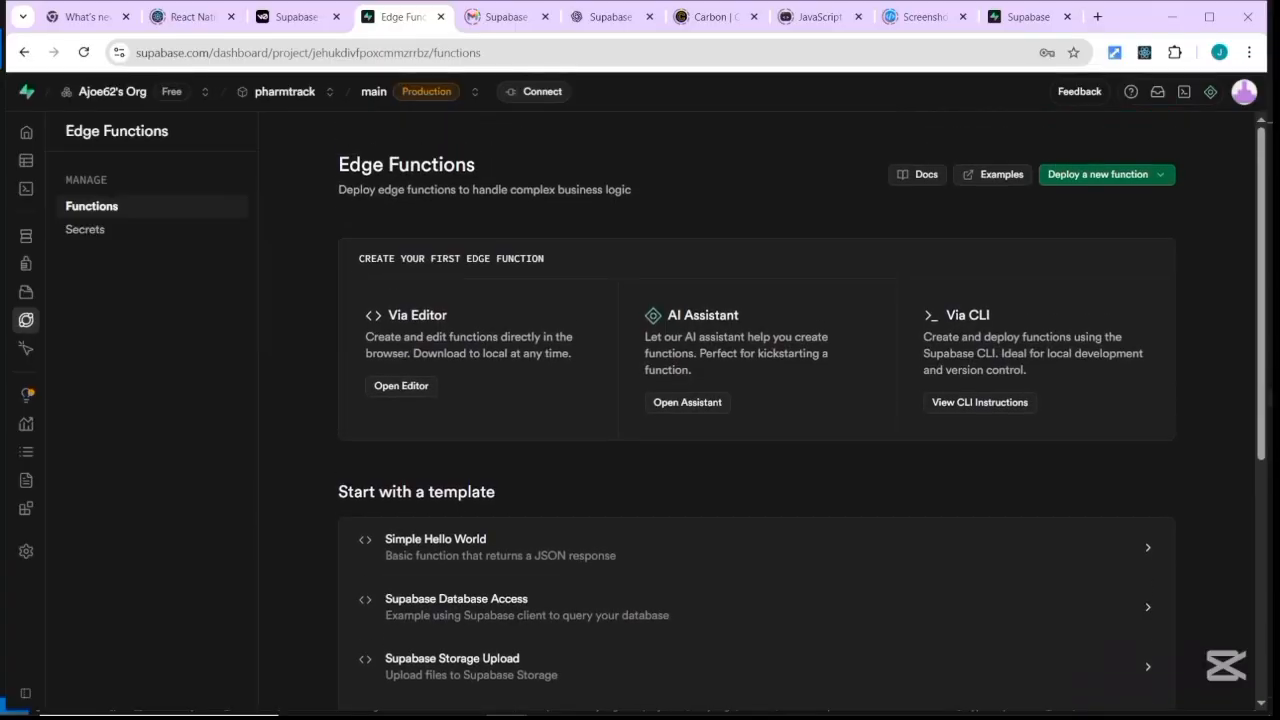
scroll(757, 400, "down", 5)
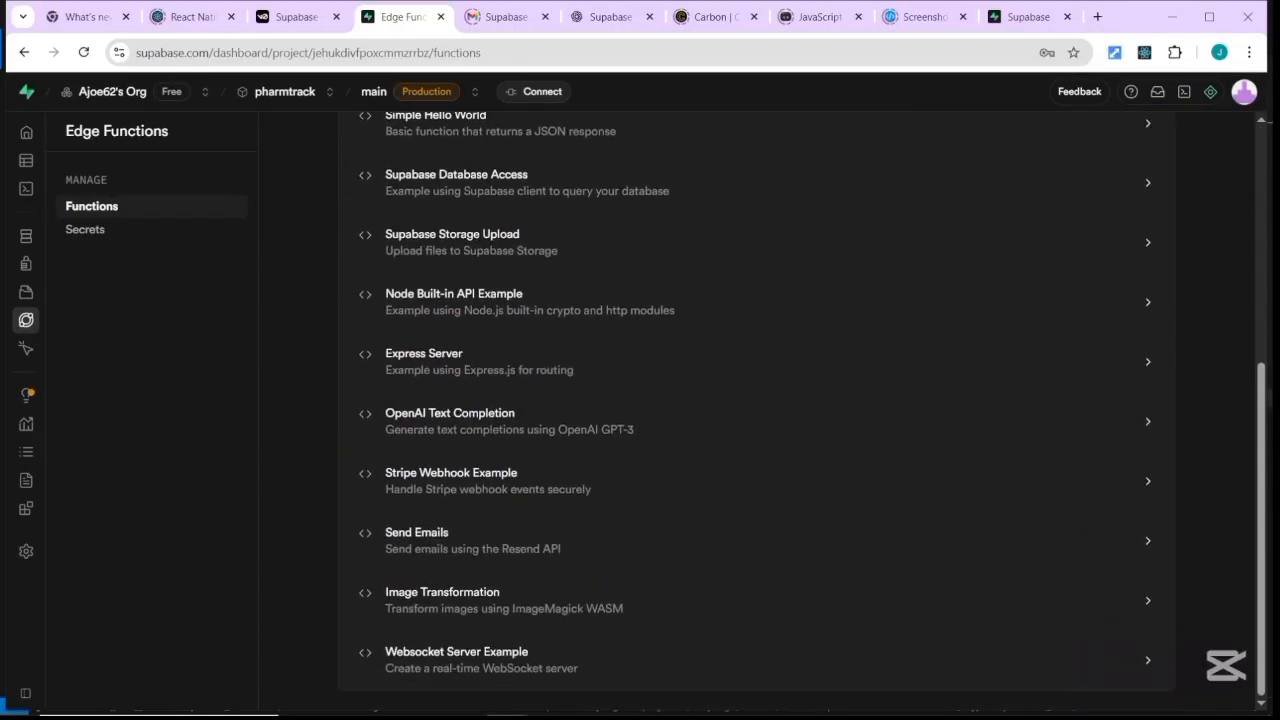
scroll(757, 400, "up", 1)
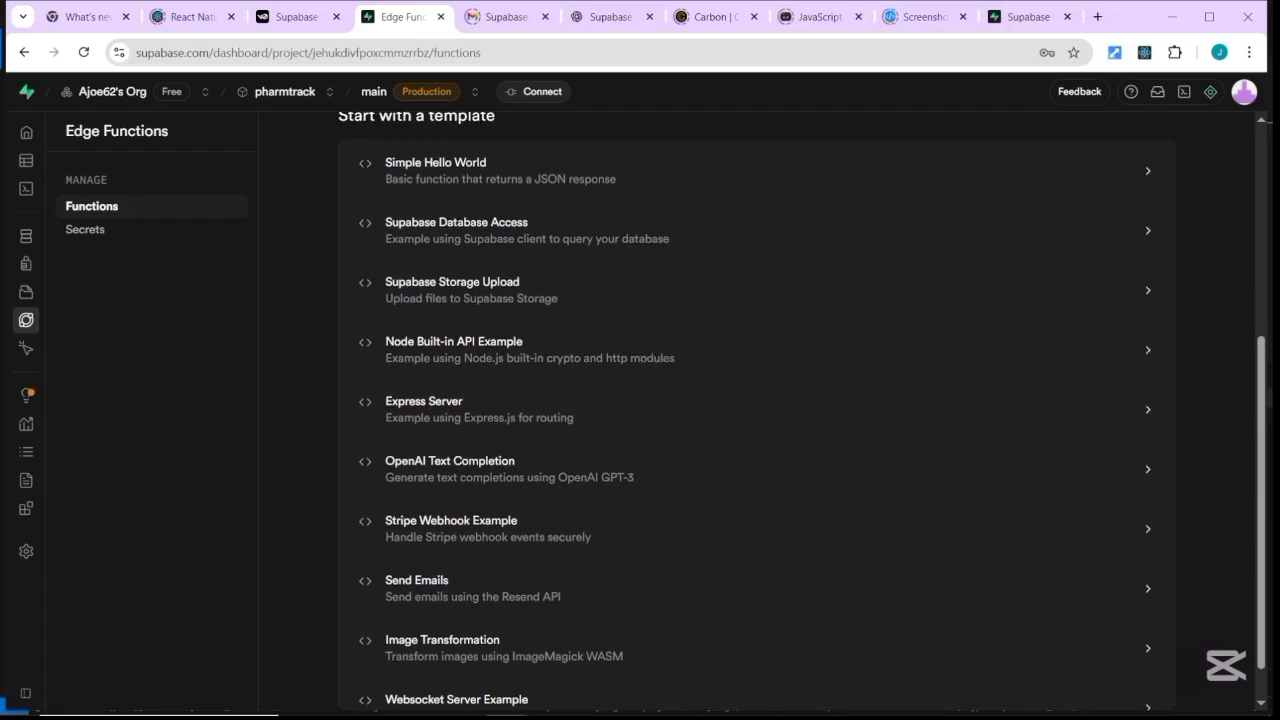
scroll(654, 257, "down", 1)
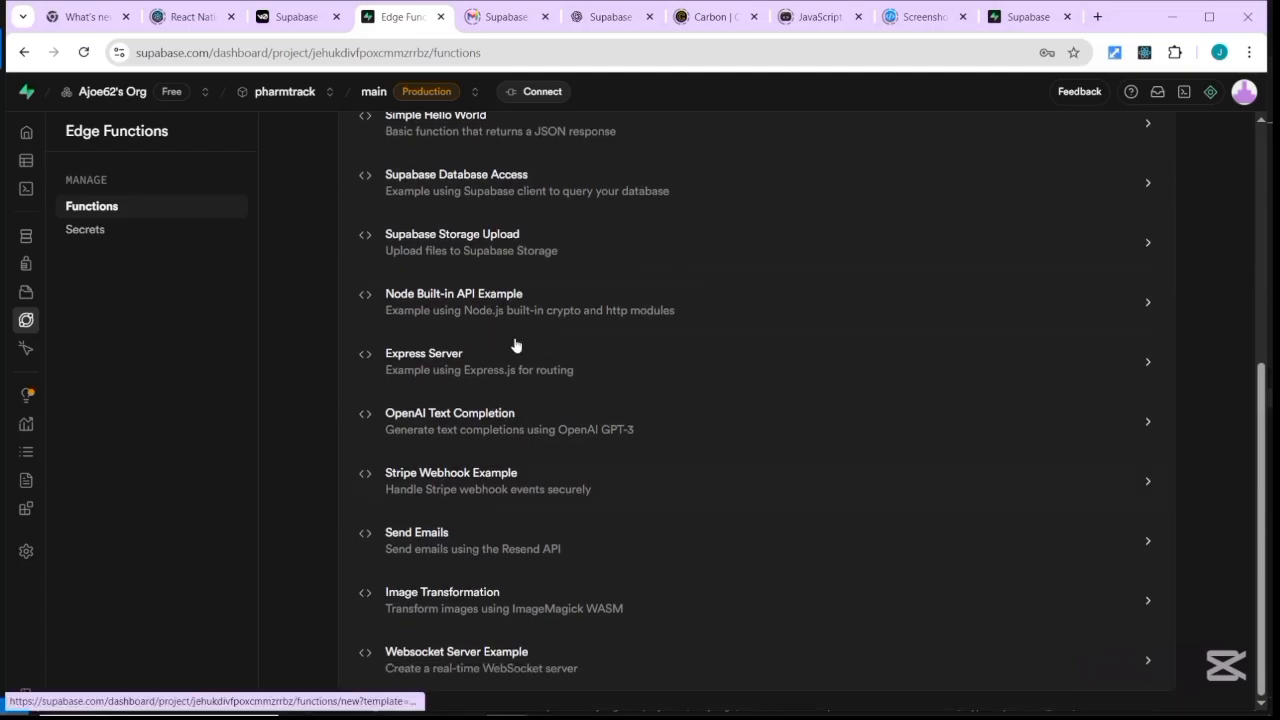
left_click(436, 541)
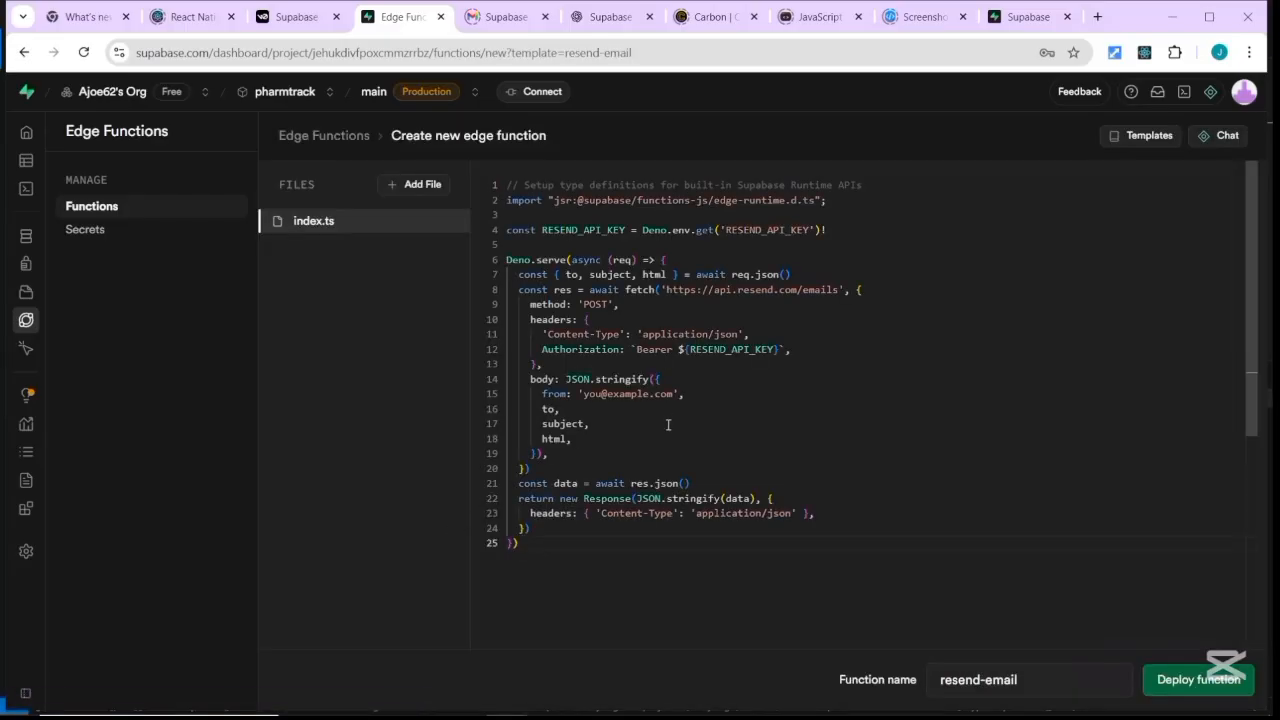
left_click(350, 138)
scroll(690, 489, "down", 4)
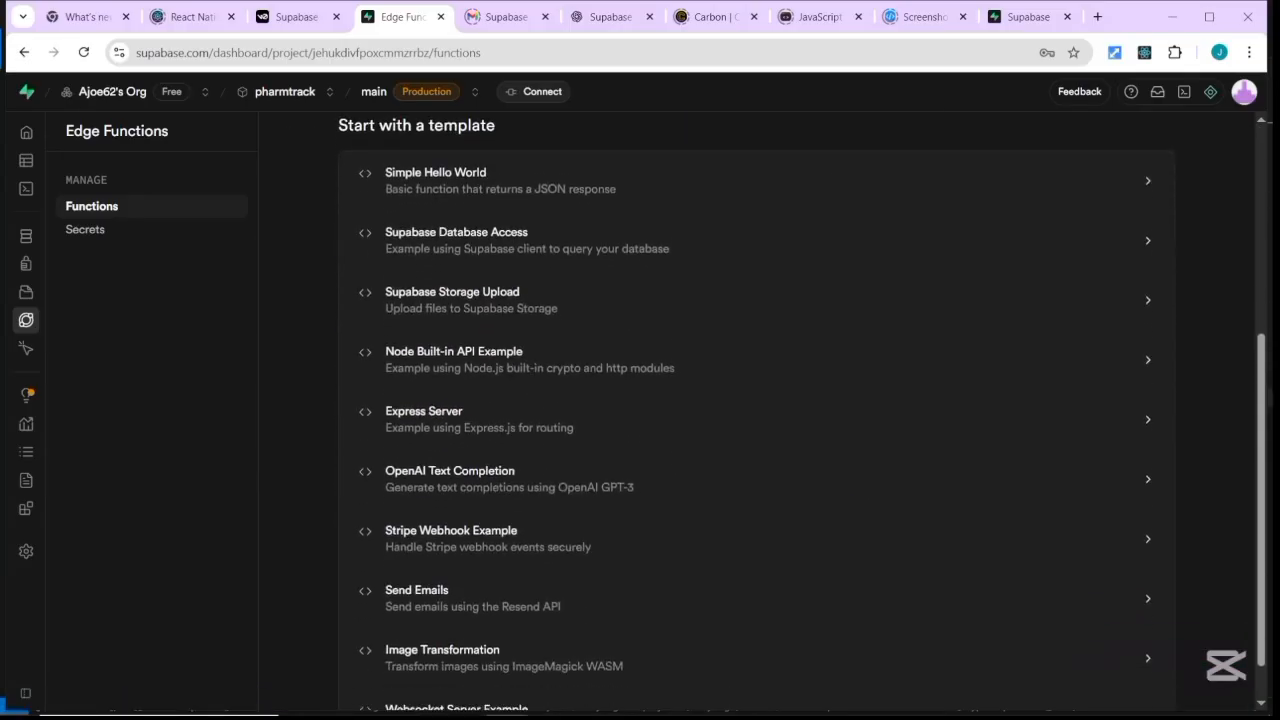
scroll(557, 520, "down", 1)
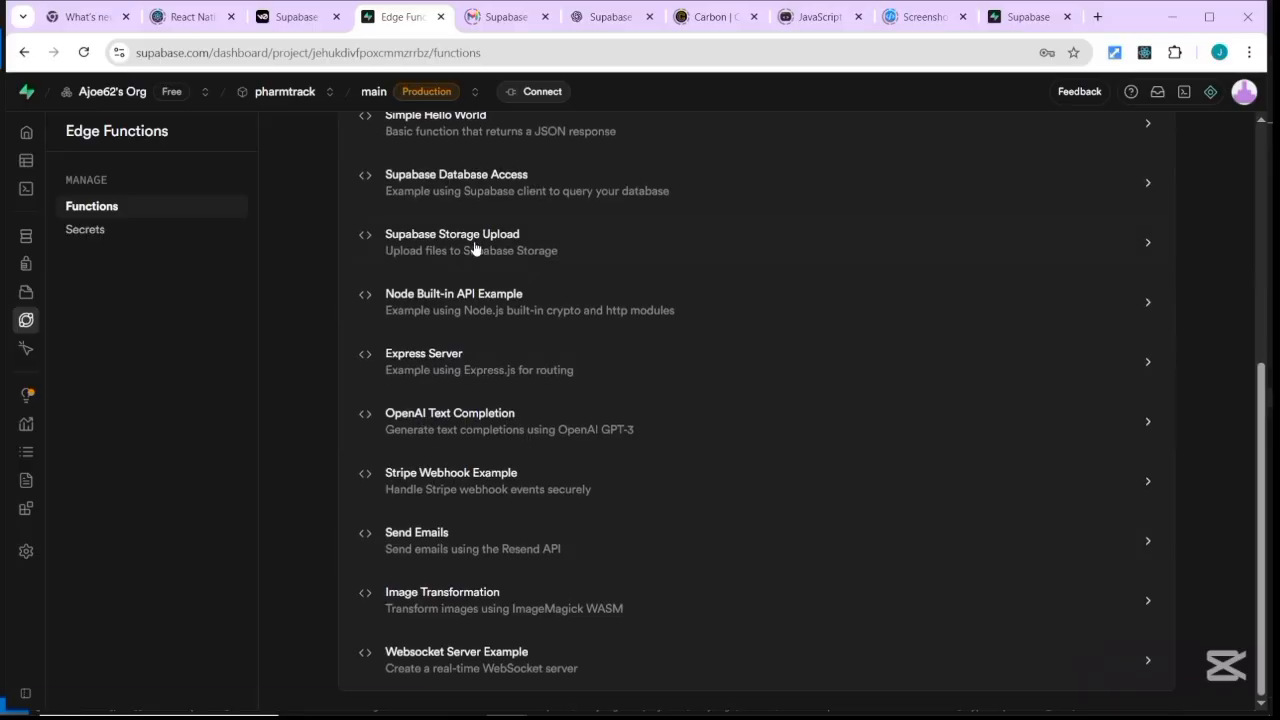
left_click(454, 477)
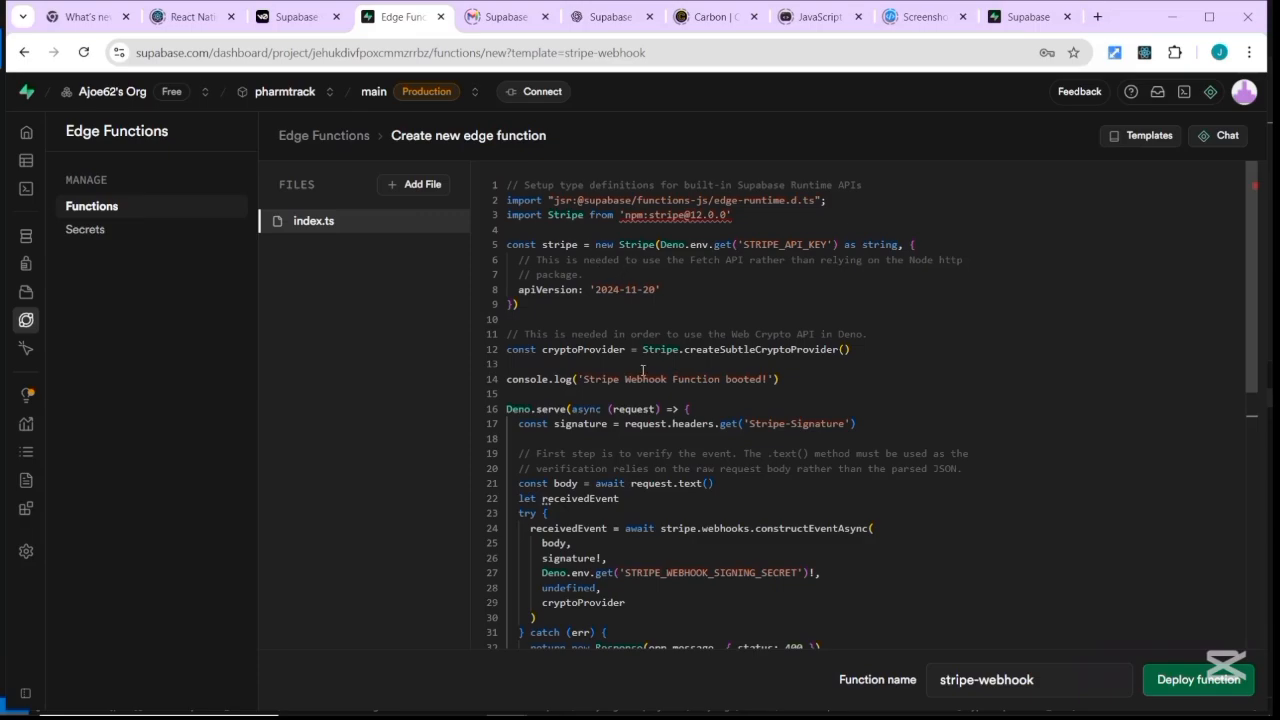
scroll(643, 371, "down", 5)
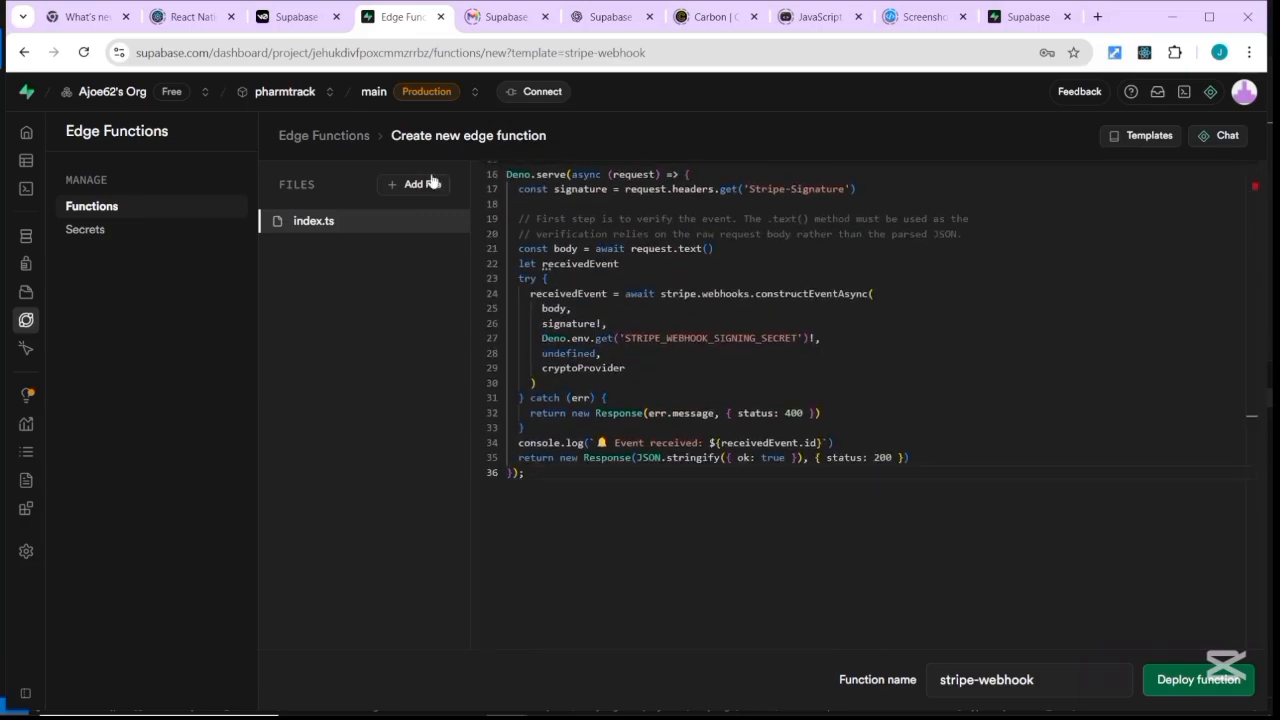
left_click(333, 134)
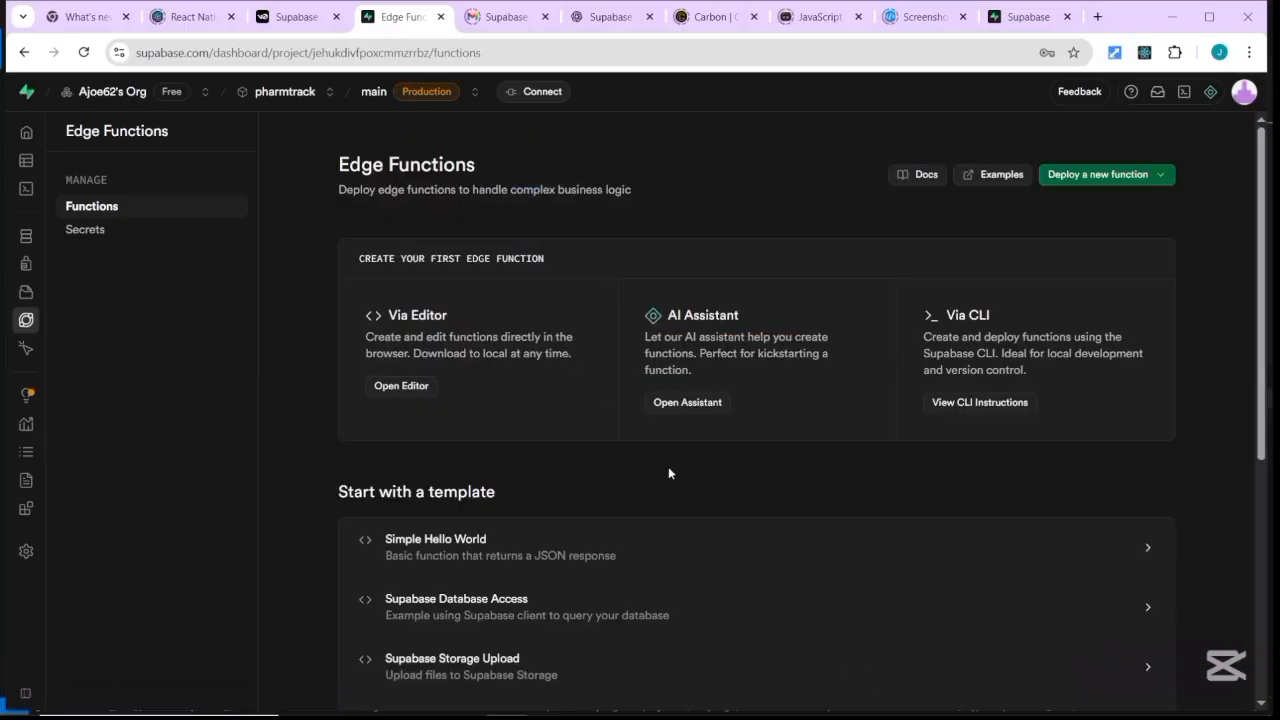
scroll(757, 400, "down", 5)
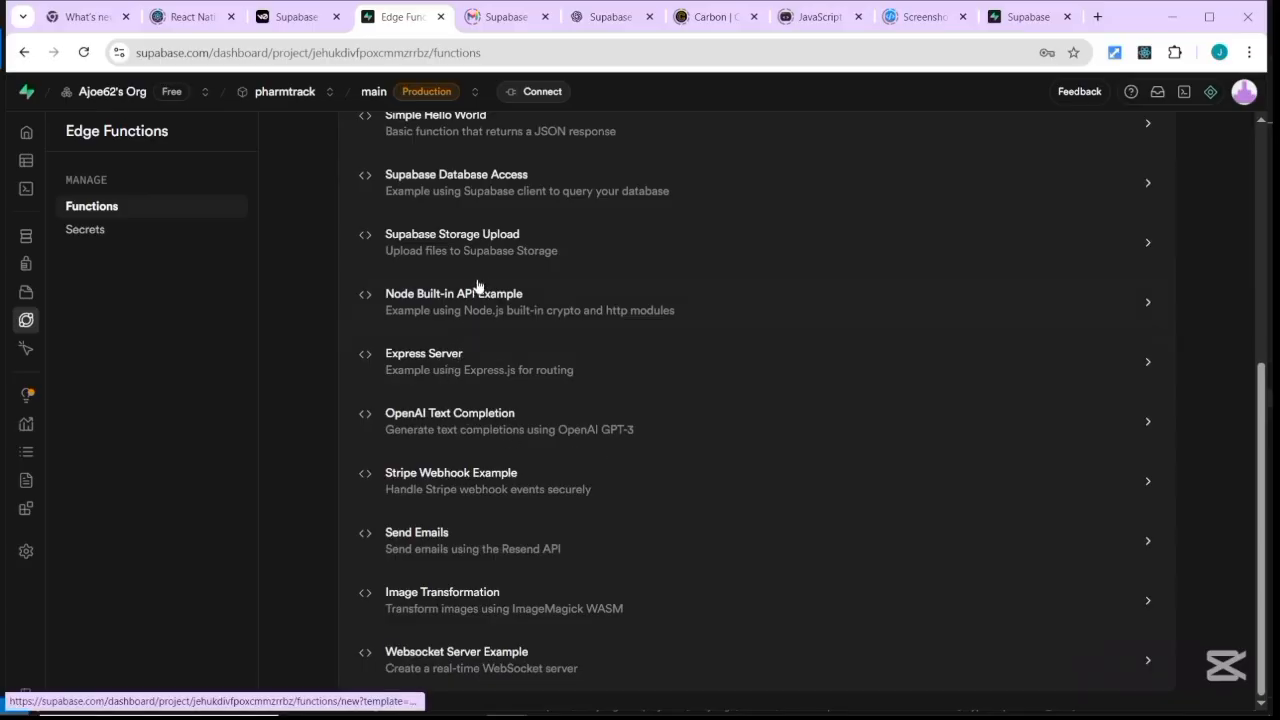
mouse_move(467, 714)
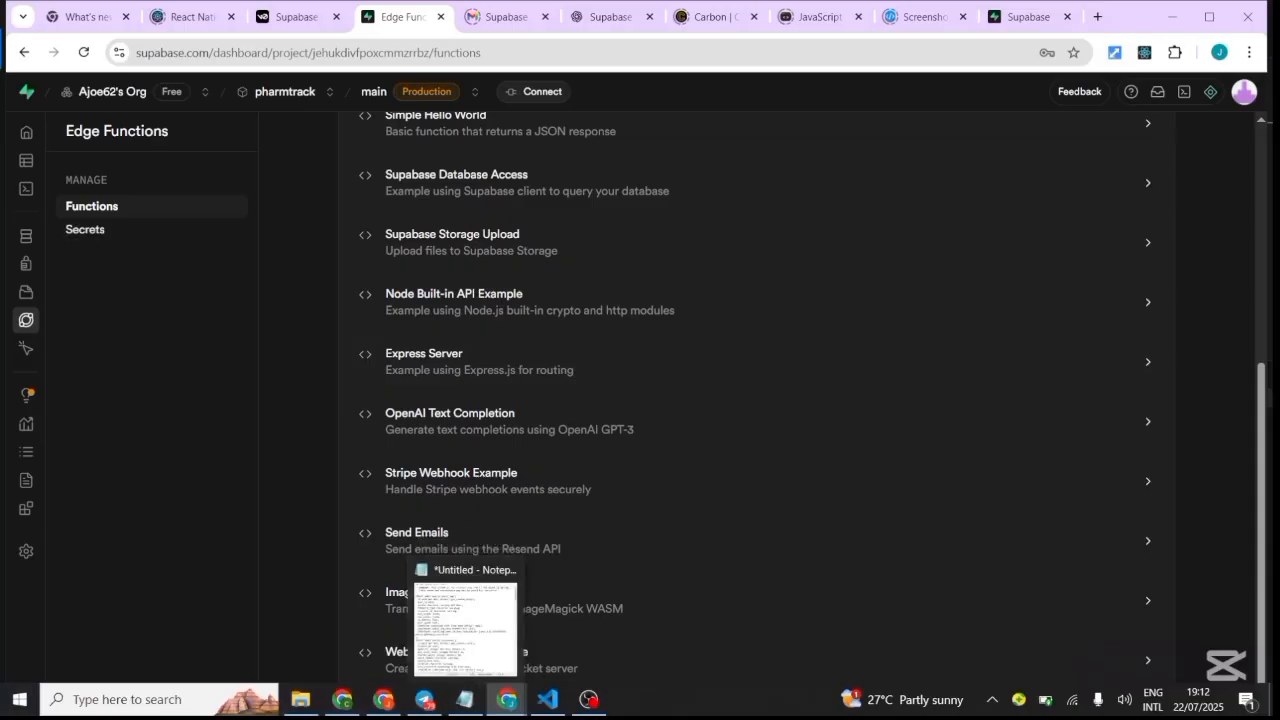
Pass through Edge Function Secrets and Edge Functions to reach pharmtrack's Project Settings General page.
left_click(85, 230)
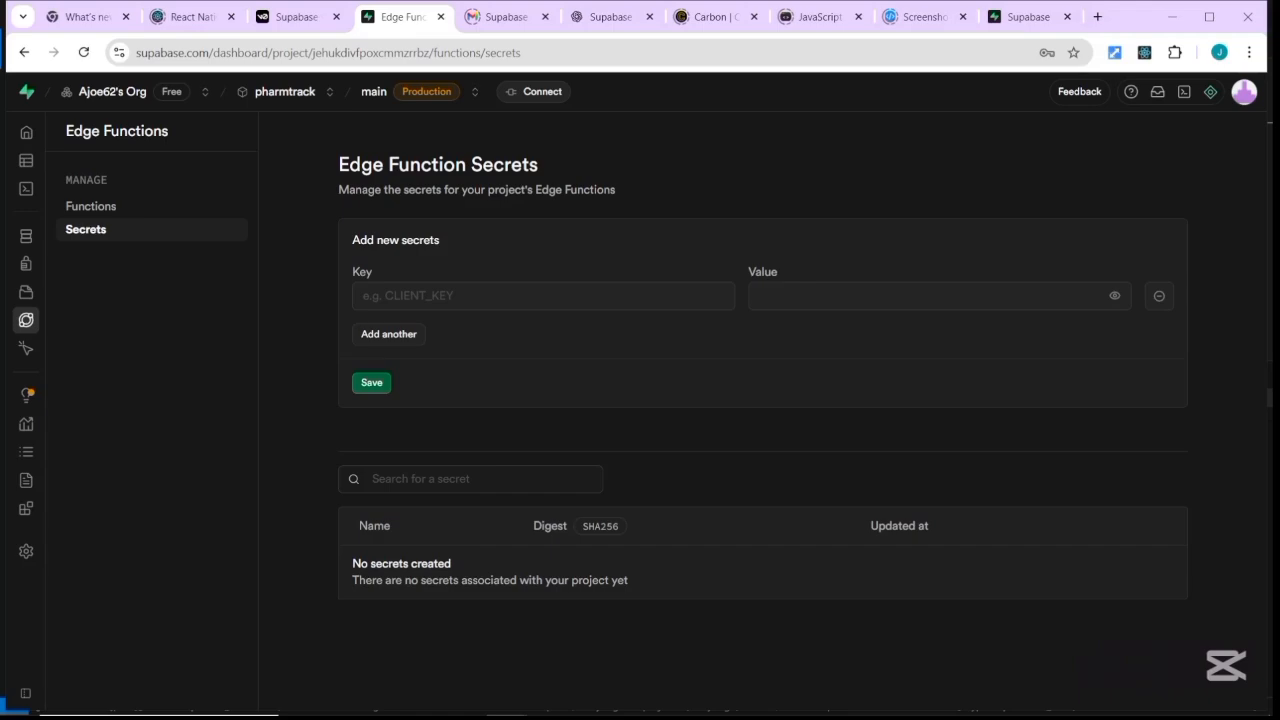
left_click(26, 319)
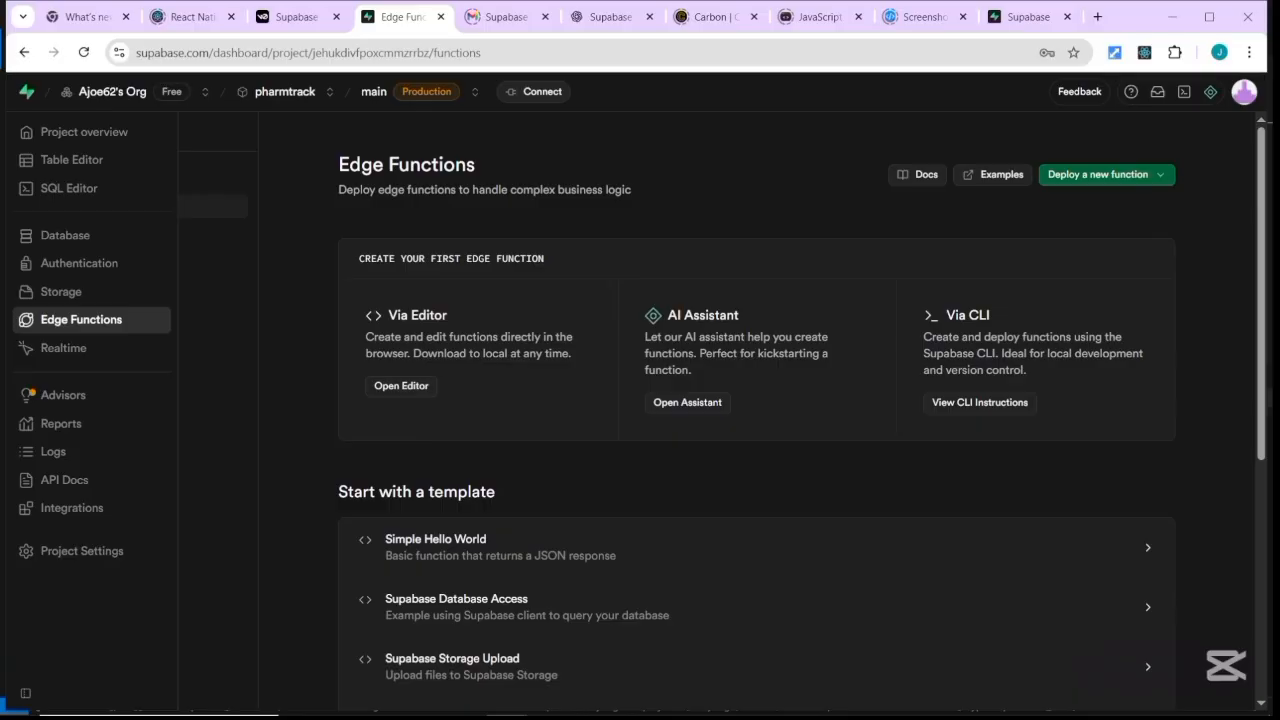
left_click(70, 553)
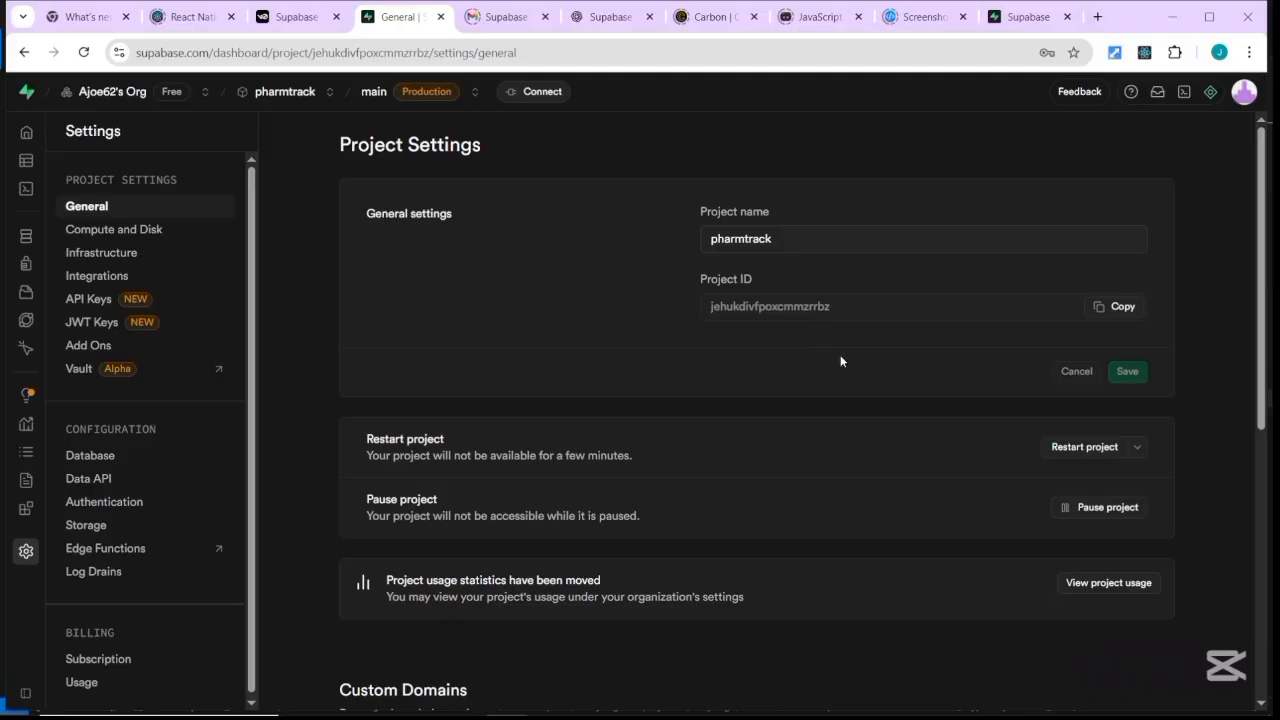
Scroll the General settings down to Delete Project and back, then bring up Integrations.
scroll(840, 361, "down", 3)
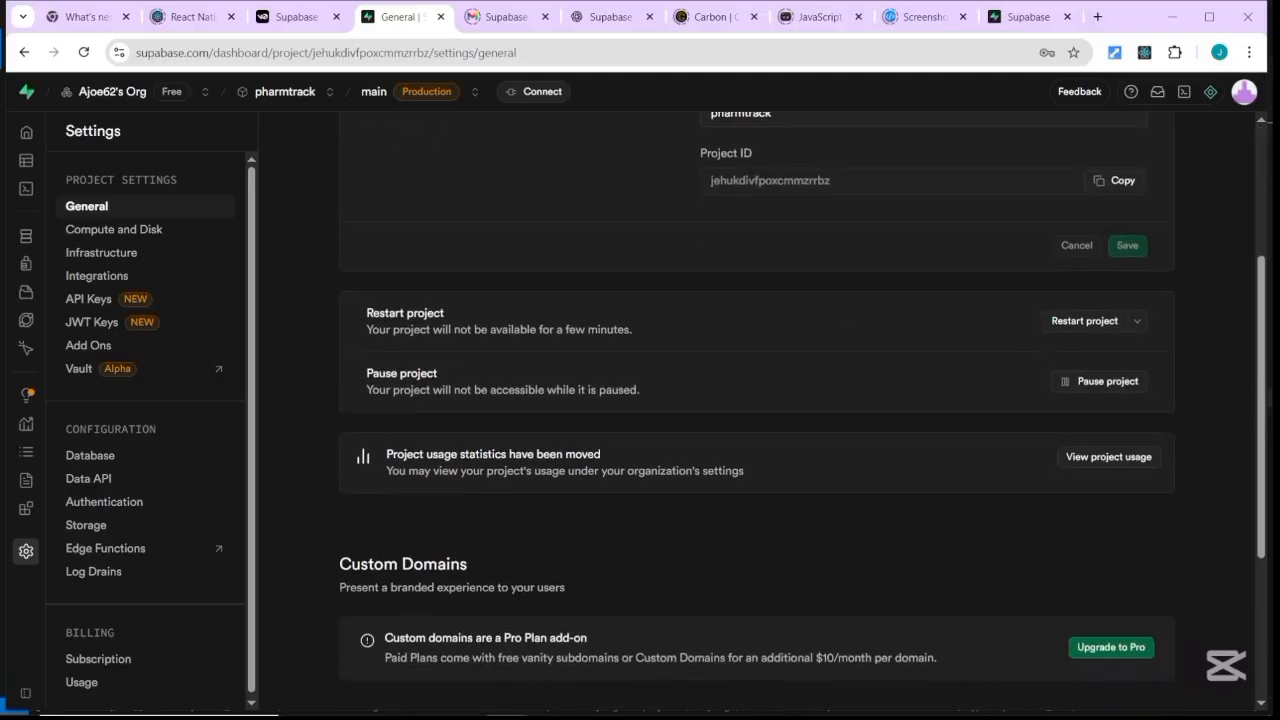
scroll(756, 410, "down", 3)
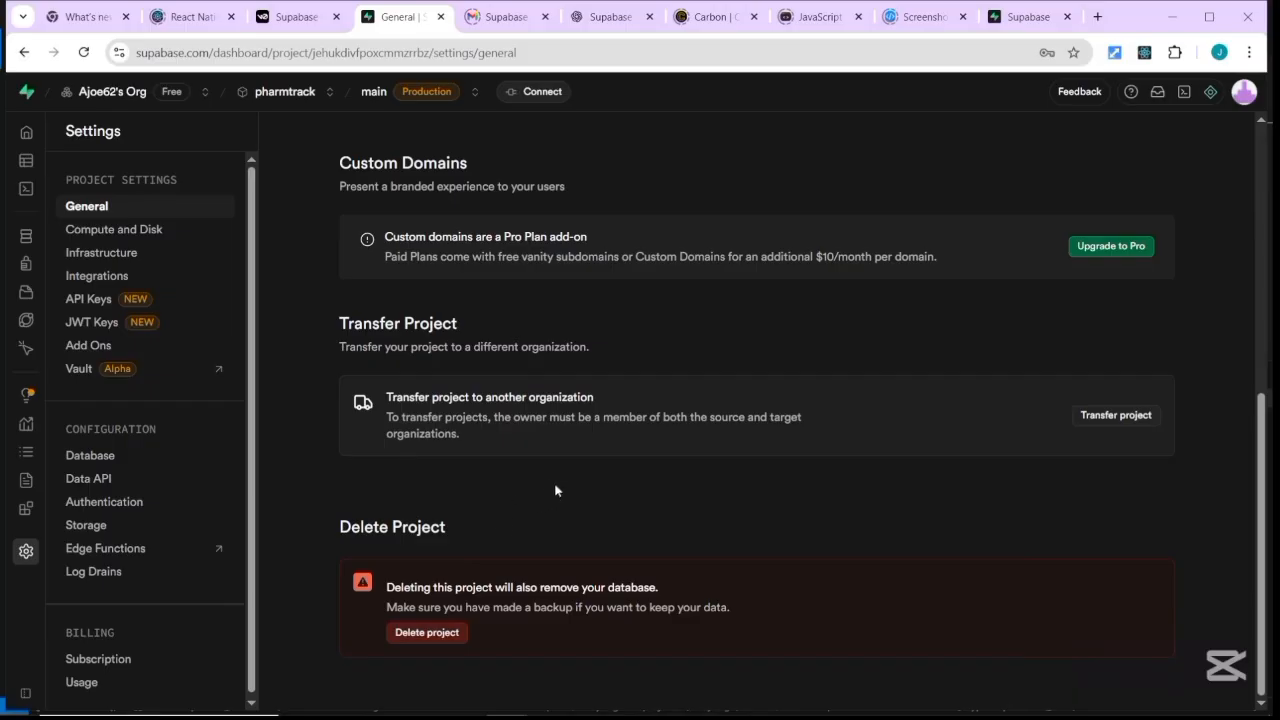
scroll(602, 495, "up", 4)
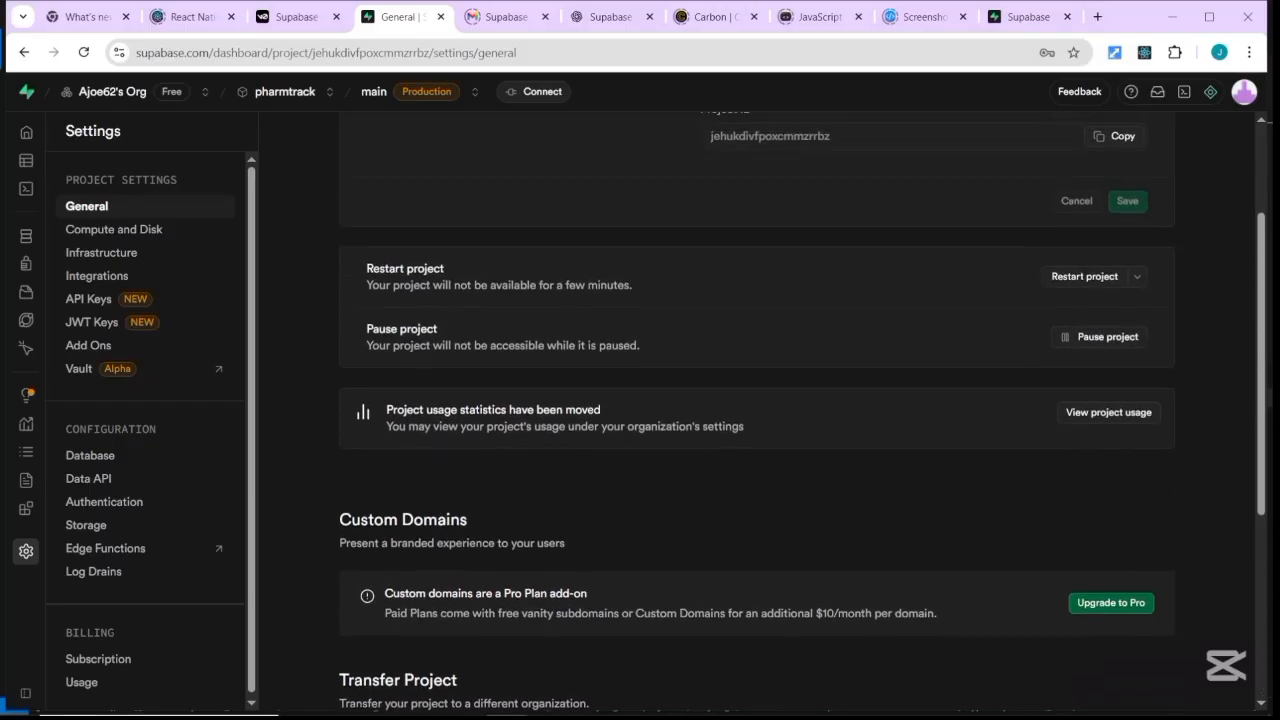
scroll(756, 412, "up", 2)
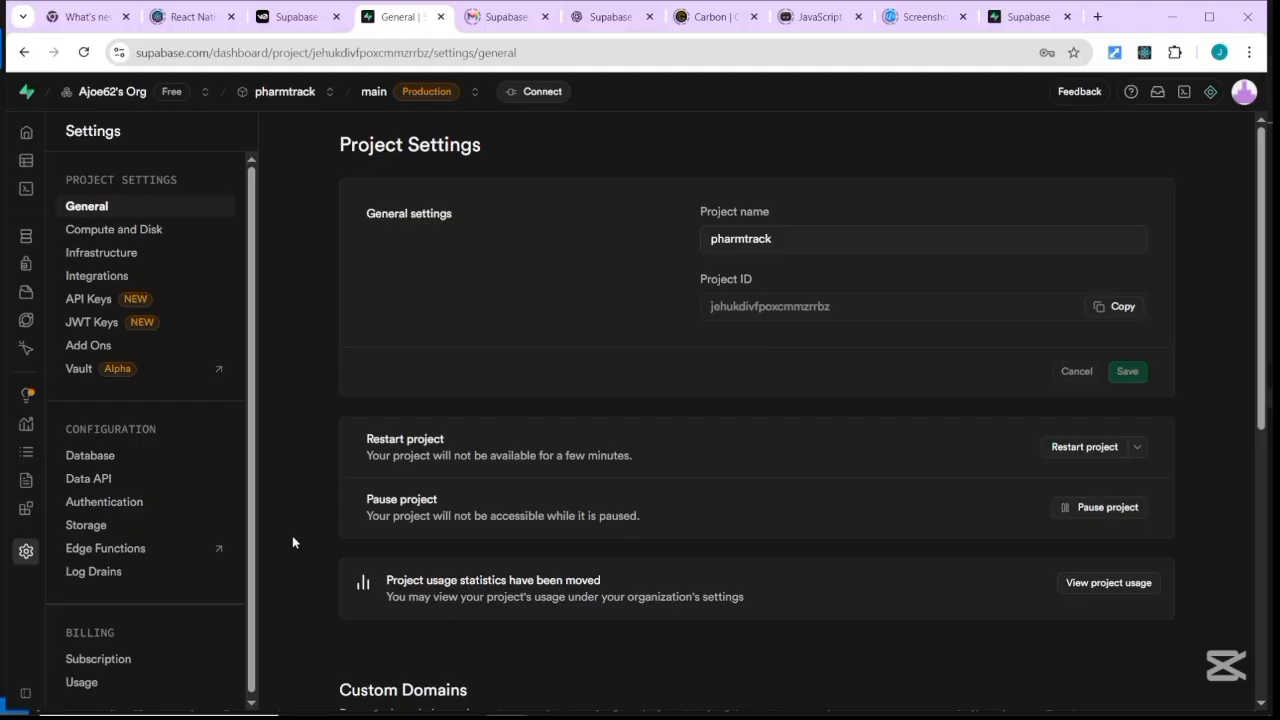
scroll(150, 430, "down", 1)
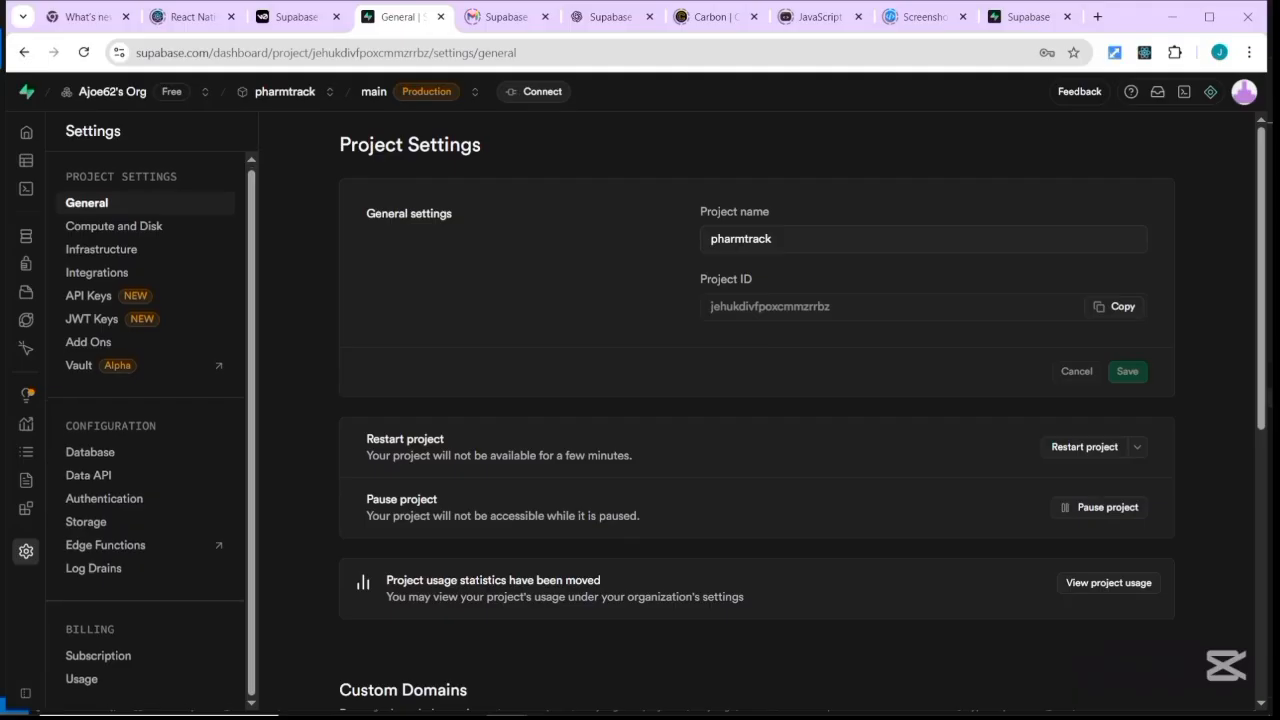
mouse_move(14, 522)
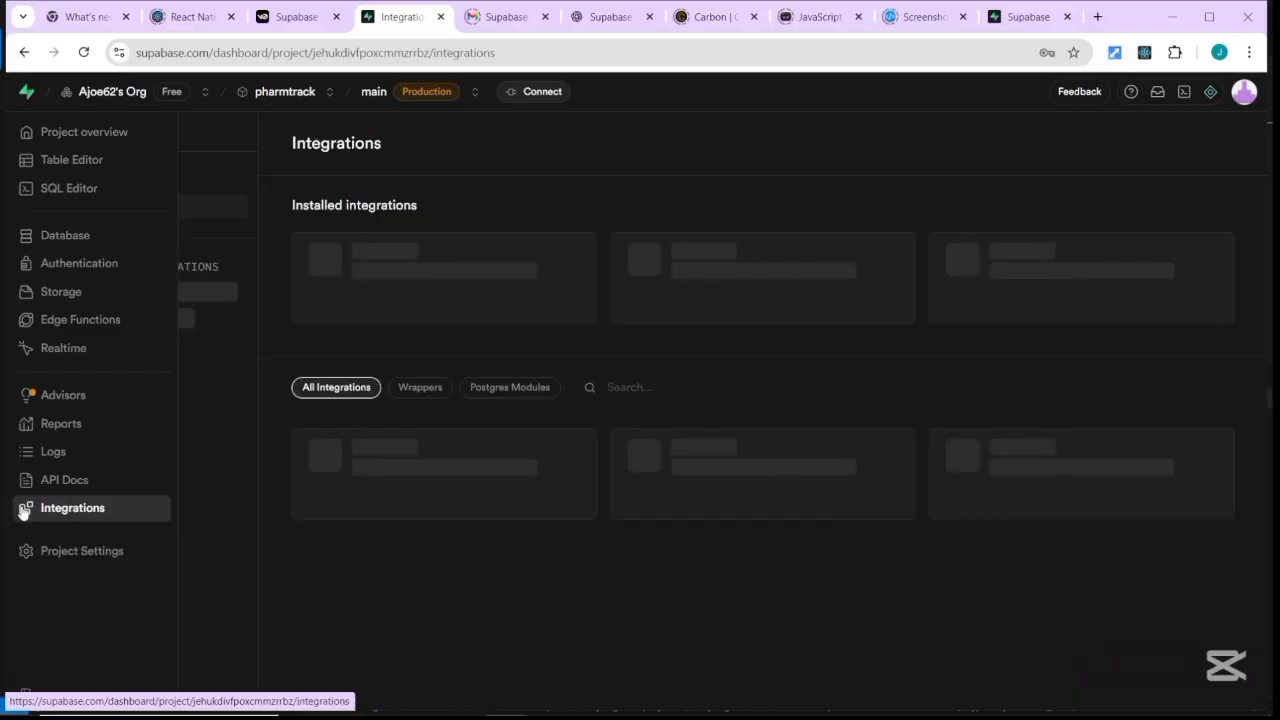
scroll(762, 412, "down", 1)
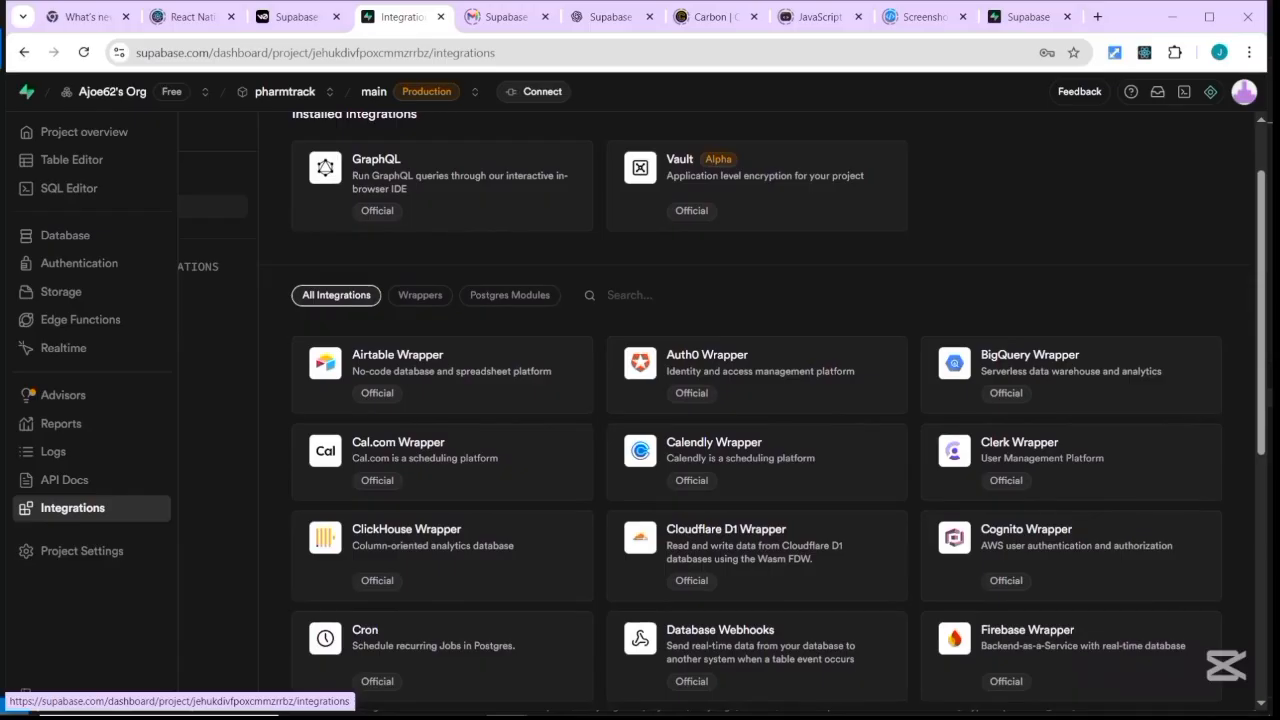
scroll(778, 412, "up", 1)
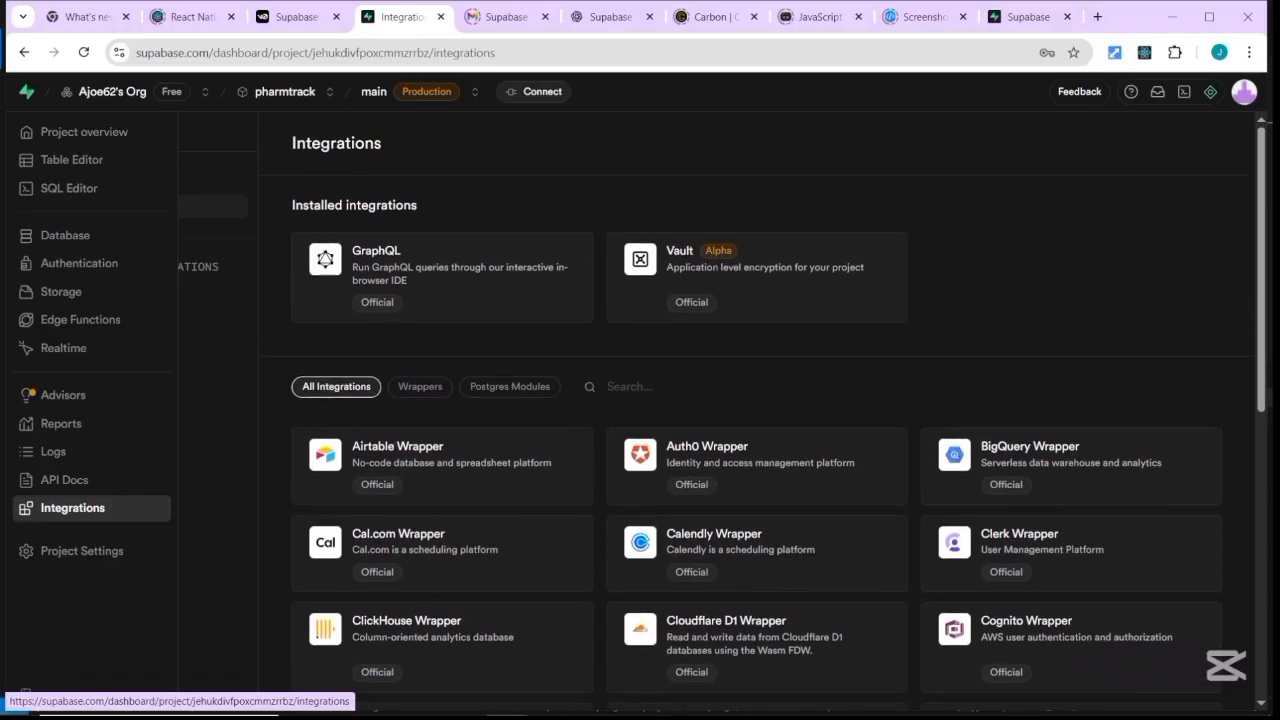
scroll(155, 540, "down", 2)
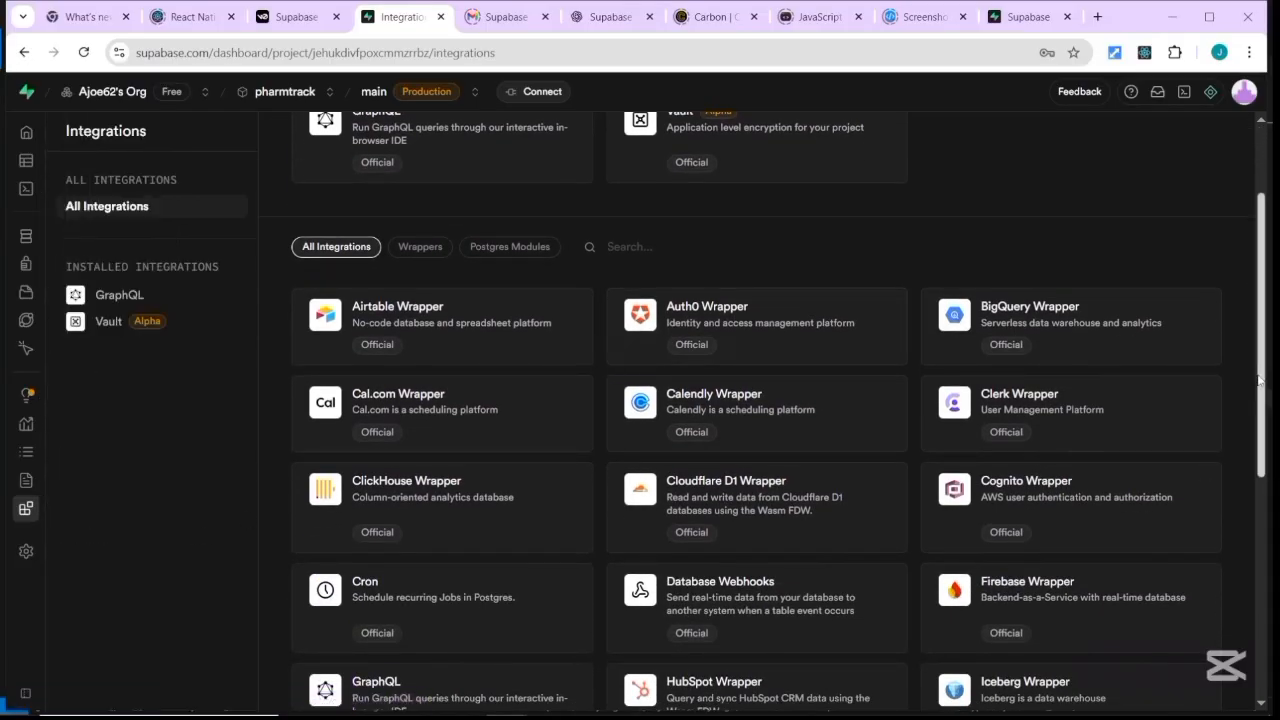
left_click_drag(1258, 380, 1258, 510)
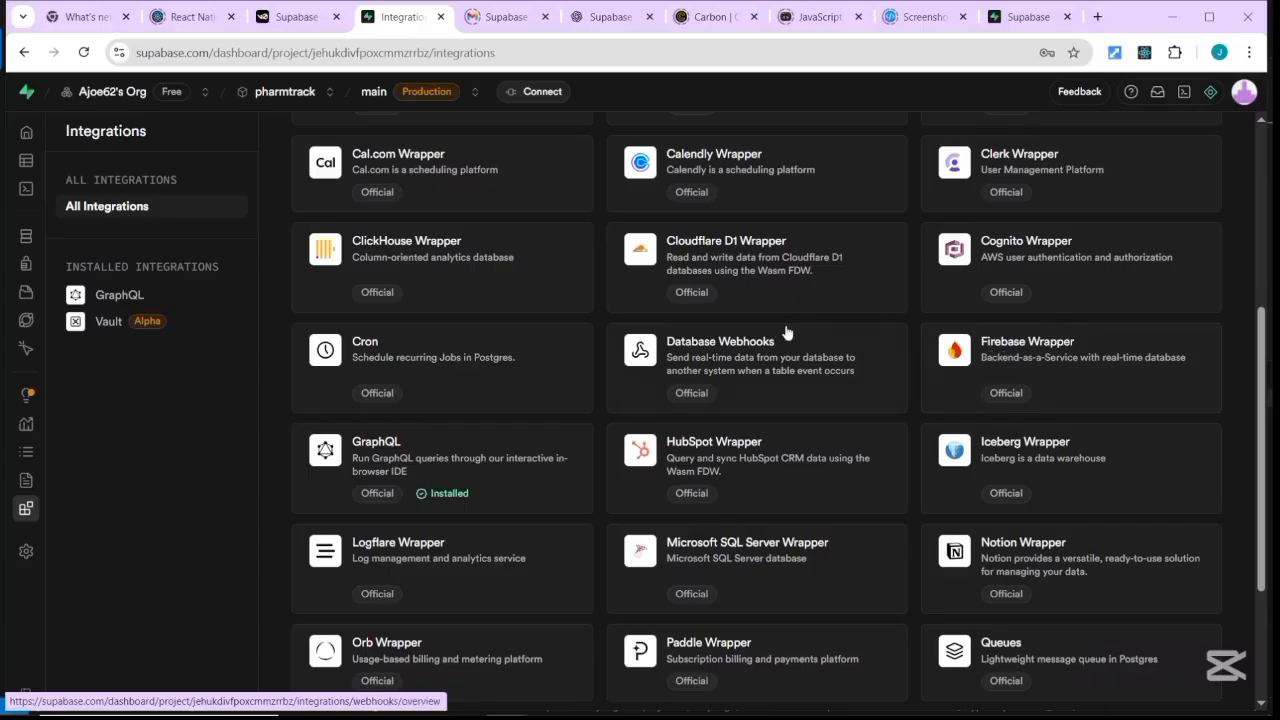
scroll(745, 488, "down", 1)
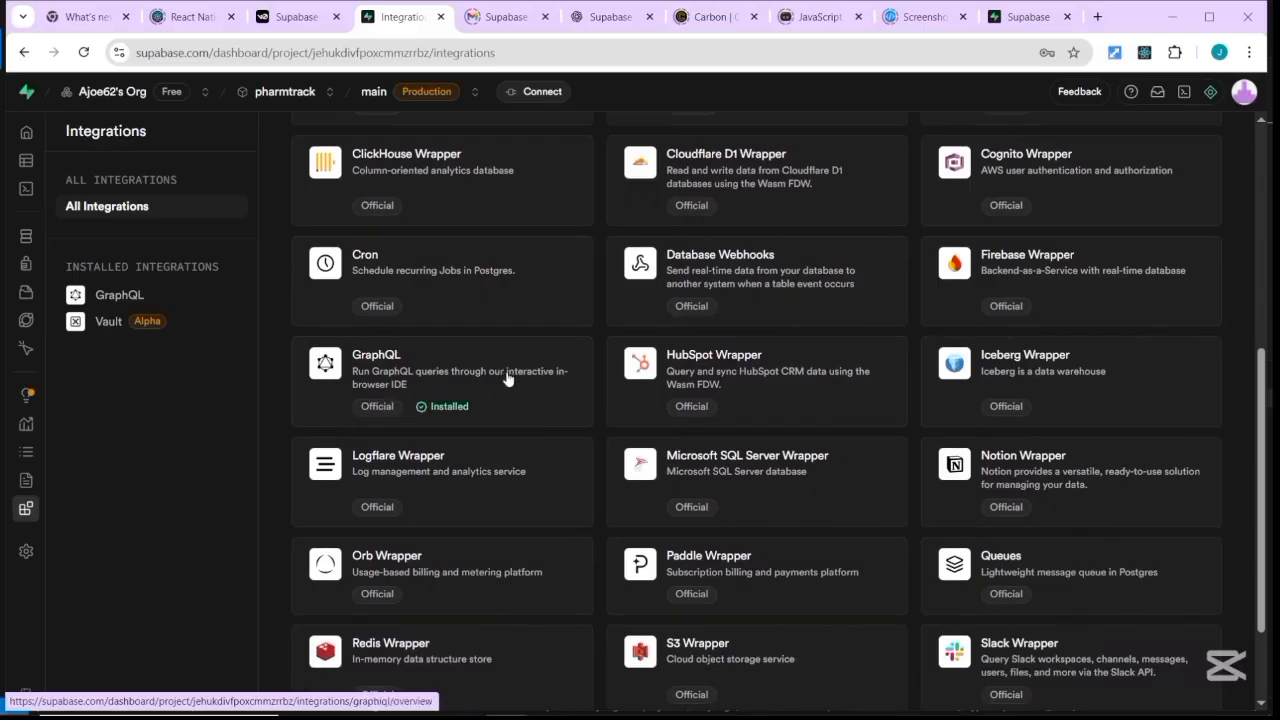
scroll(513, 429, "down", 1)
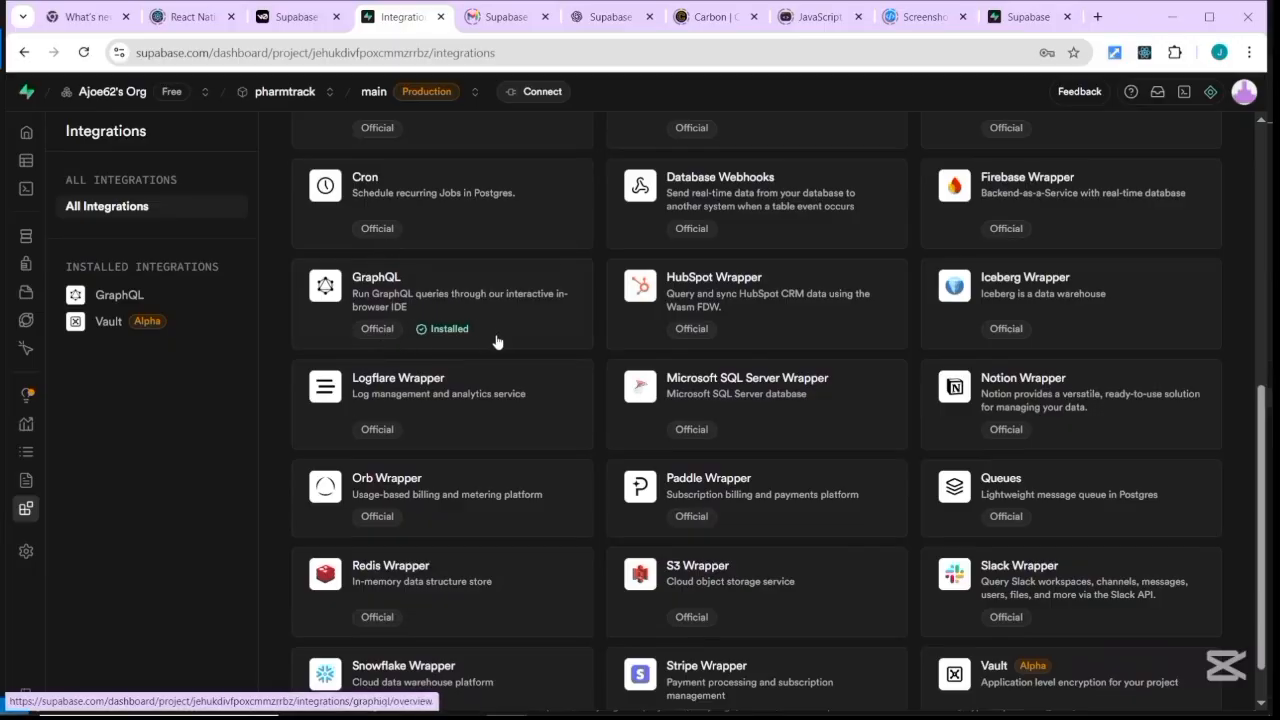
scroll(462, 480, "down", 1)
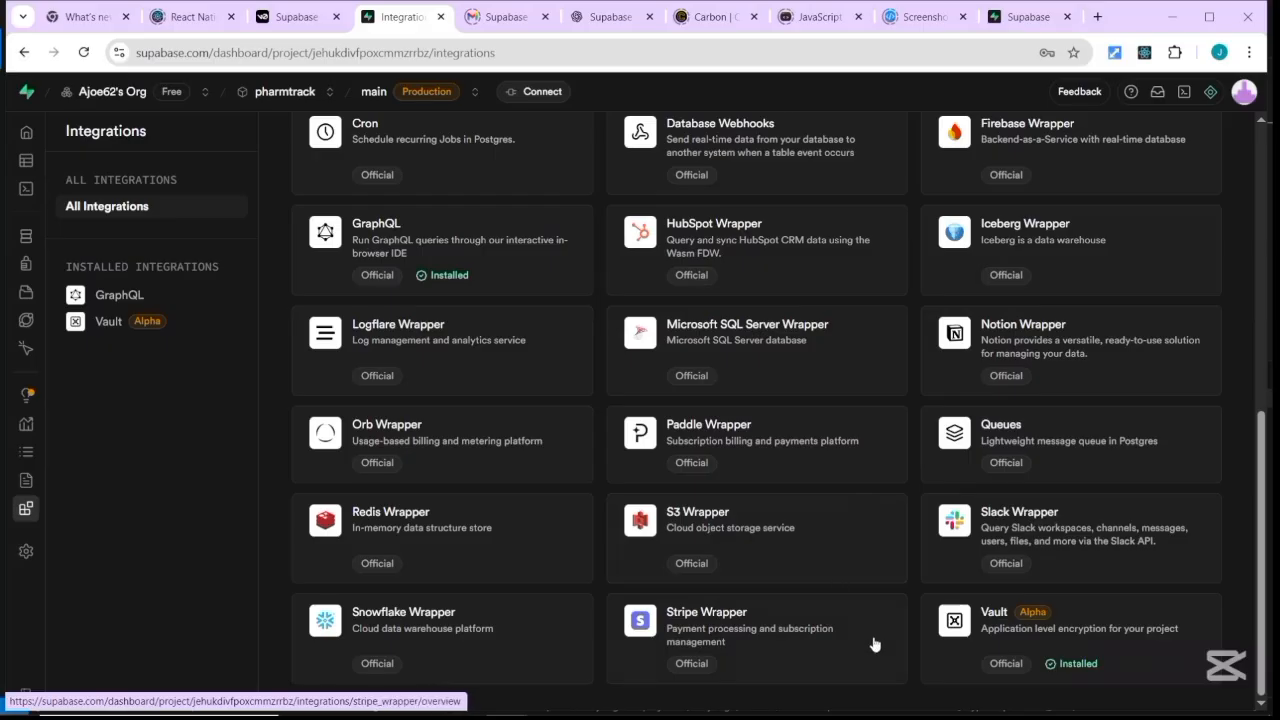
scroll(871, 643, "up", 2)
scroll(782, 680, "up", 3)
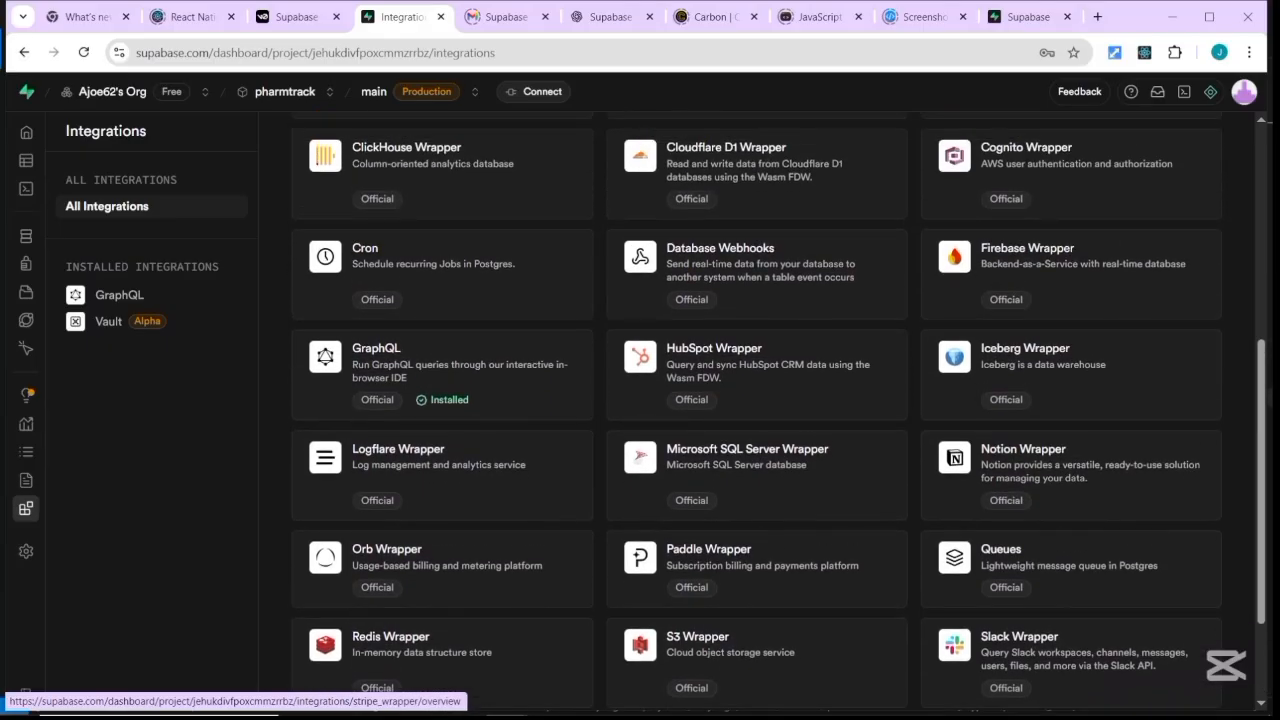
scroll(782, 680, "up", 3)
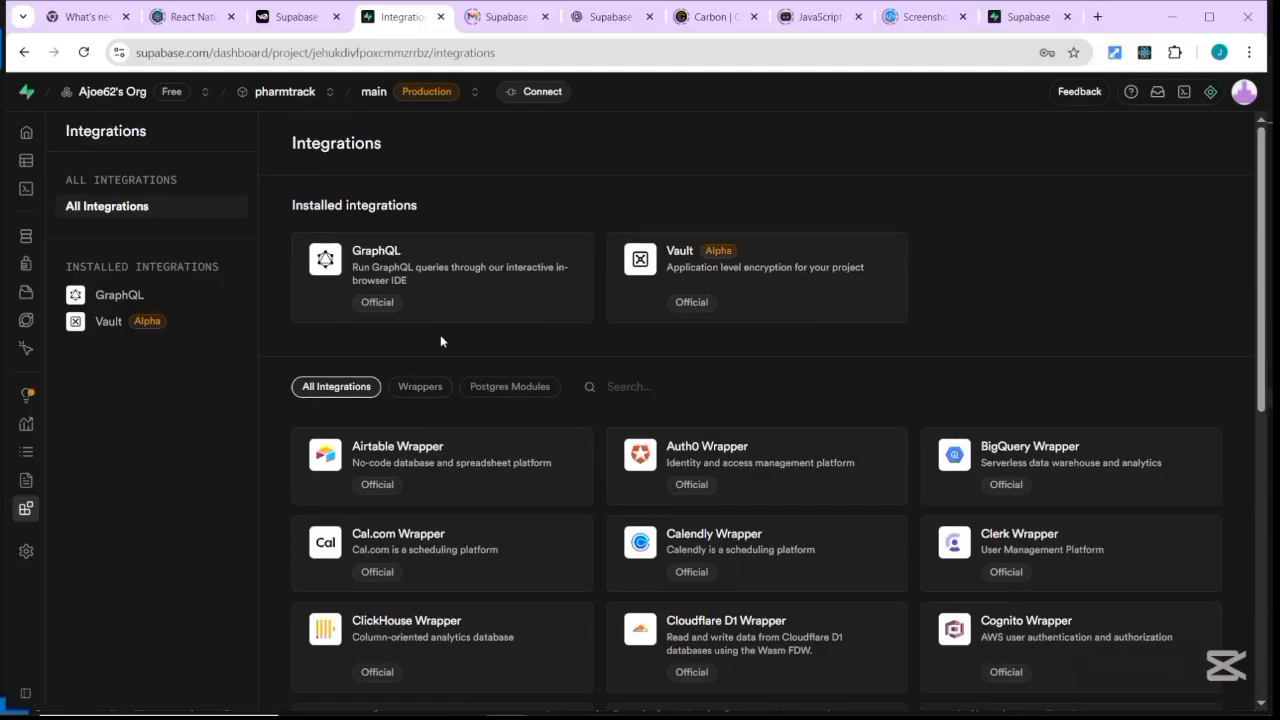
mouse_move(12, 432)
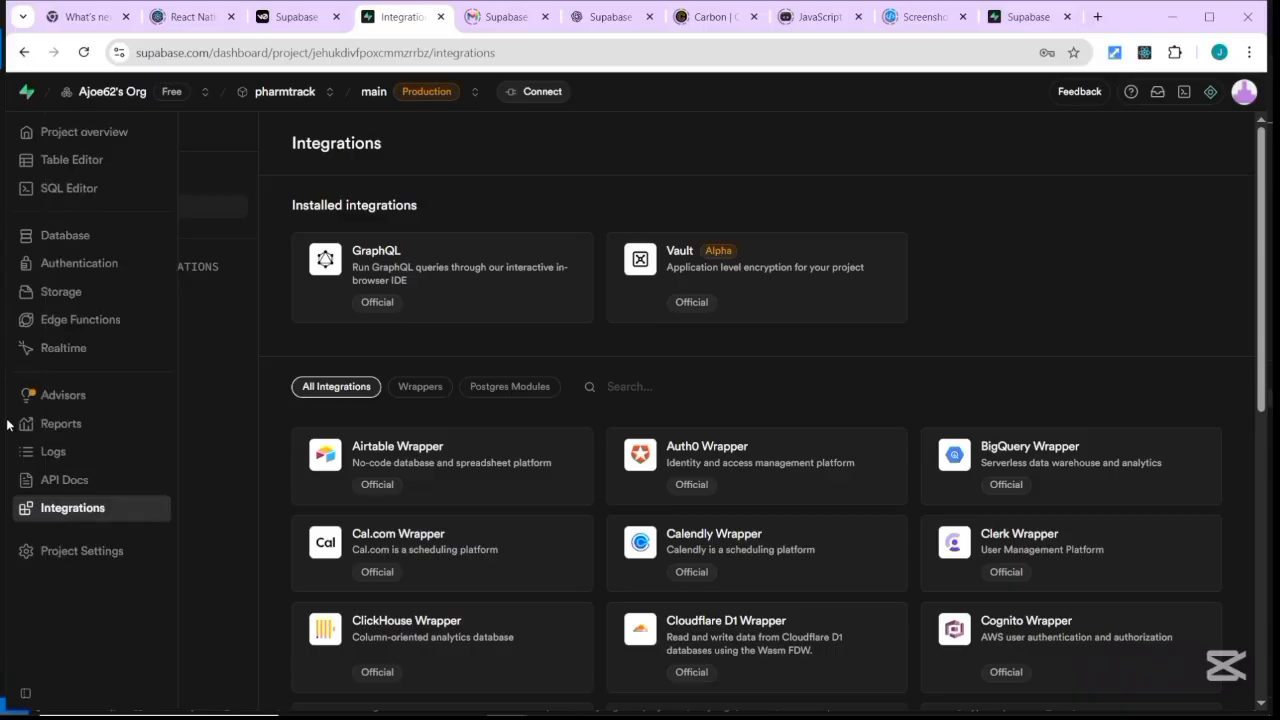
Glance at the pharmtrack API Docs, then go to the project's Reports page.
left_click(30, 486)
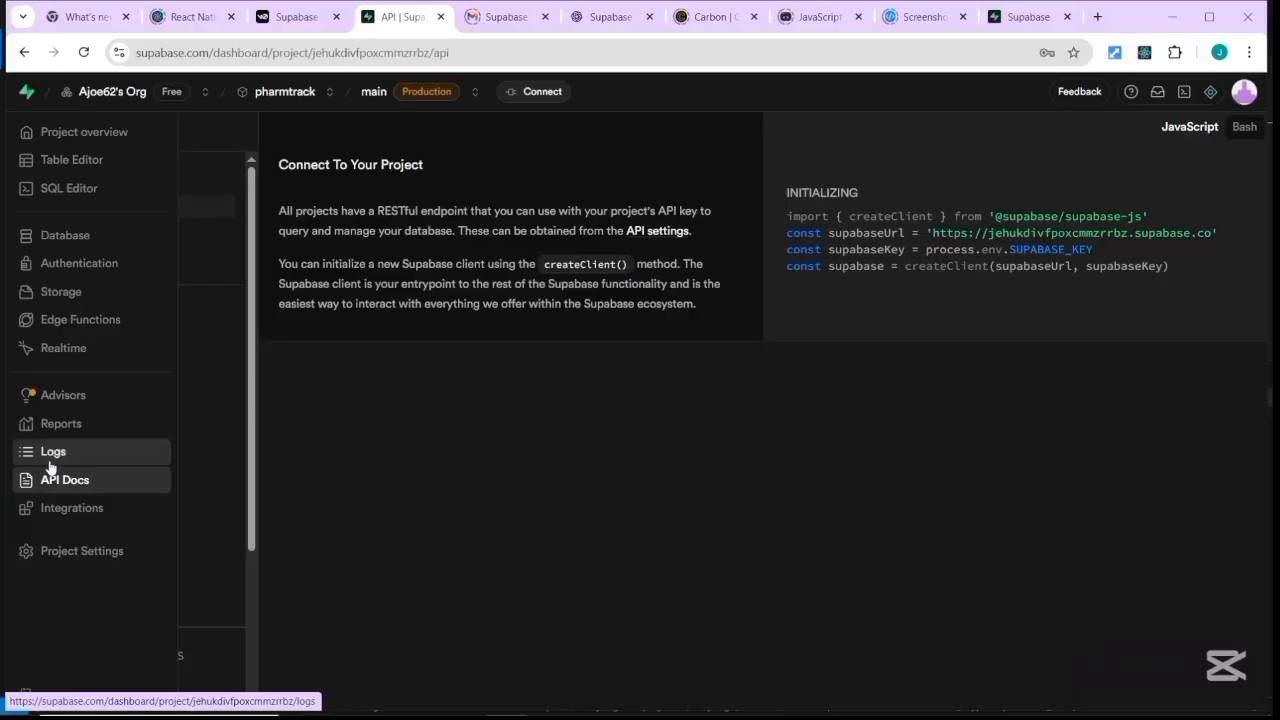
left_click(59, 425)
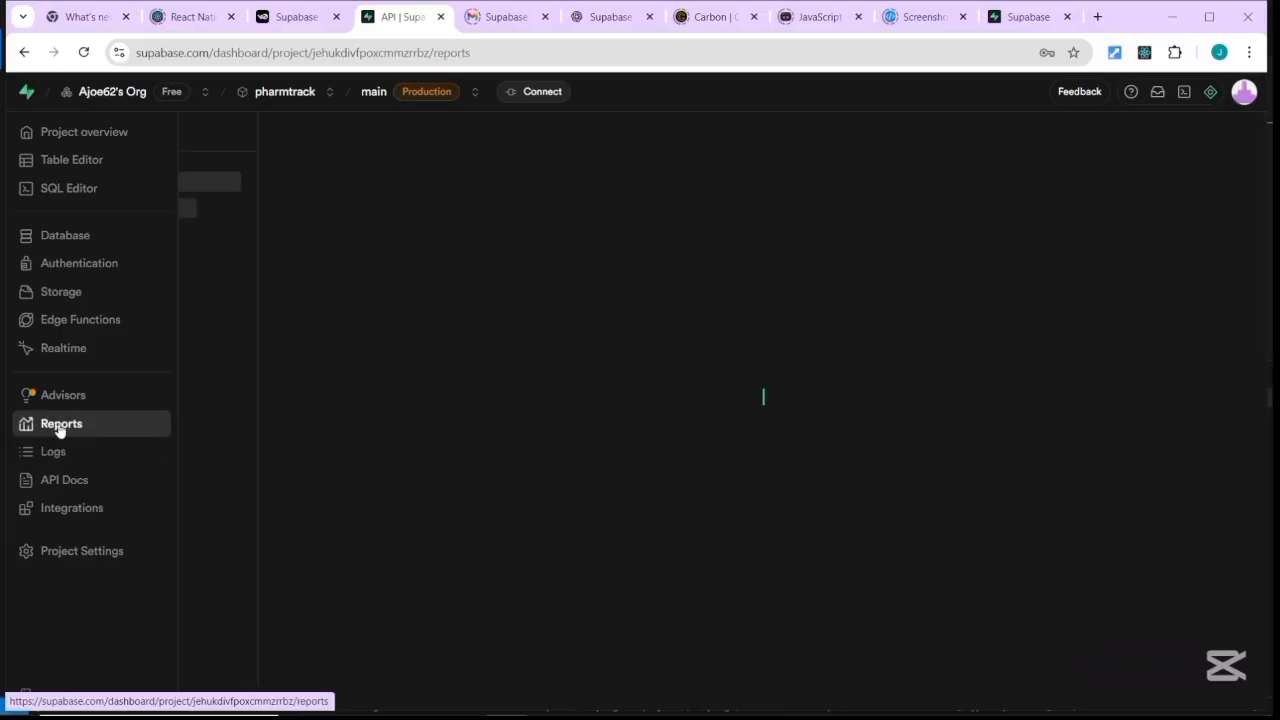